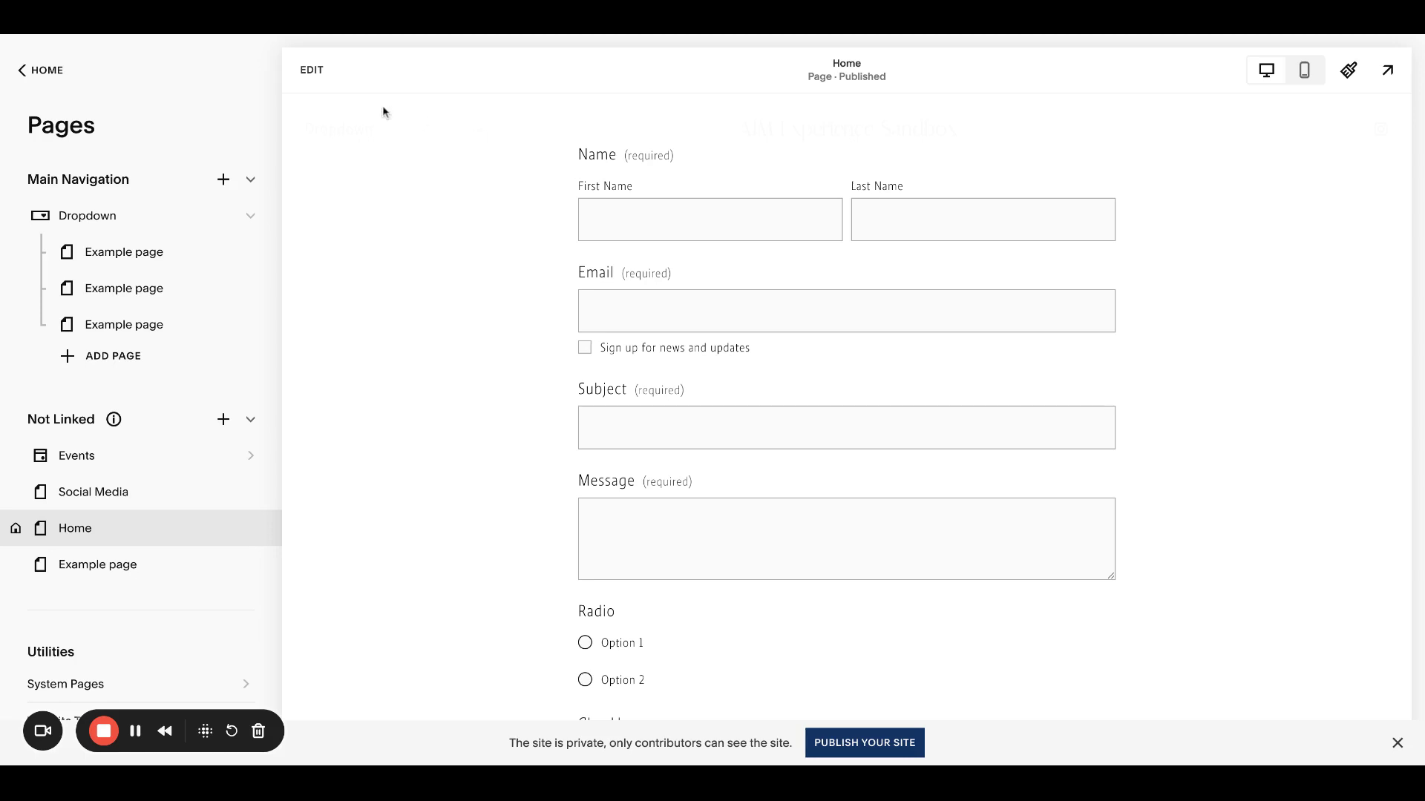
Edit the Home page, select the contact form block and open its Design settings
{"action": "left_click", "coordinate": [318, 72]}
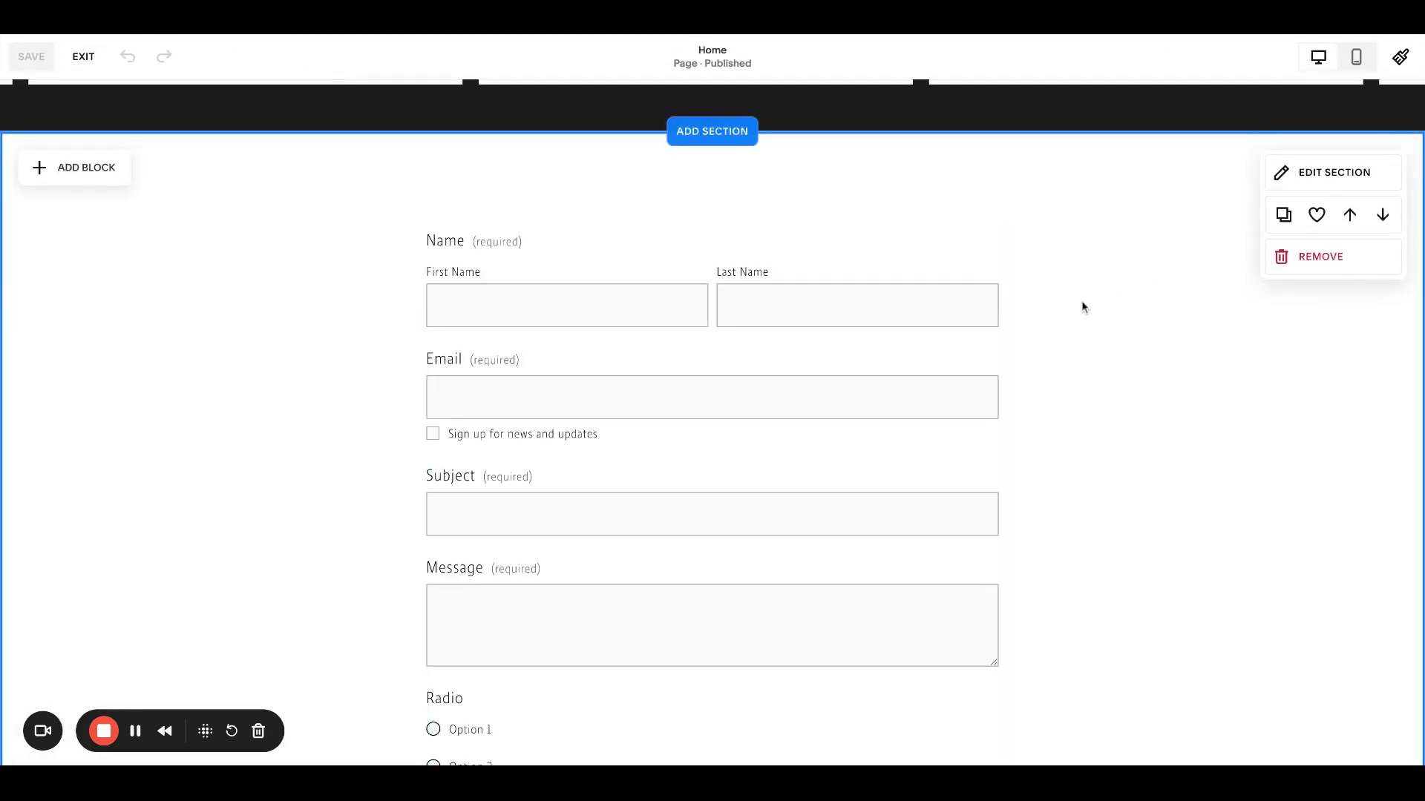
{"action": "scroll", "coordinate": [1081, 301], "scroll_direction": "down", "scroll_amount": 2}
{"action": "scroll", "coordinate": [1080, 300], "scroll_direction": "up", "scroll_amount": 1}
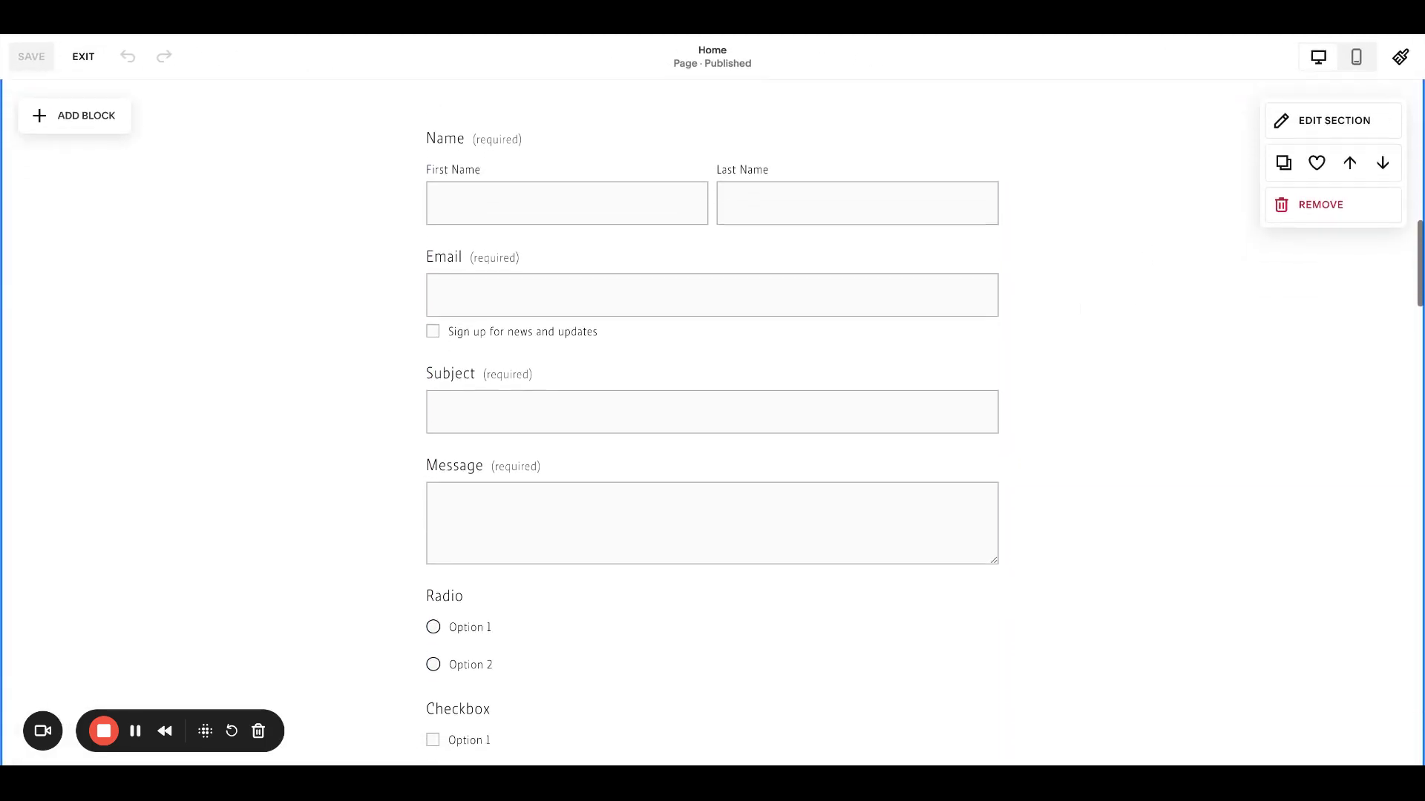
{"action": "left_click", "coordinate": [508, 176]}
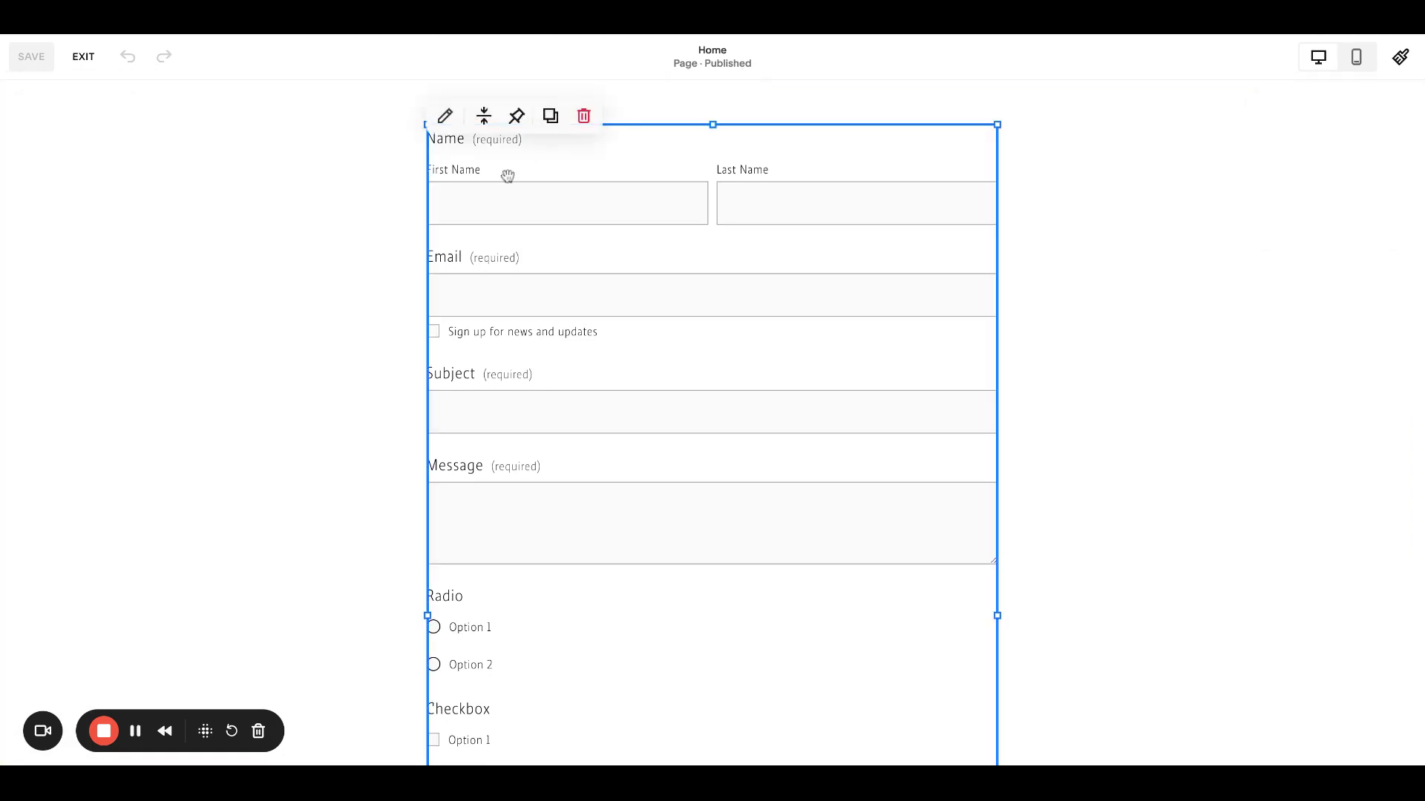
{"action": "left_click", "coordinate": [314, 209]}
{"action": "left_click", "coordinate": [463, 175]}
{"action": "left_click", "coordinate": [447, 117]}
{"action": "left_click", "coordinate": [1112, 108]}
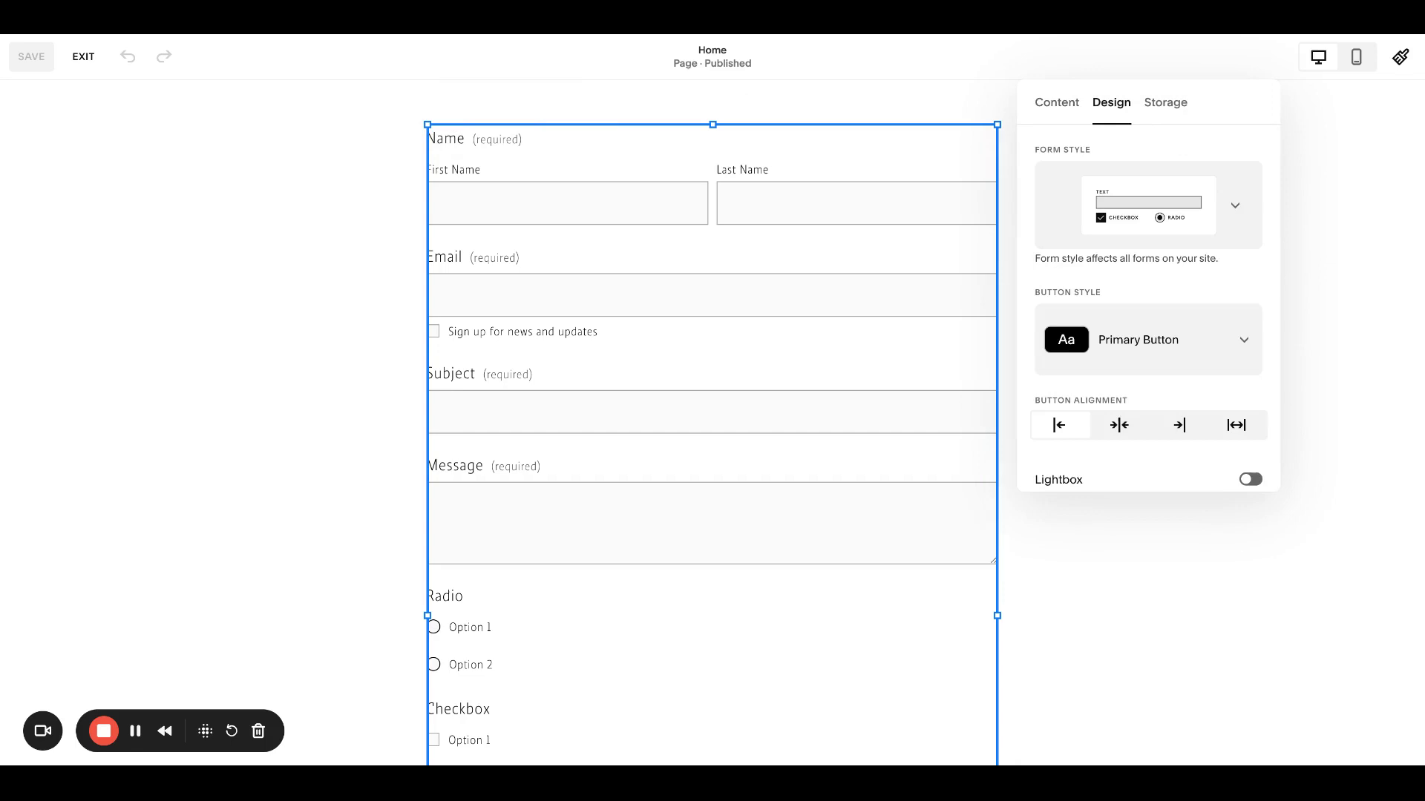
Try several form styles and settle on the filled style with rounded fields and round checkboxes
{"action": "left_click", "coordinate": [1241, 217]}
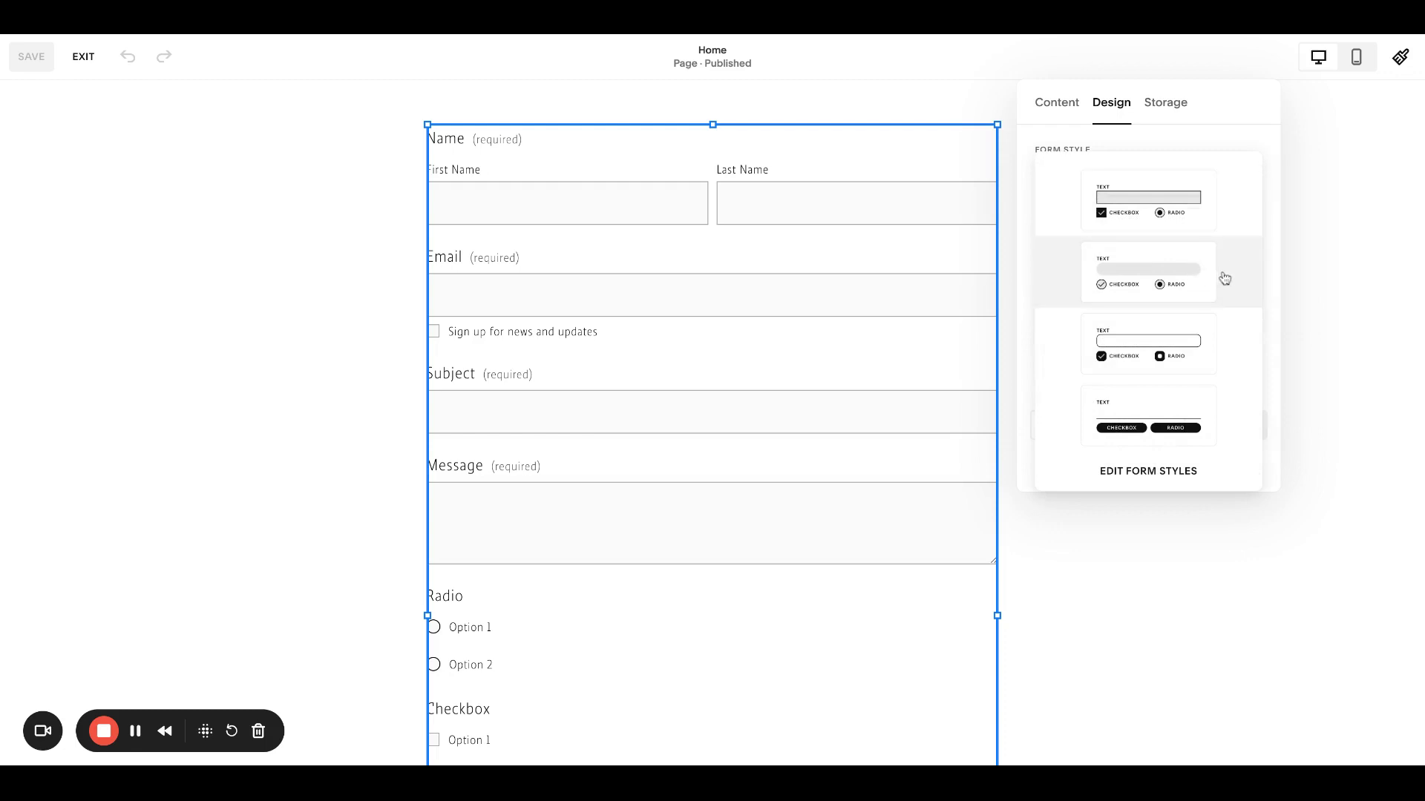
{"action": "left_click", "coordinate": [1217, 276]}
{"action": "left_click", "coordinate": [1225, 227]}
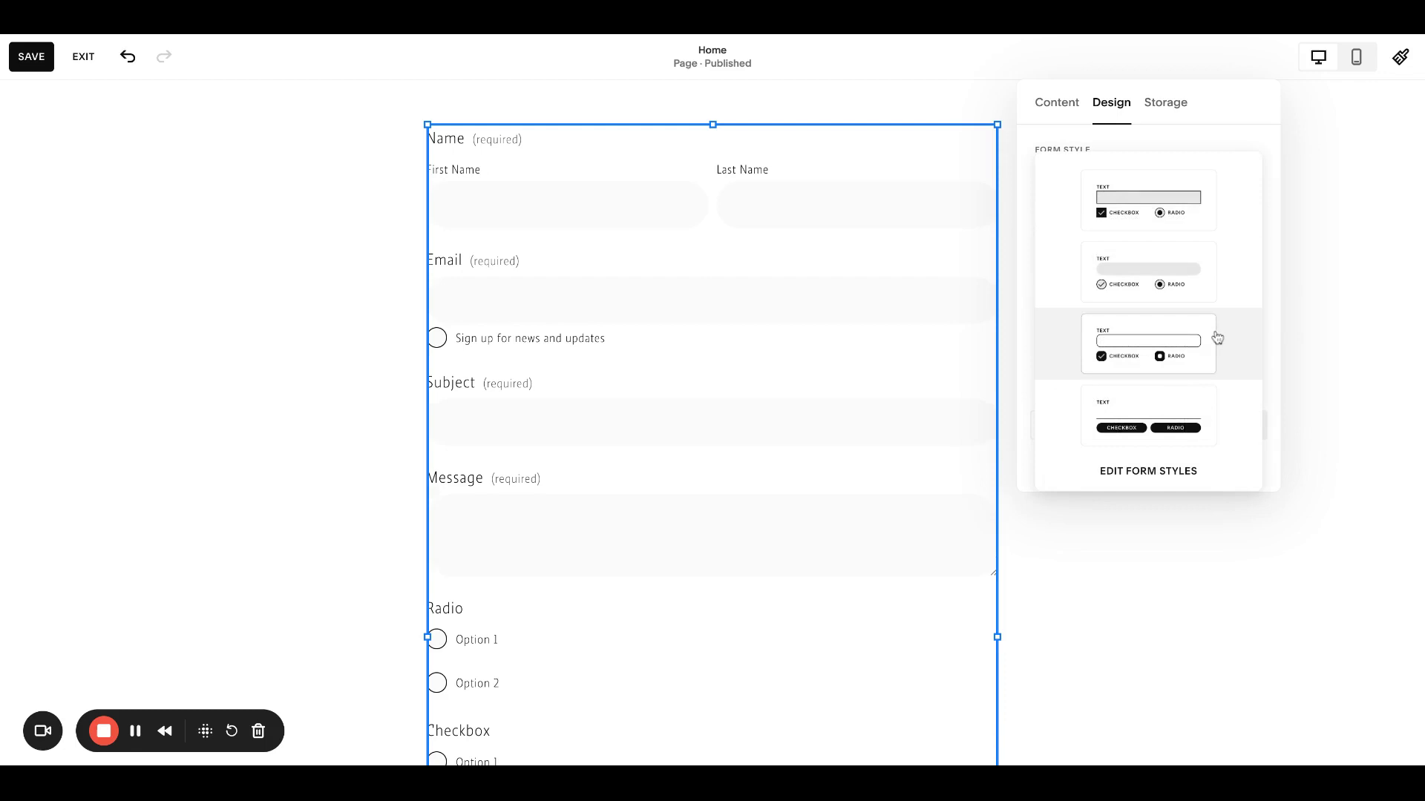
{"action": "left_click", "coordinate": [1214, 336]}
{"action": "left_click", "coordinate": [1224, 226]}
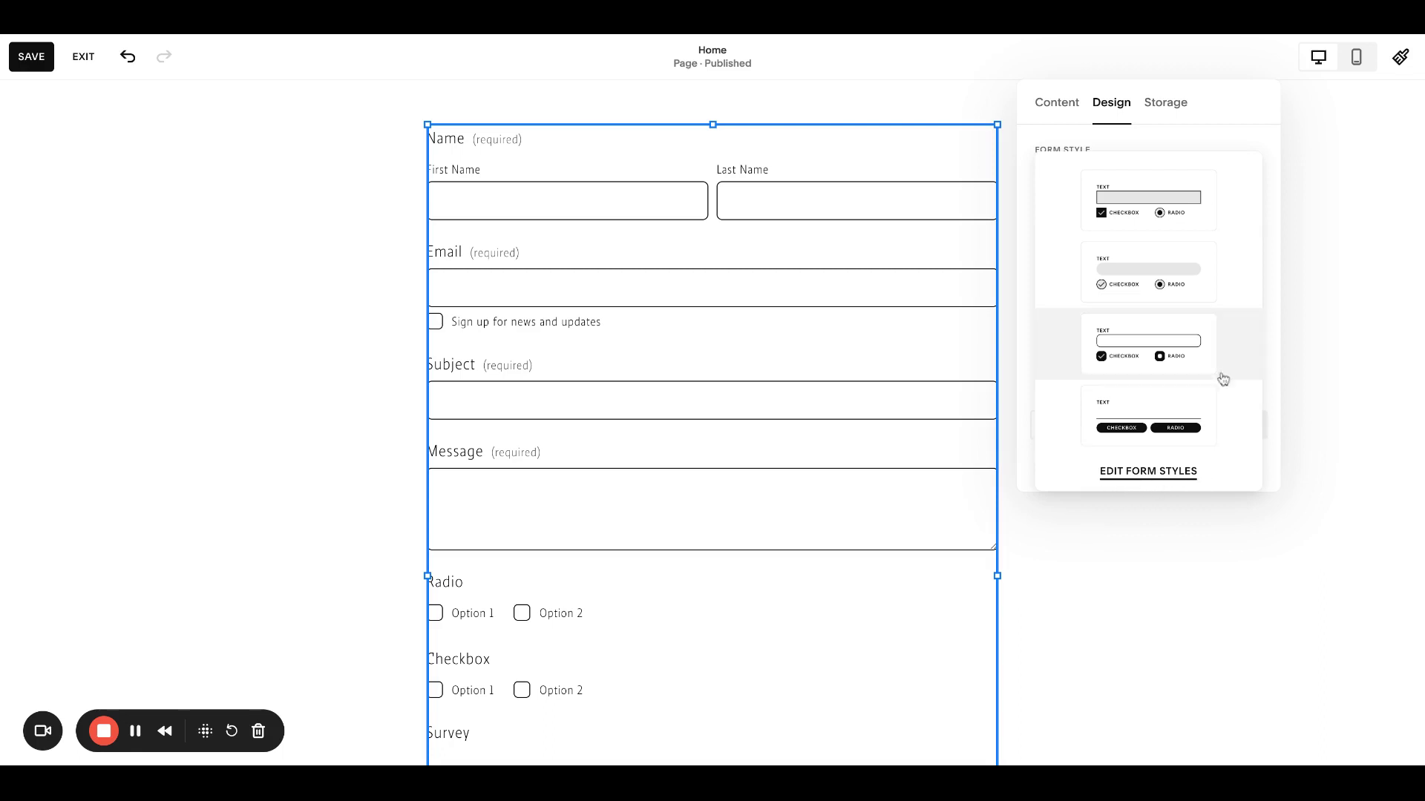
{"action": "left_click", "coordinate": [1199, 270]}
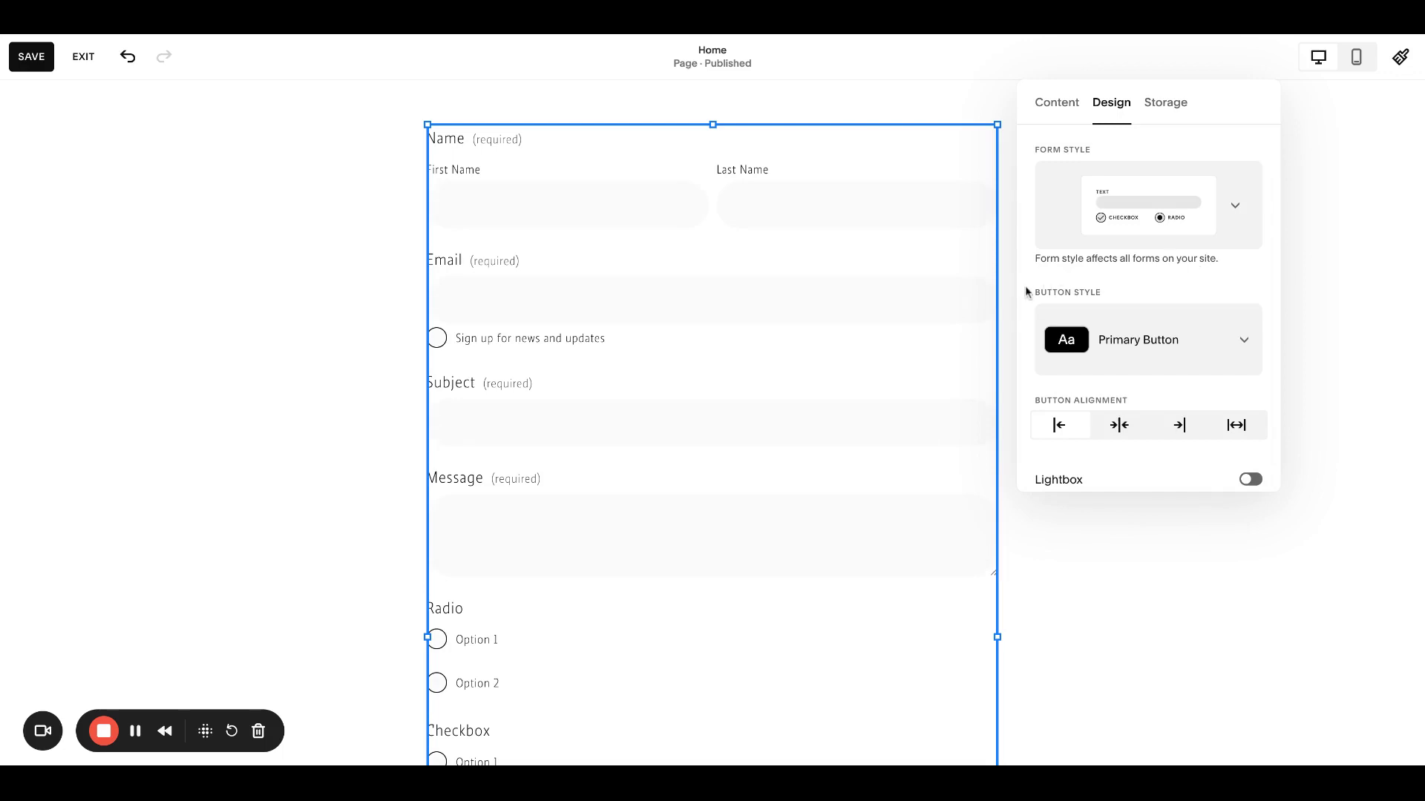
{"action": "scroll", "coordinate": [1128, 286], "scroll_direction": "down", "scroll_amount": 1}
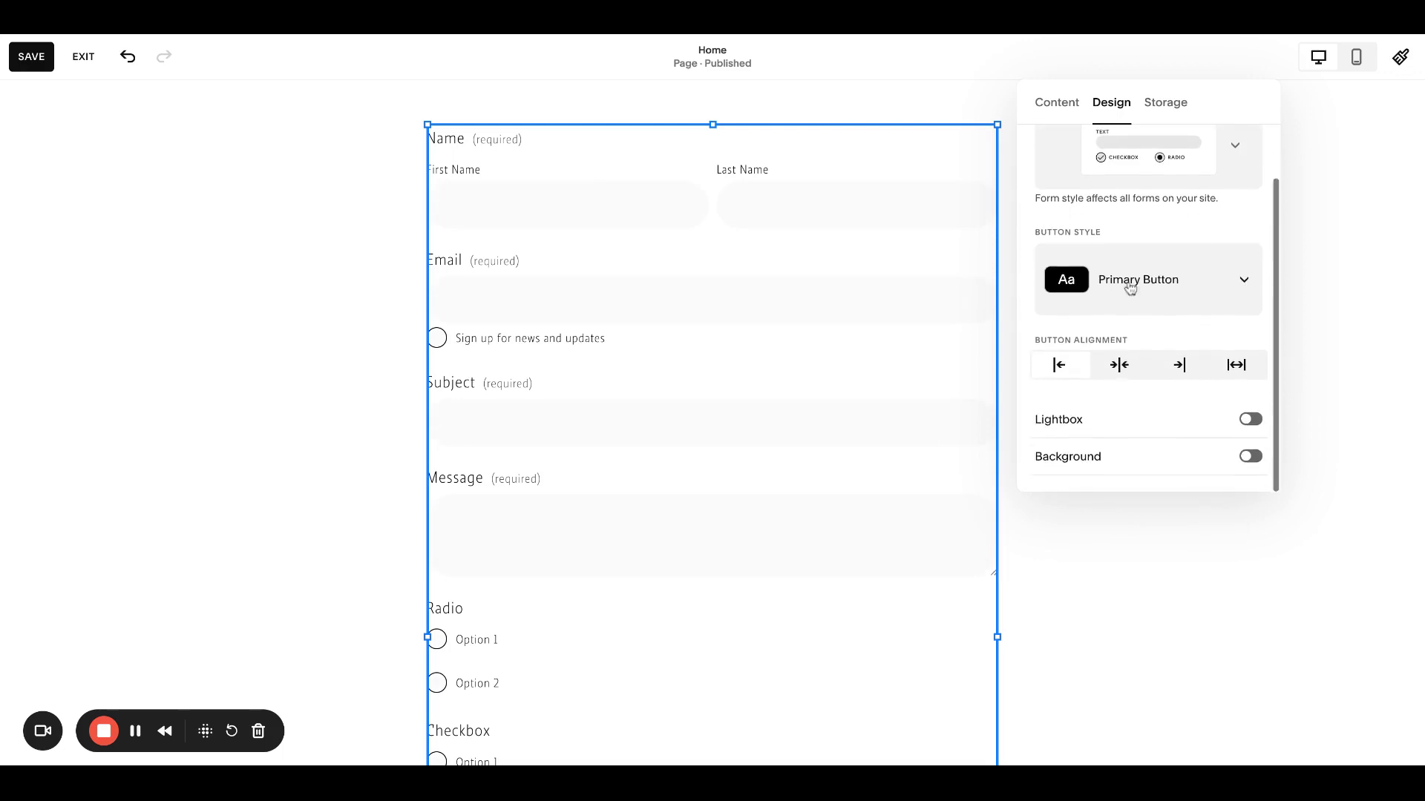
Keep the Primary Button style and set the Submit button alignment to full width
{"action": "left_click", "coordinate": [1179, 285]}
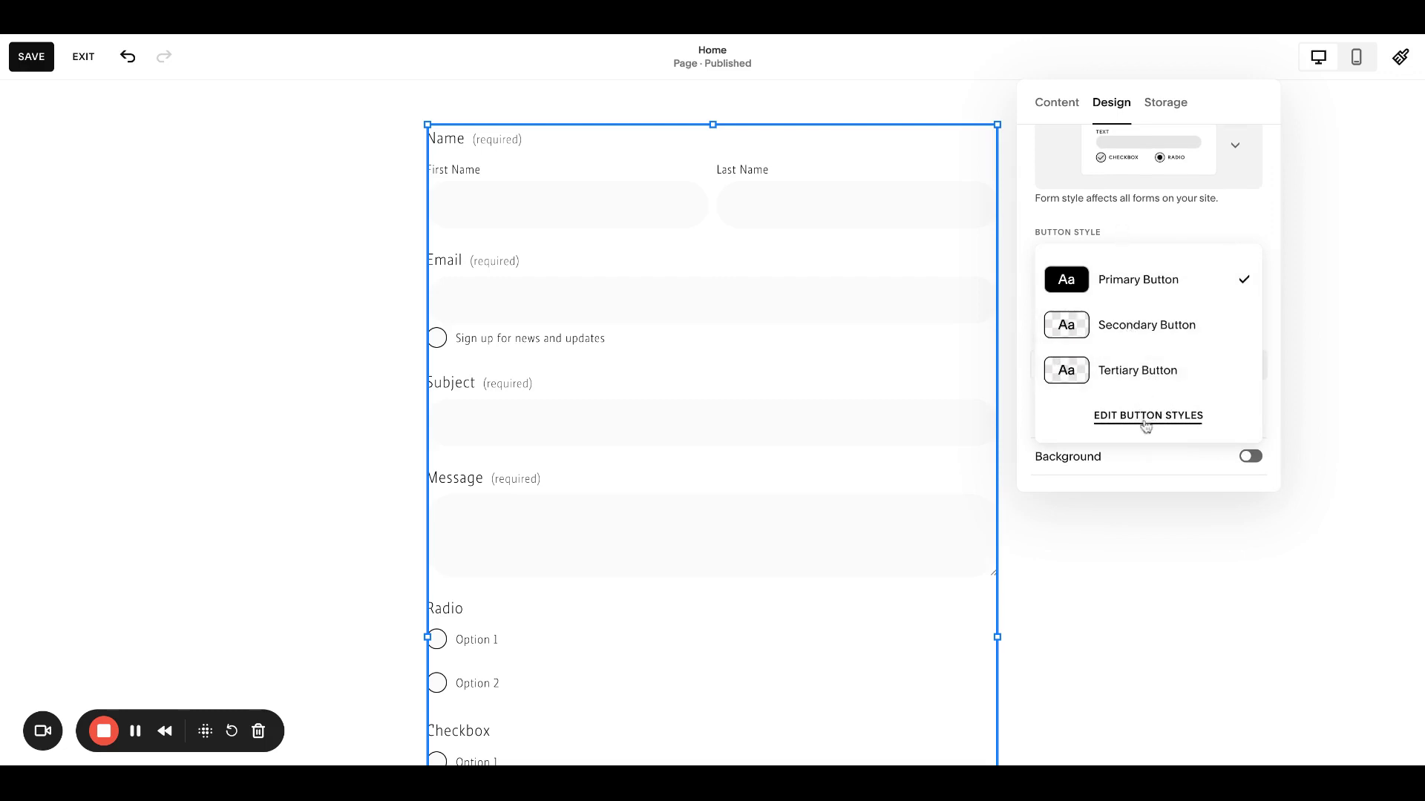
{"action": "left_click", "coordinate": [1027, 254]}
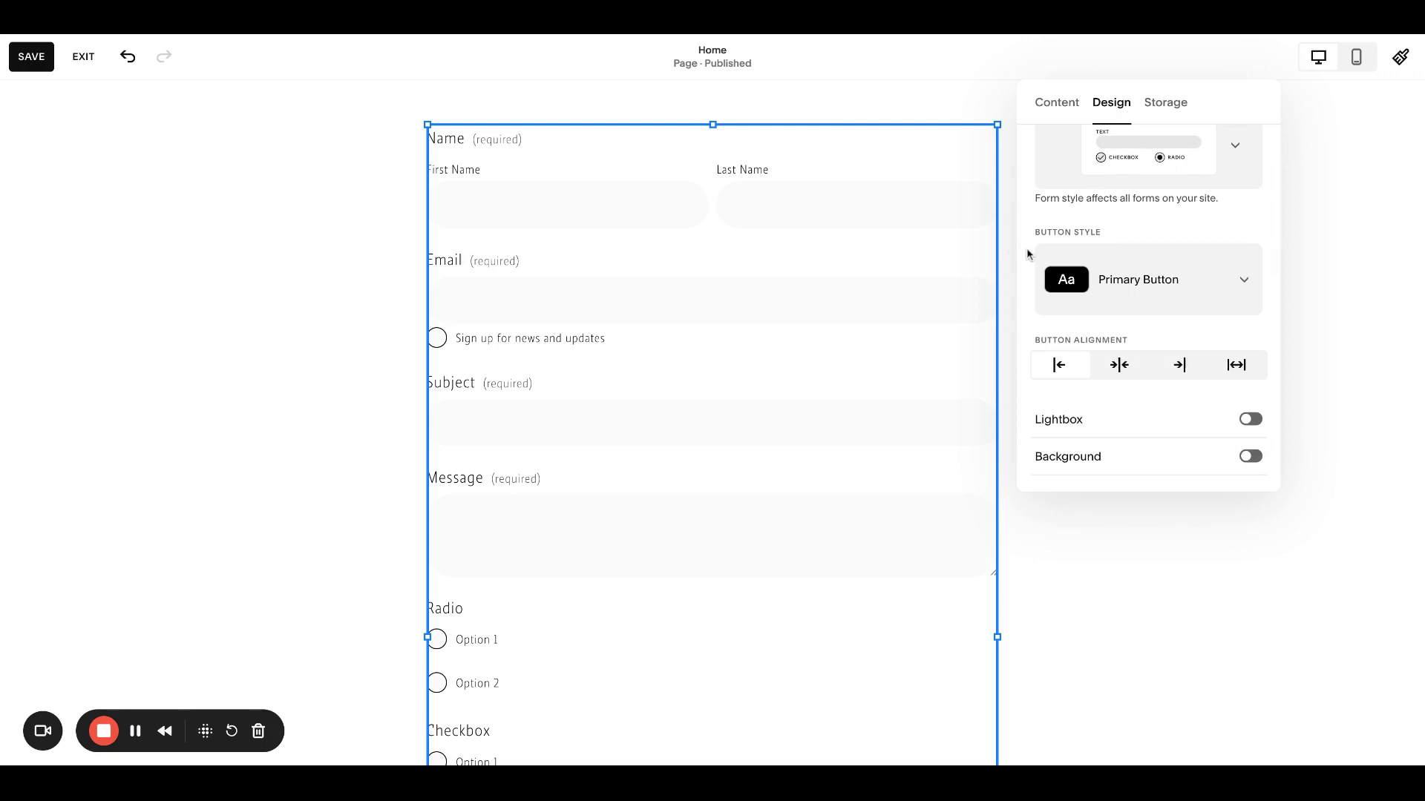
{"action": "left_click", "coordinate": [1110, 368]}
{"action": "left_click", "coordinate": [1057, 371]}
{"action": "left_click", "coordinate": [1240, 368]}
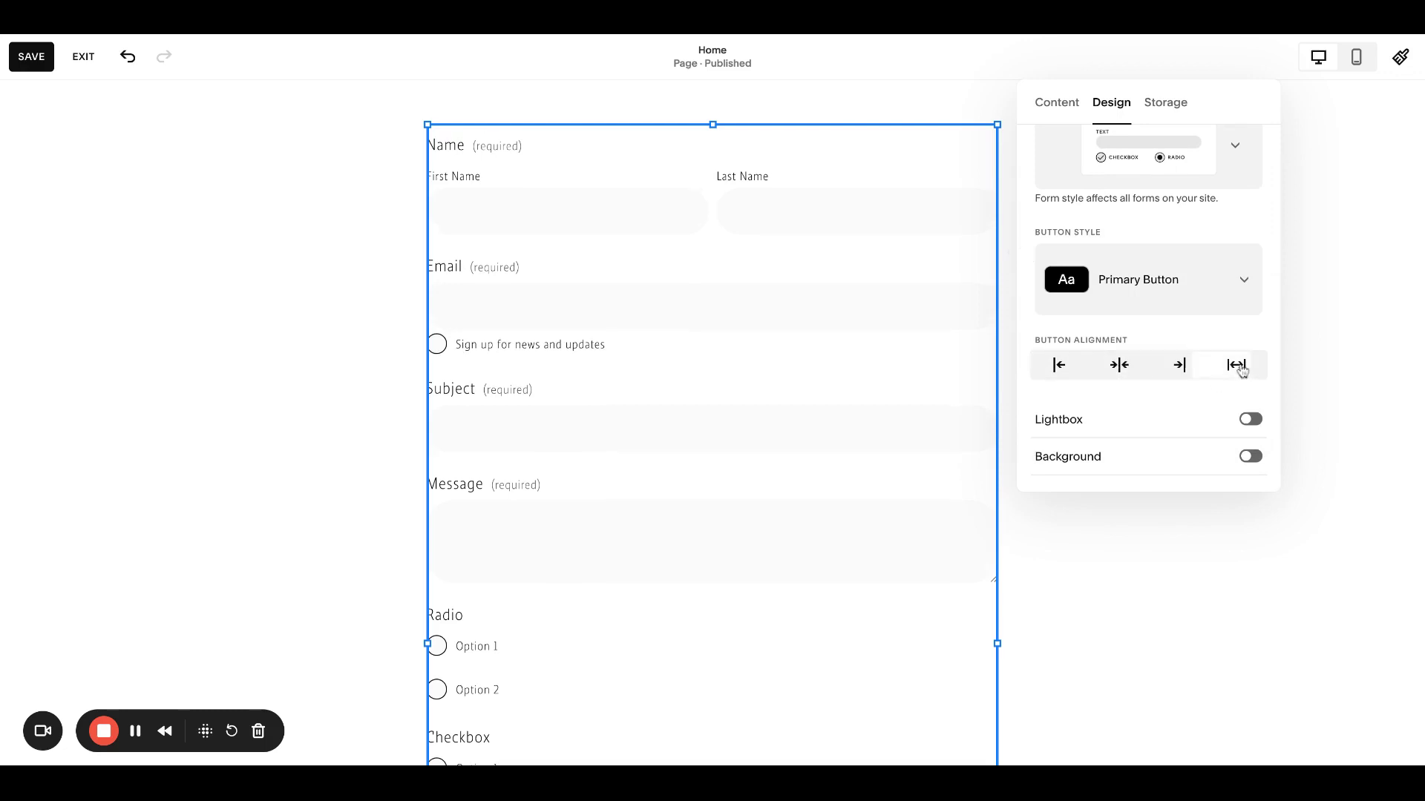
{"action": "scroll", "coordinate": [887, 414], "scroll_direction": "down", "scroll_amount": 6}
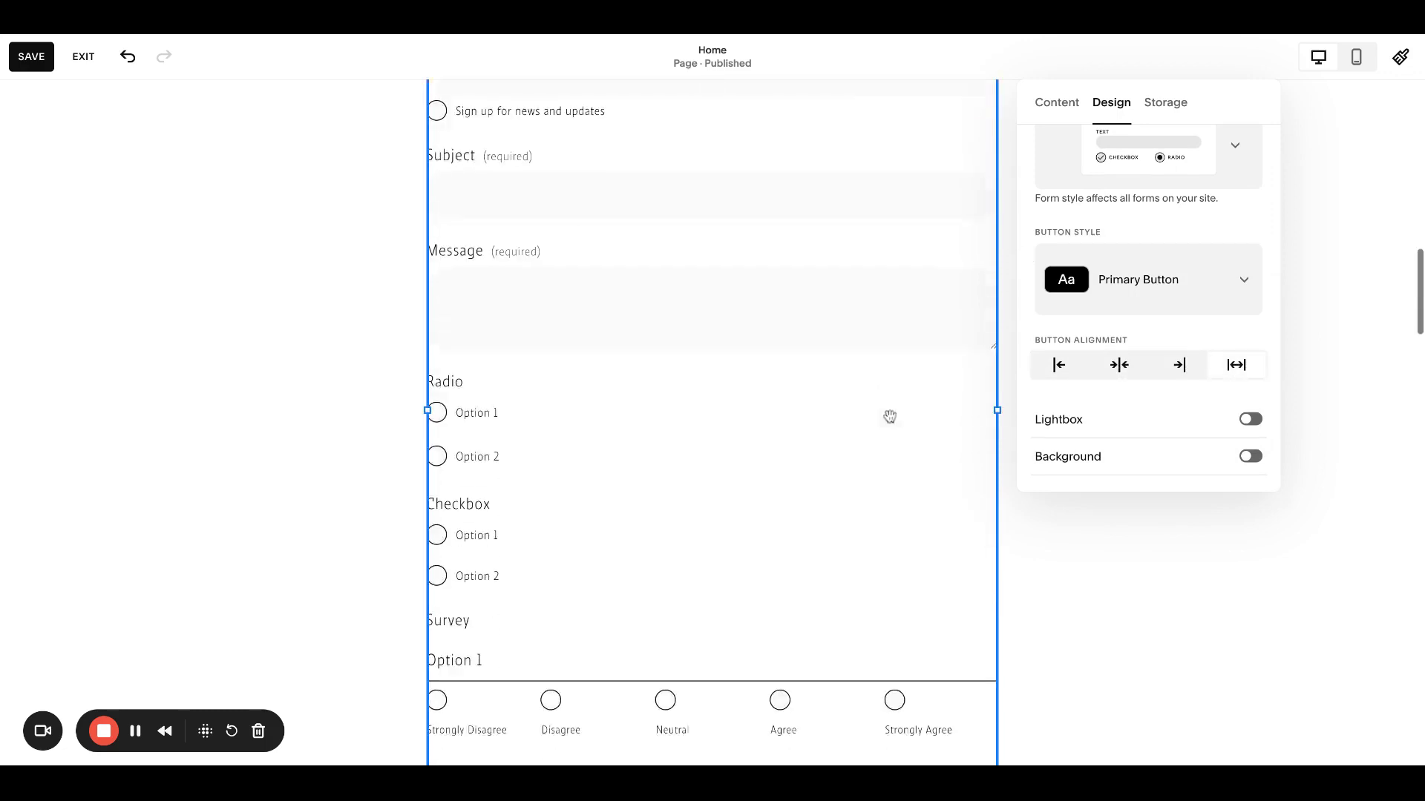
Try the lightbox popup, turn it back off, and give the form a shaded padded background
{"action": "left_click", "coordinate": [1156, 423]}
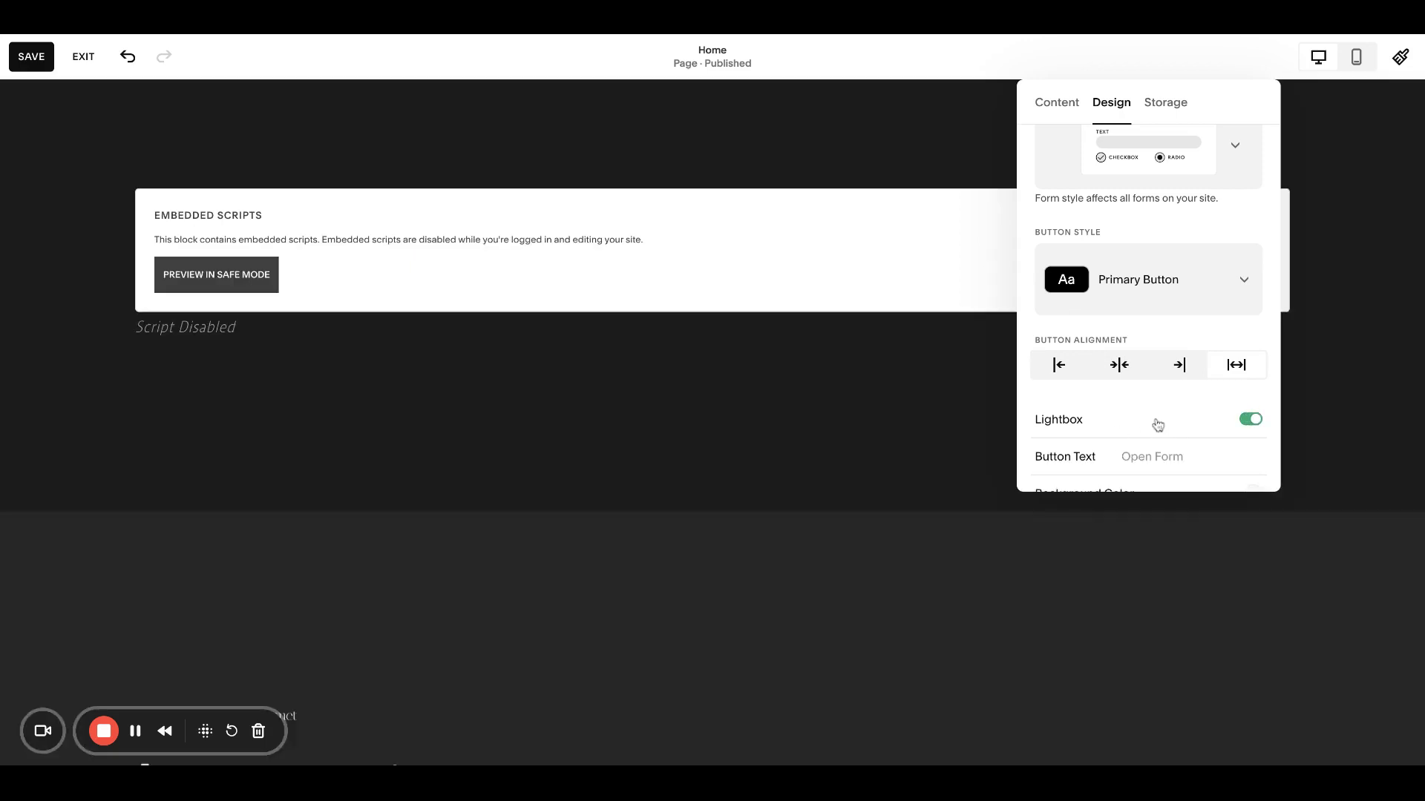
{"action": "left_click", "coordinate": [1157, 425]}
{"action": "scroll", "coordinate": [853, 407], "scroll_direction": "up", "scroll_amount": 6}
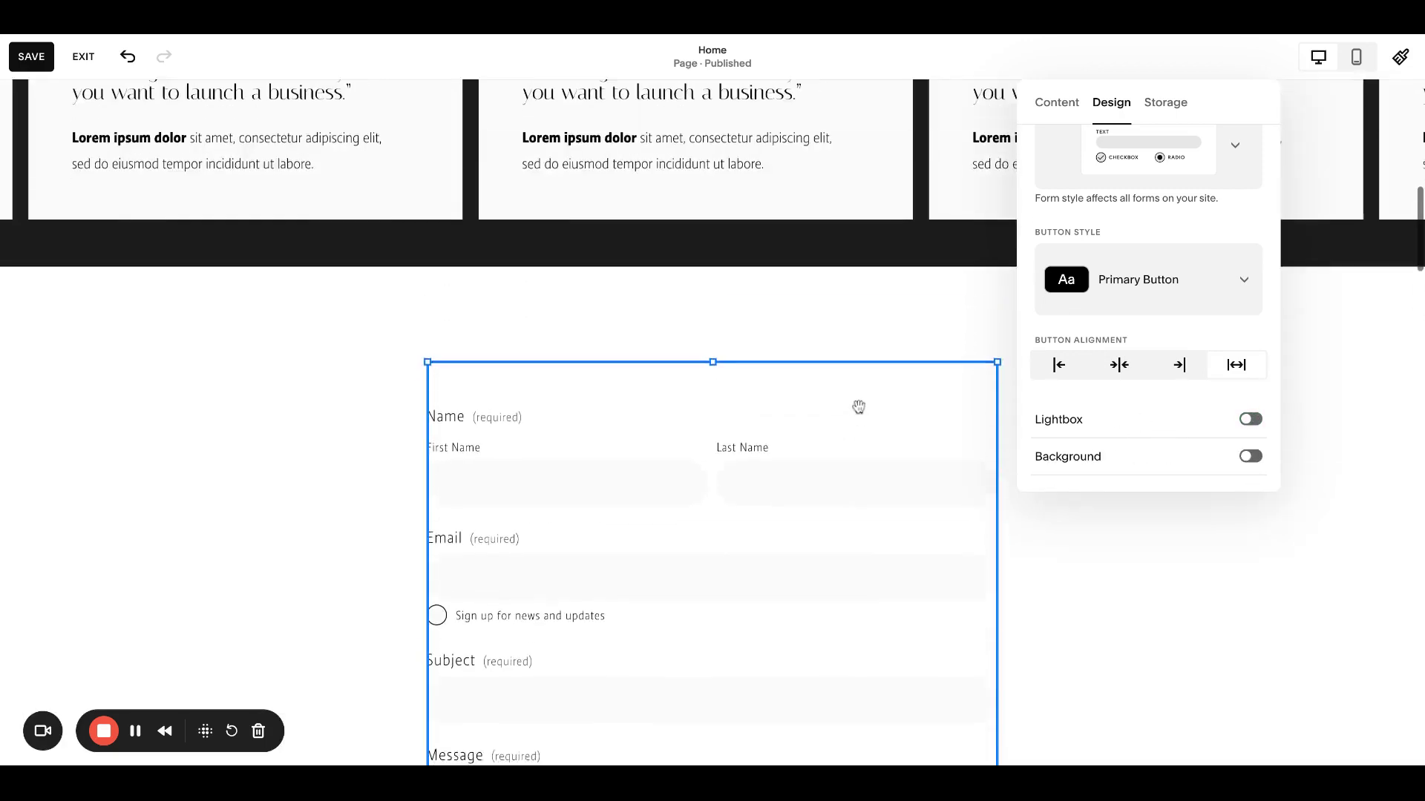
{"action": "scroll", "coordinate": [858, 407], "scroll_direction": "down", "scroll_amount": 1}
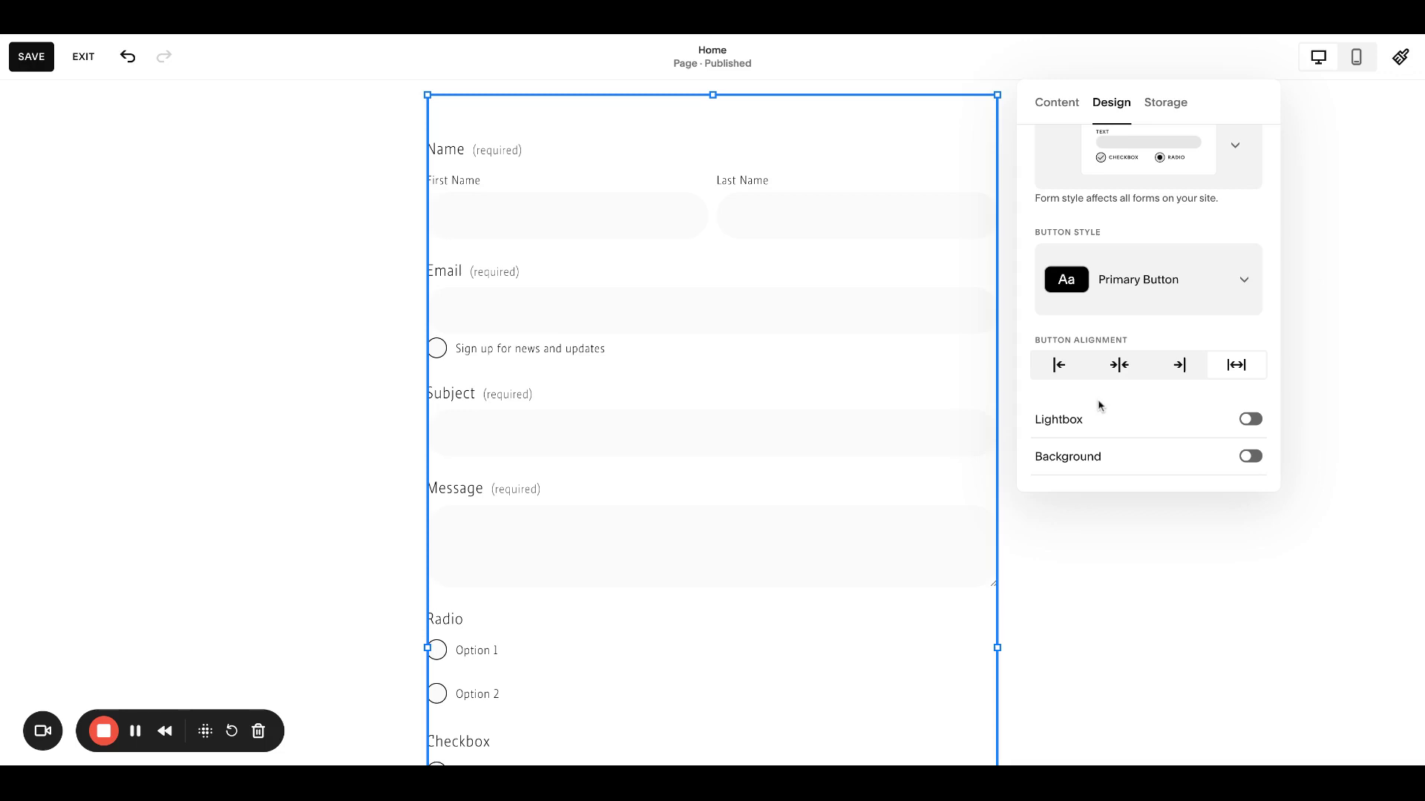
{"action": "left_click", "coordinate": [1171, 463]}
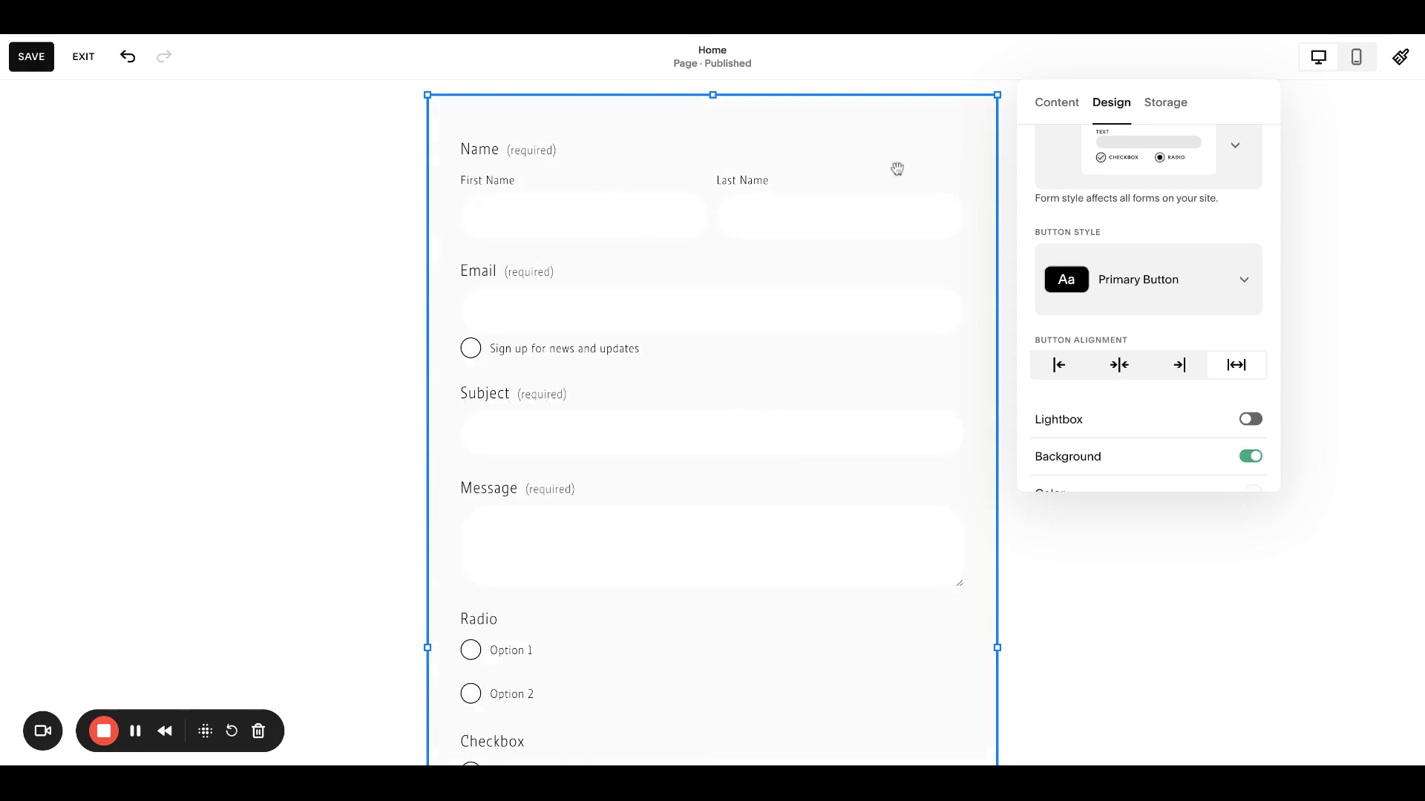
{"action": "scroll", "coordinate": [897, 169], "scroll_direction": "down", "scroll_amount": 7}
{"action": "scroll", "coordinate": [897, 169], "scroll_direction": "up", "scroll_amount": 7}
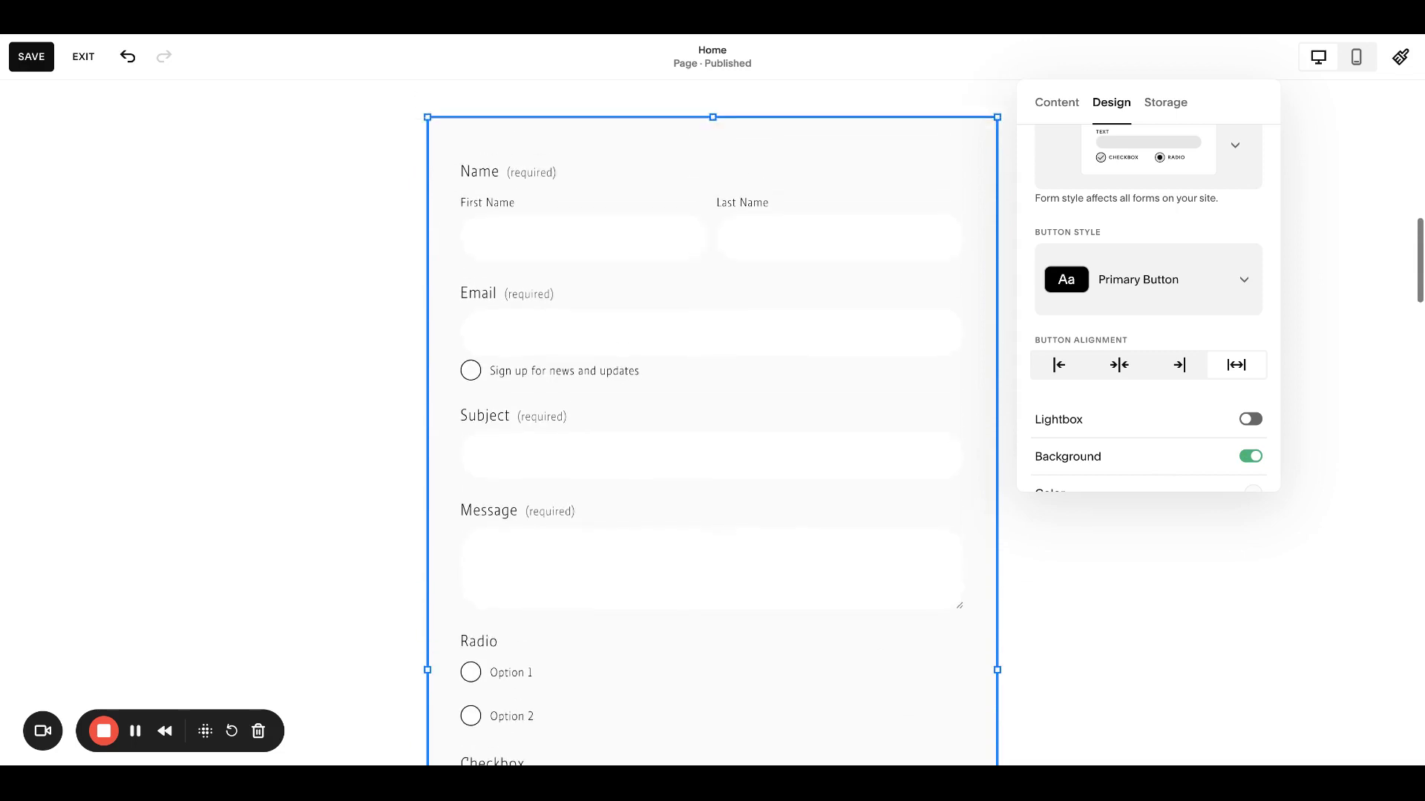
{"action": "scroll", "coordinate": [1218, 442], "scroll_direction": "down", "scroll_amount": 3}
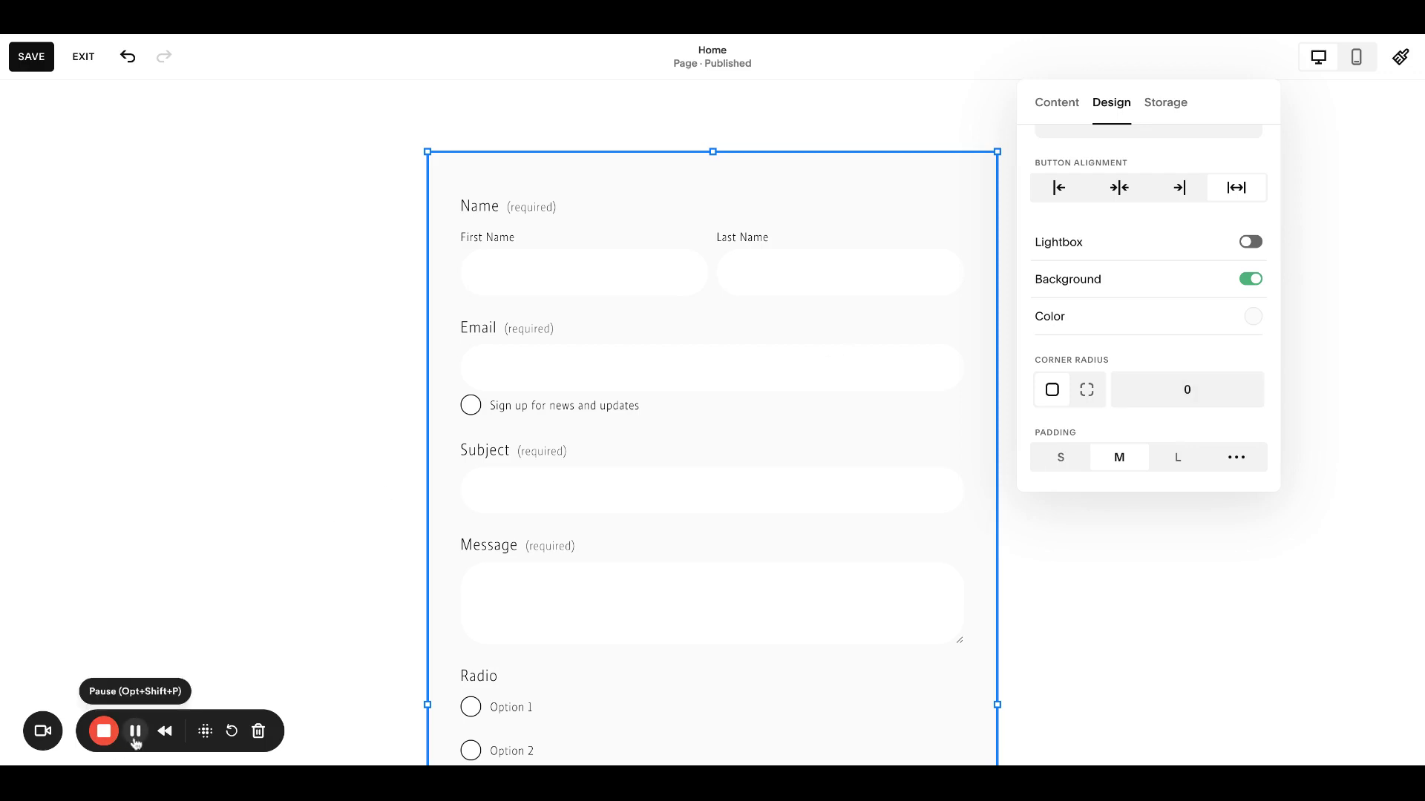
Turn off the form background, then choose Edit Form Styles to open the site-wide Forms panel
{"action": "left_click", "coordinate": [1214, 281]}
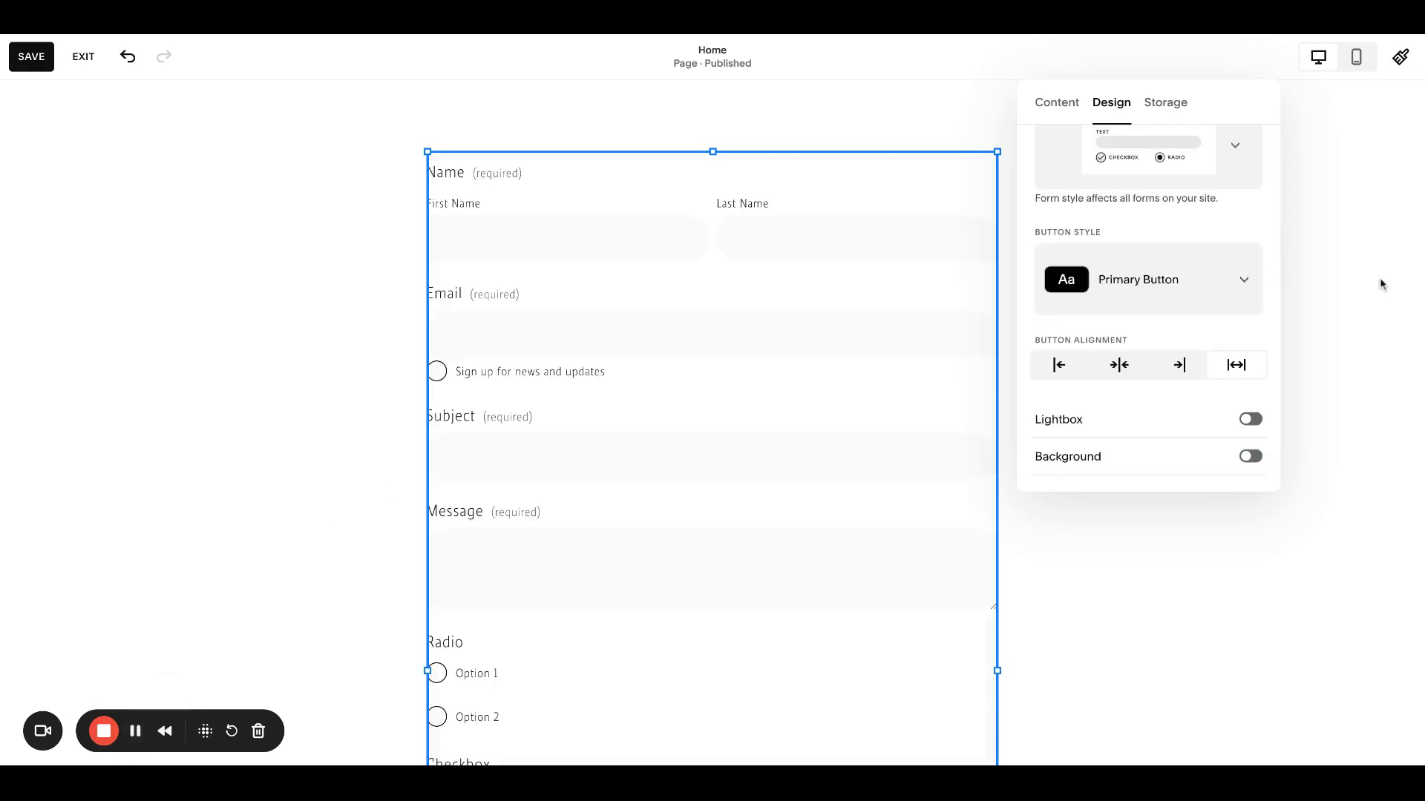
{"action": "scroll", "coordinate": [1187, 312], "scroll_direction": "up", "scroll_amount": 1}
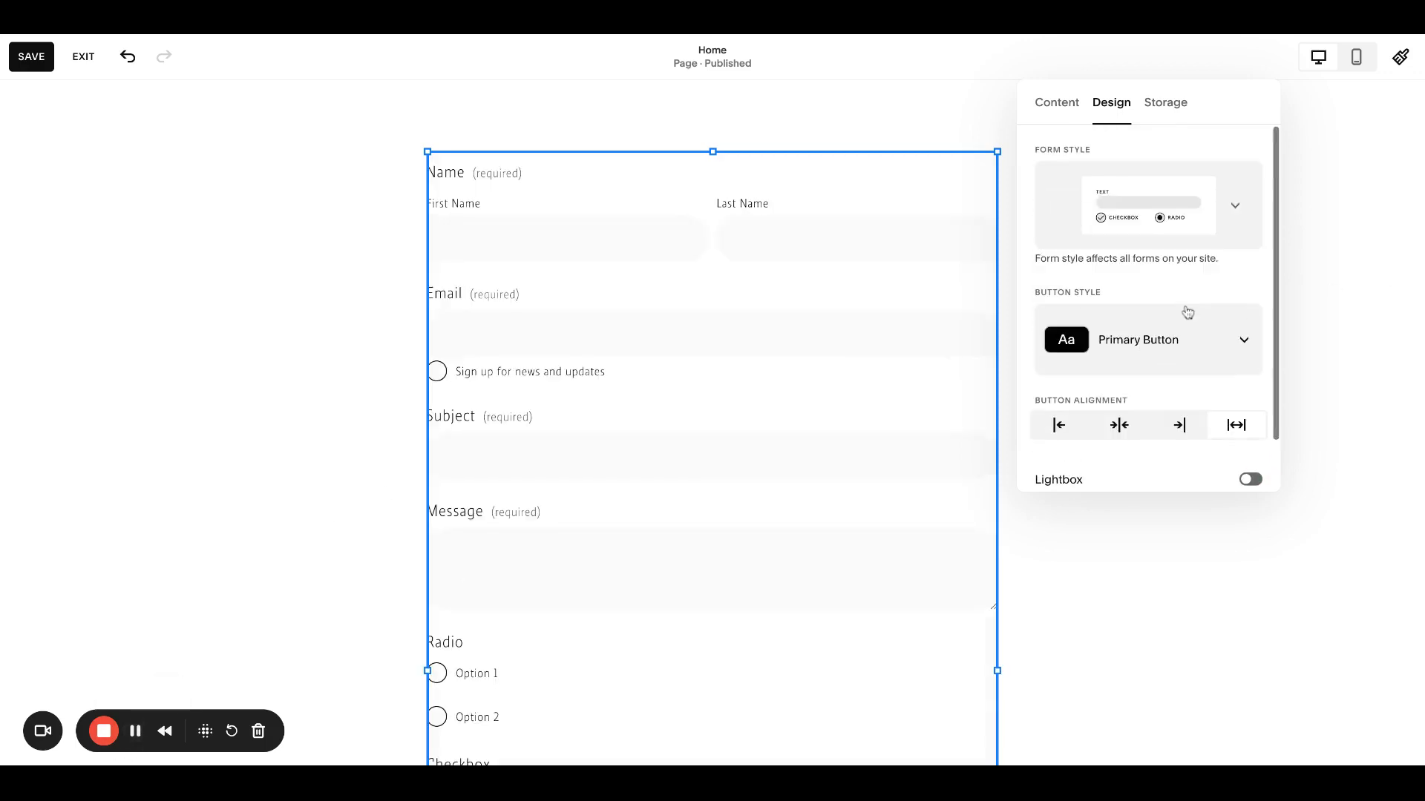
{"action": "left_click", "coordinate": [1236, 212]}
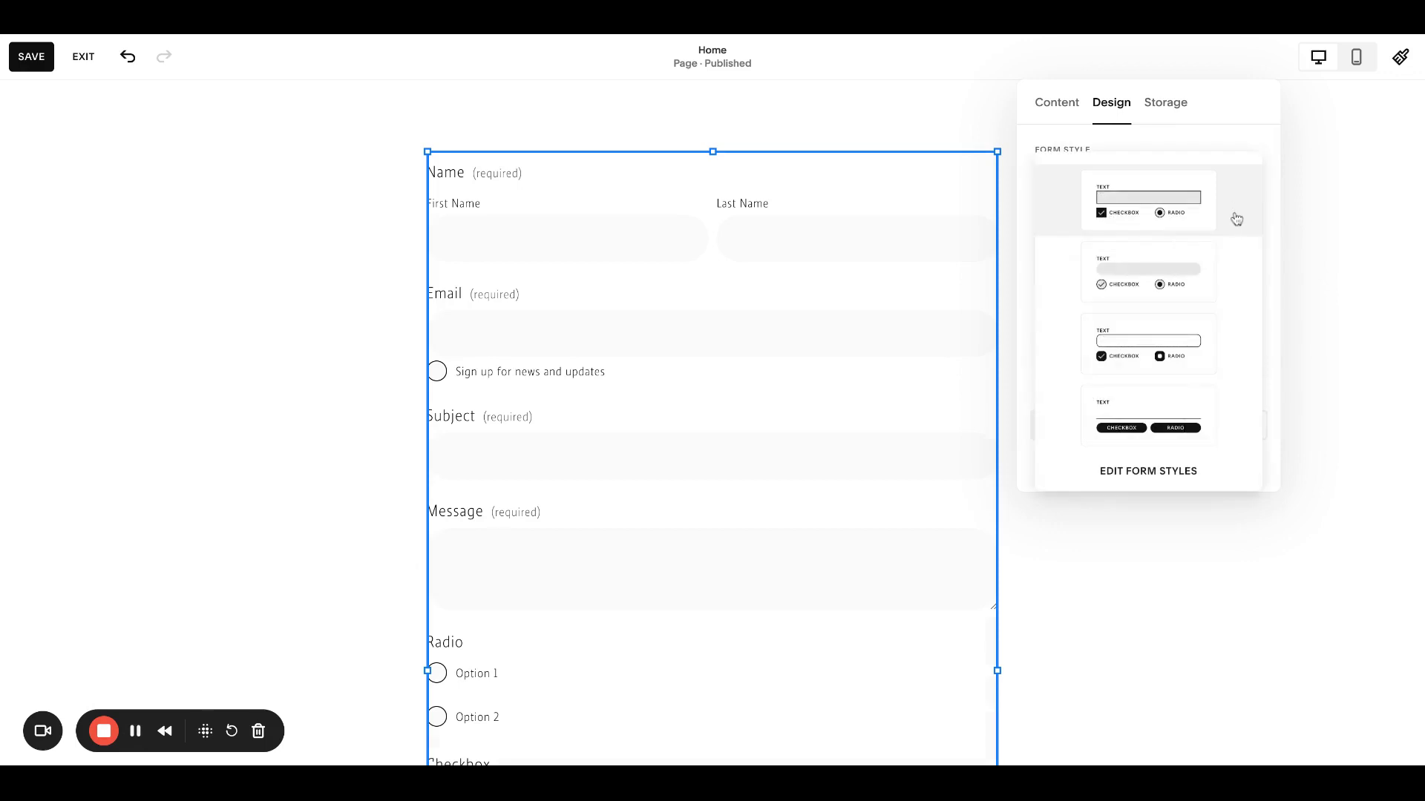
{"action": "left_click", "coordinate": [1148, 472]}
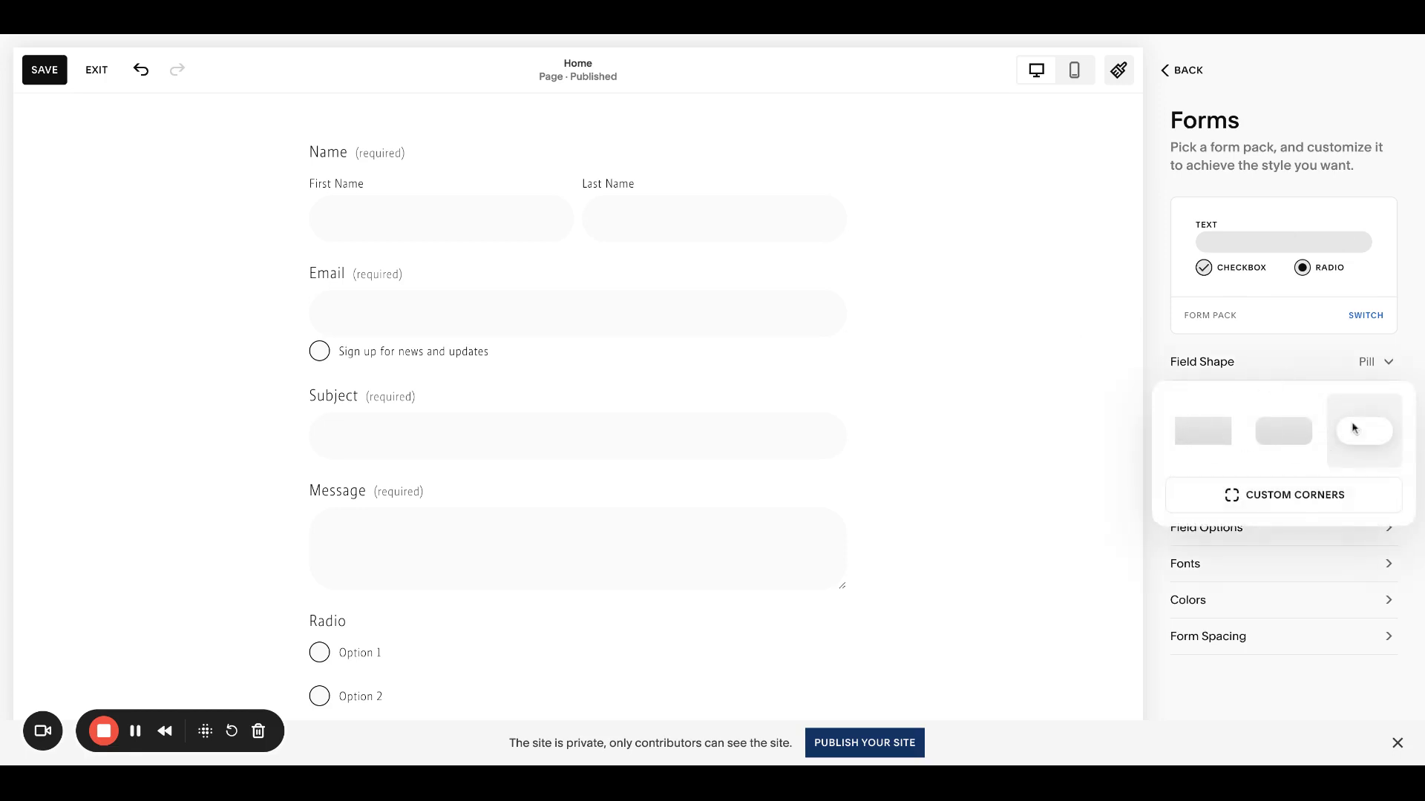
Keep form fields filled, give them a solid 1px border, and set field padding to L
{"action": "left_click", "coordinate": [1154, 336]}
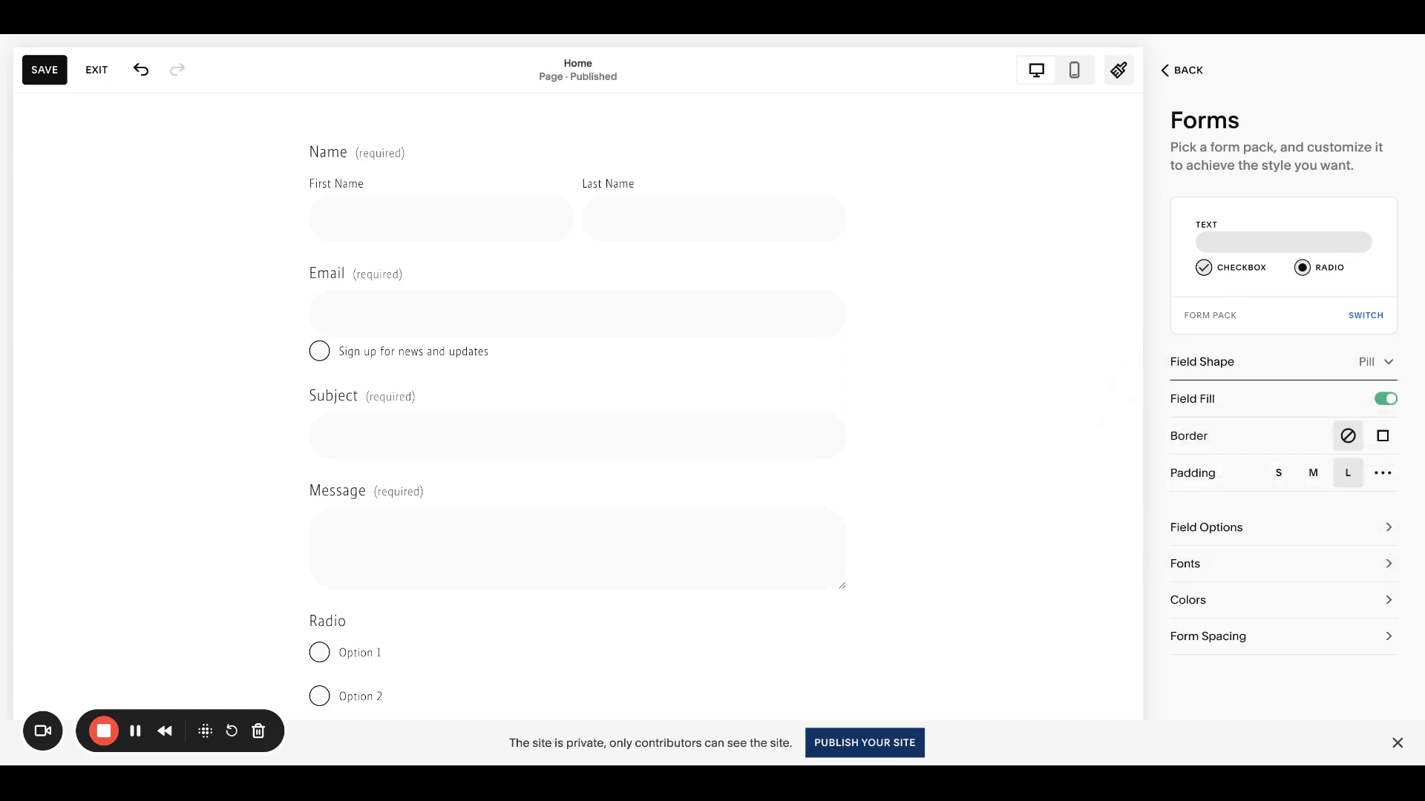
{"action": "left_click", "coordinate": [1386, 400]}
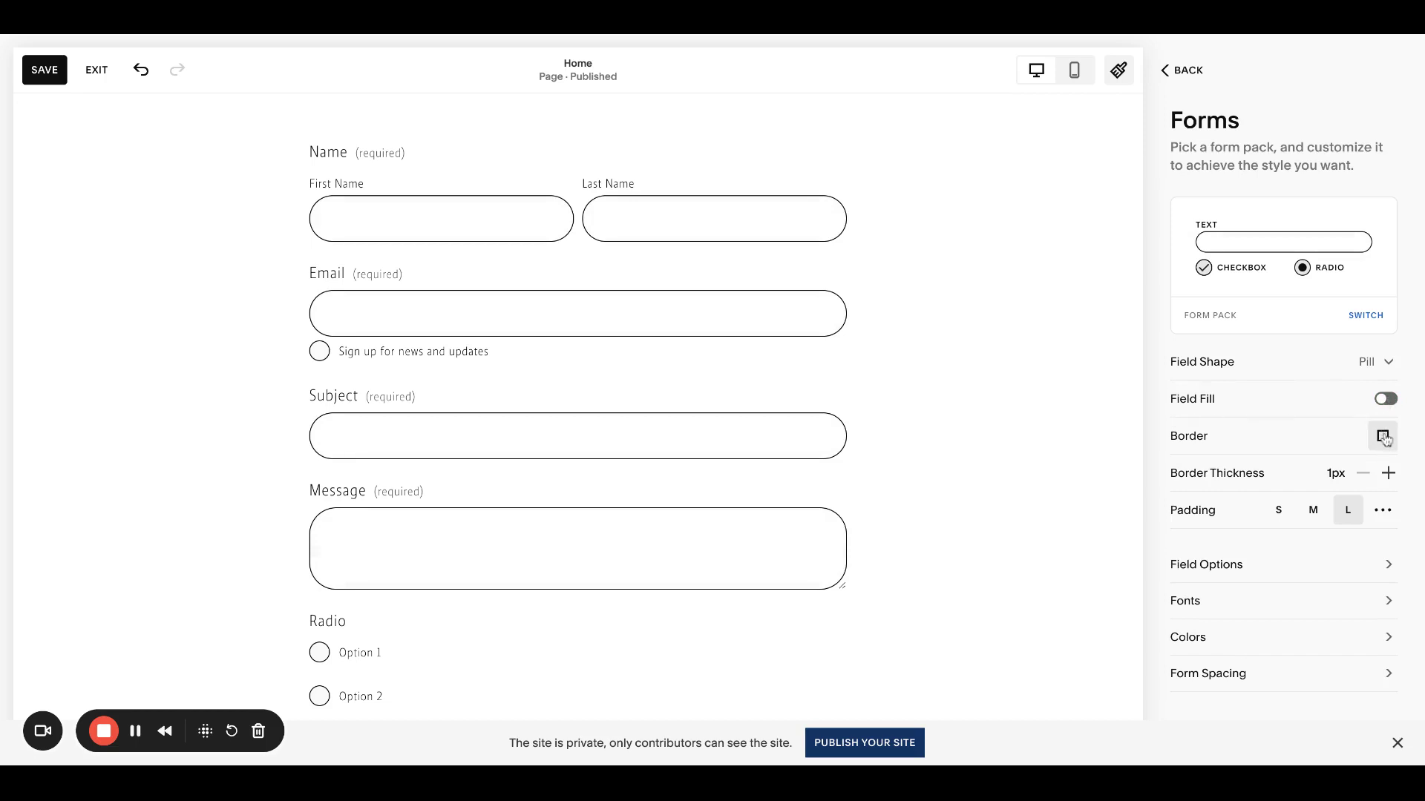
{"action": "left_click", "coordinate": [1386, 400]}
{"action": "left_click", "coordinate": [1348, 438]}
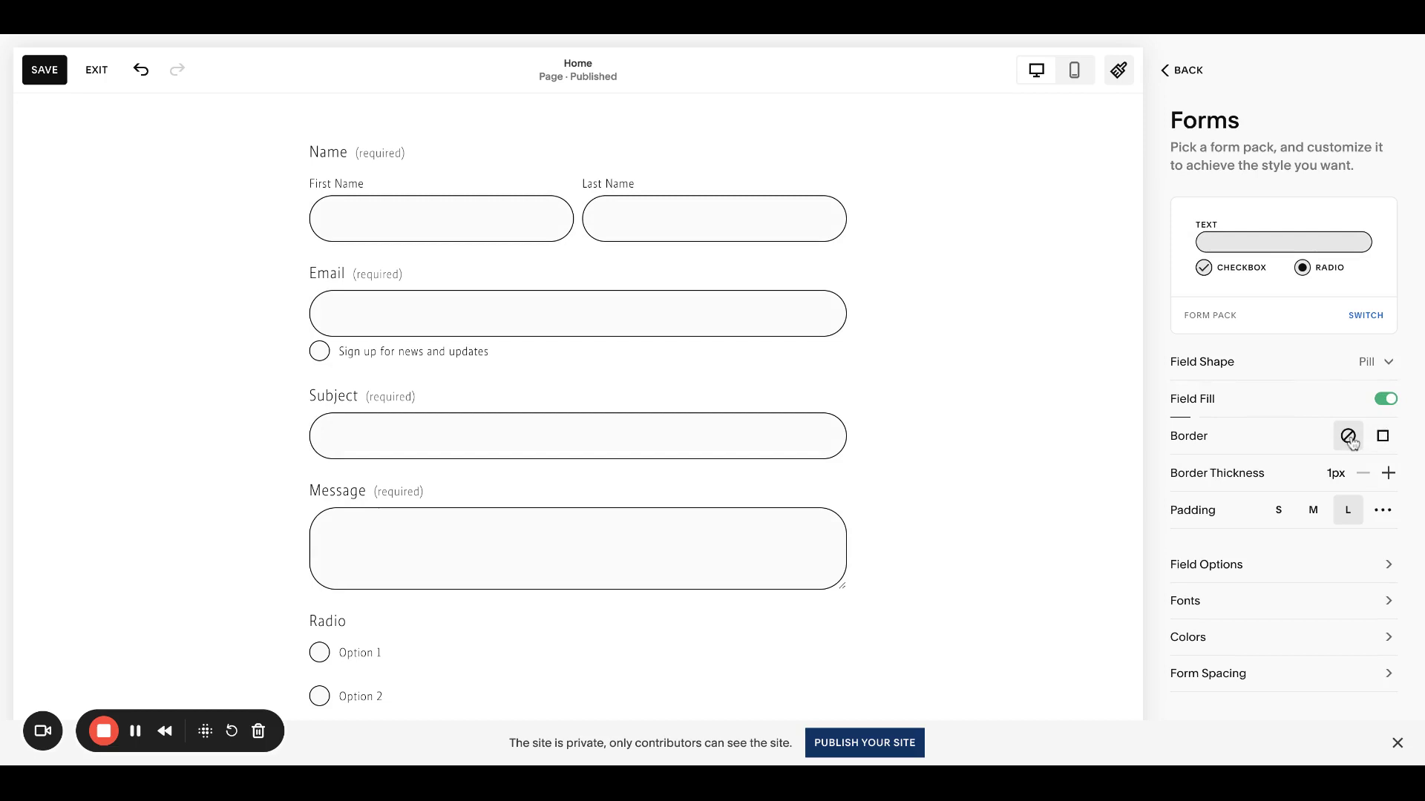
{"action": "left_click", "coordinate": [1382, 435]}
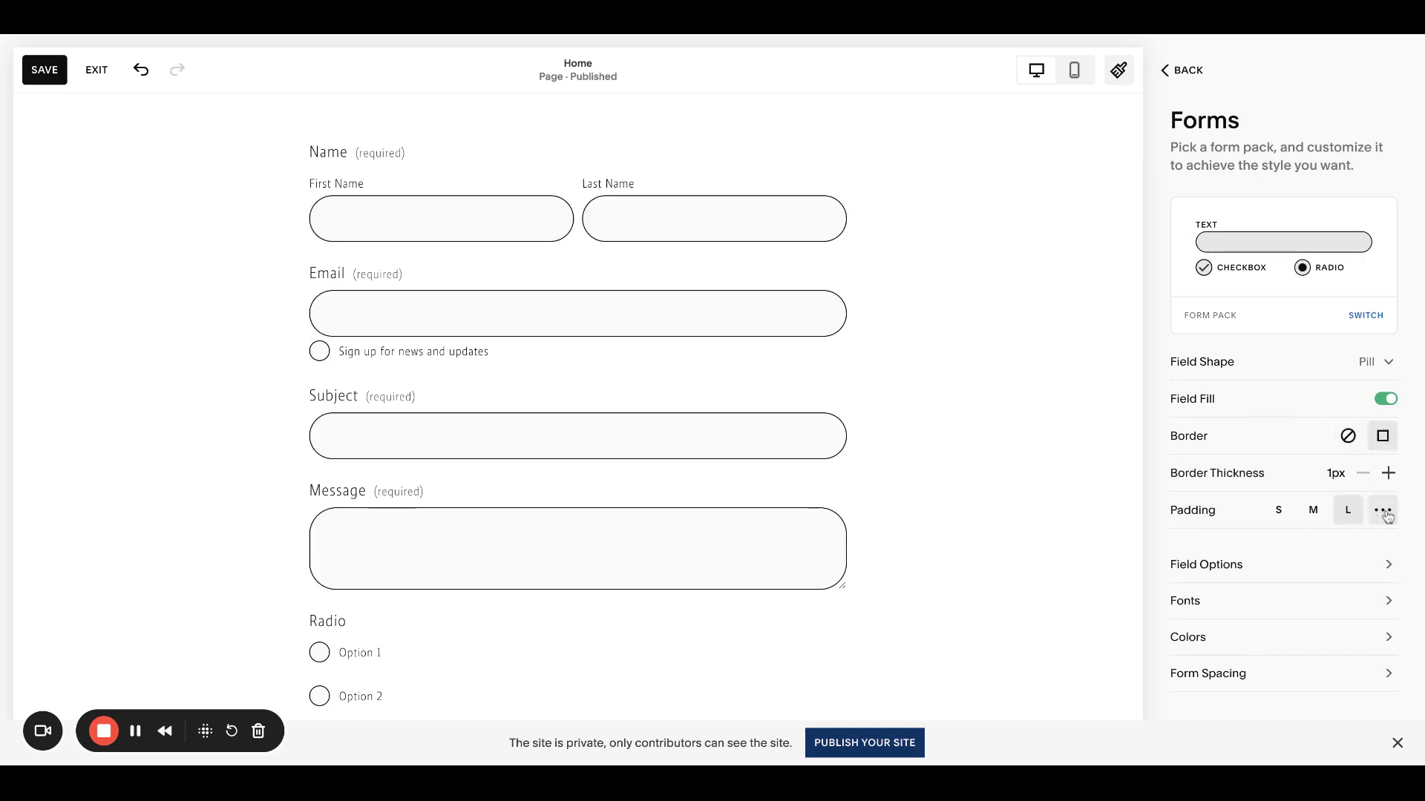
{"action": "left_click", "coordinate": [1383, 512]}
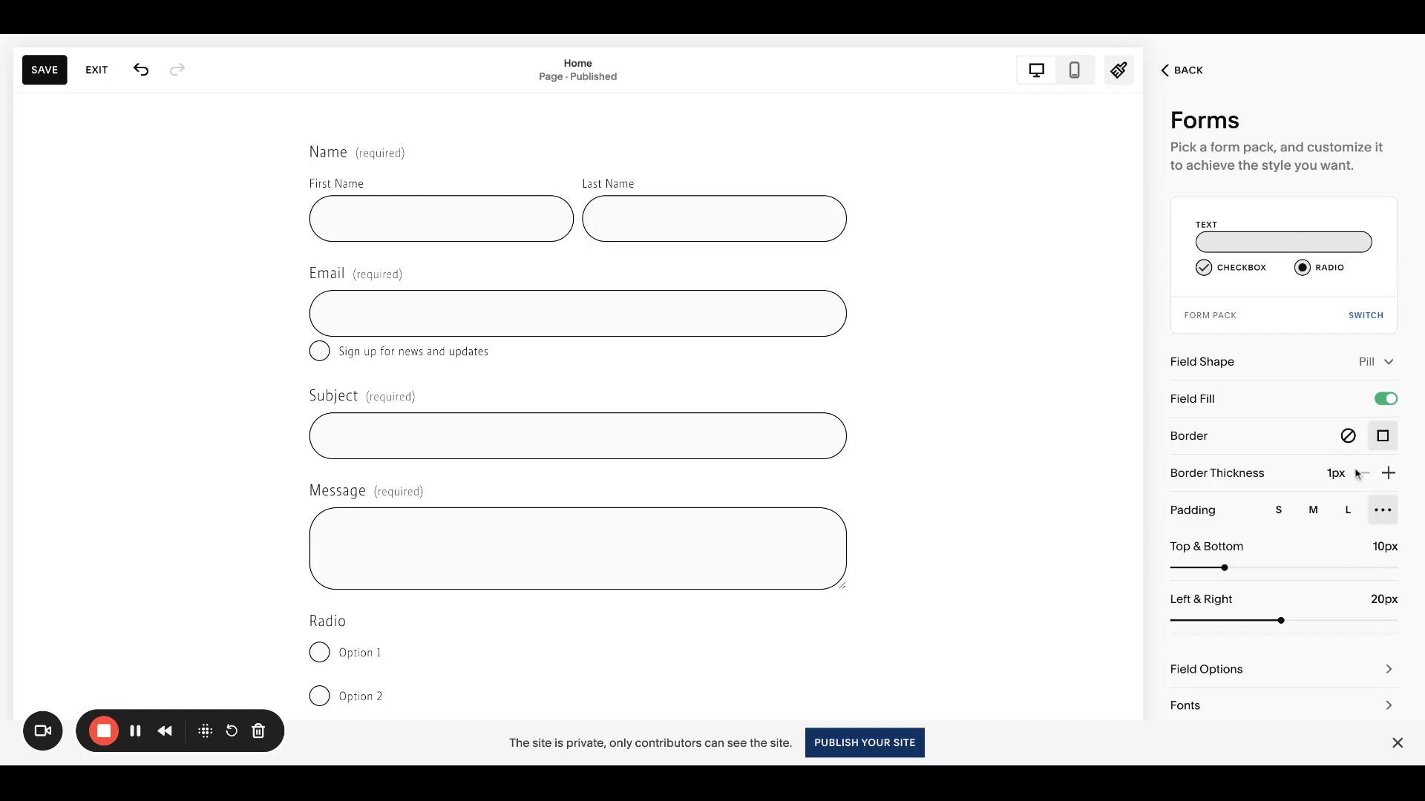
{"action": "scroll", "coordinate": [1358, 475], "scroll_direction": "down", "scroll_amount": 1}
{"action": "mouse_move", "coordinate": [1223, 477]}
{"action": "left_mouse_down"}
{"action": "mouse_move", "coordinate": [1246, 478]}
{"action": "mouse_move", "coordinate": [1224, 477]}
{"action": "left_mouse_up"}
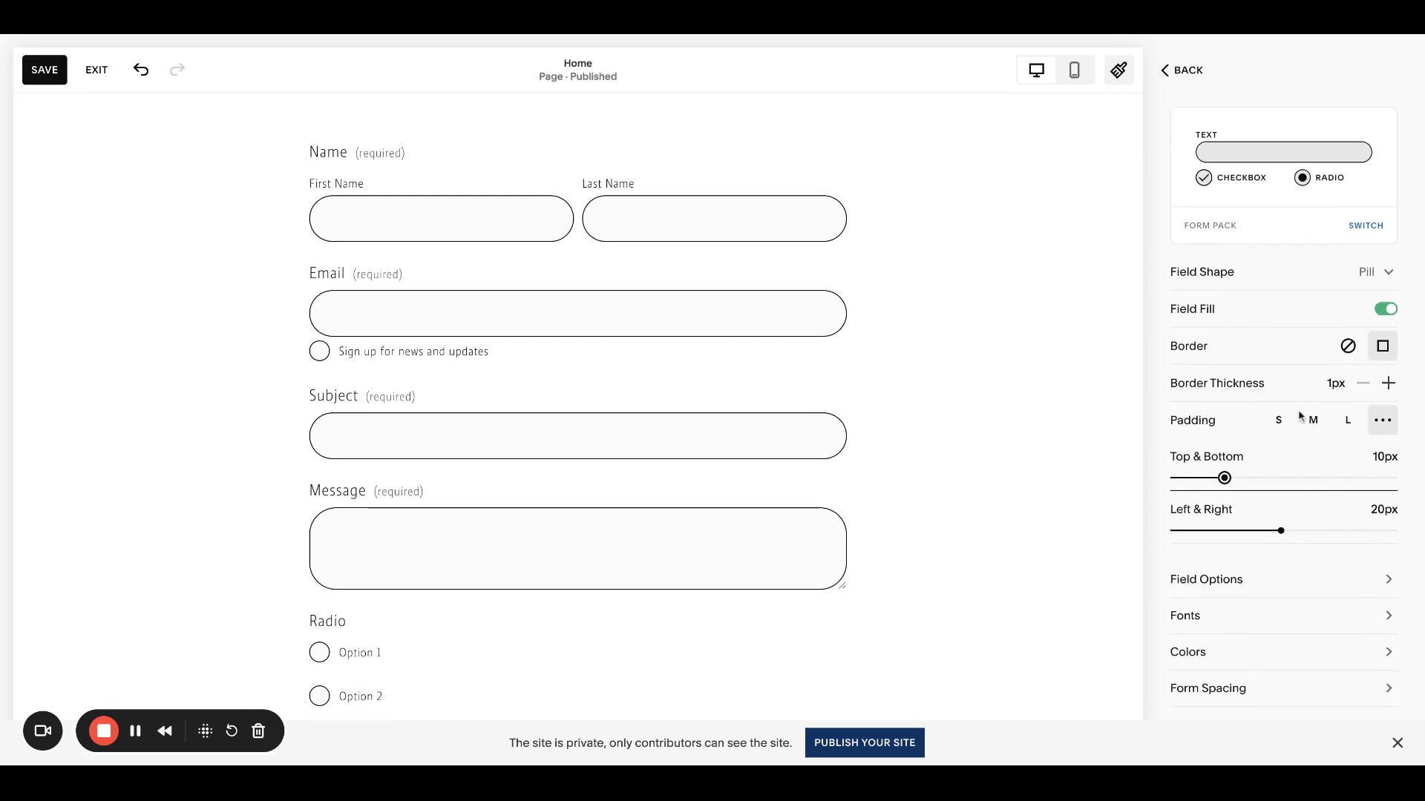
{"action": "left_click", "coordinate": [1348, 420]}
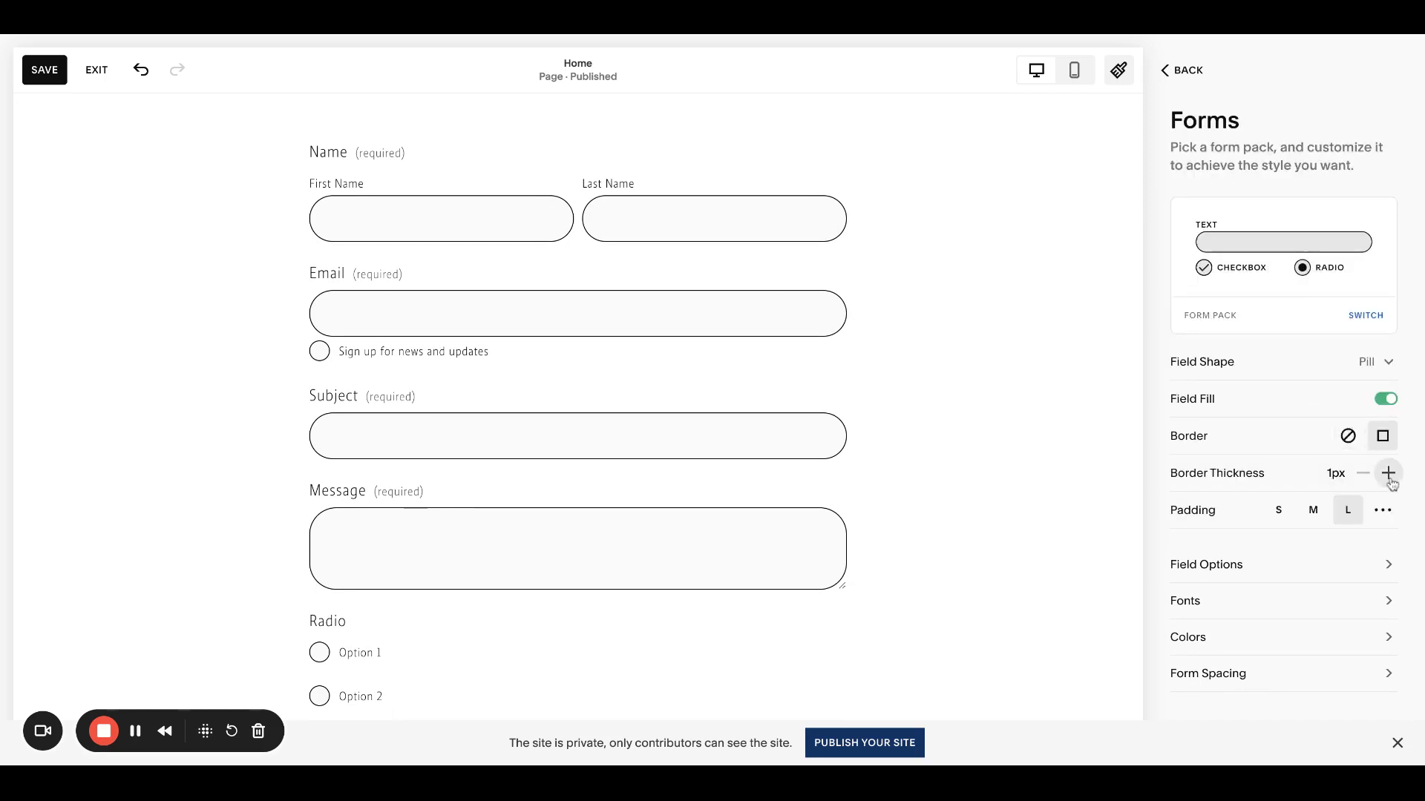
Give checkboxes a filled rounded-rectangle shape at large size with 11px icon-to-label spacing
{"action": "left_click", "coordinate": [1321, 565]}
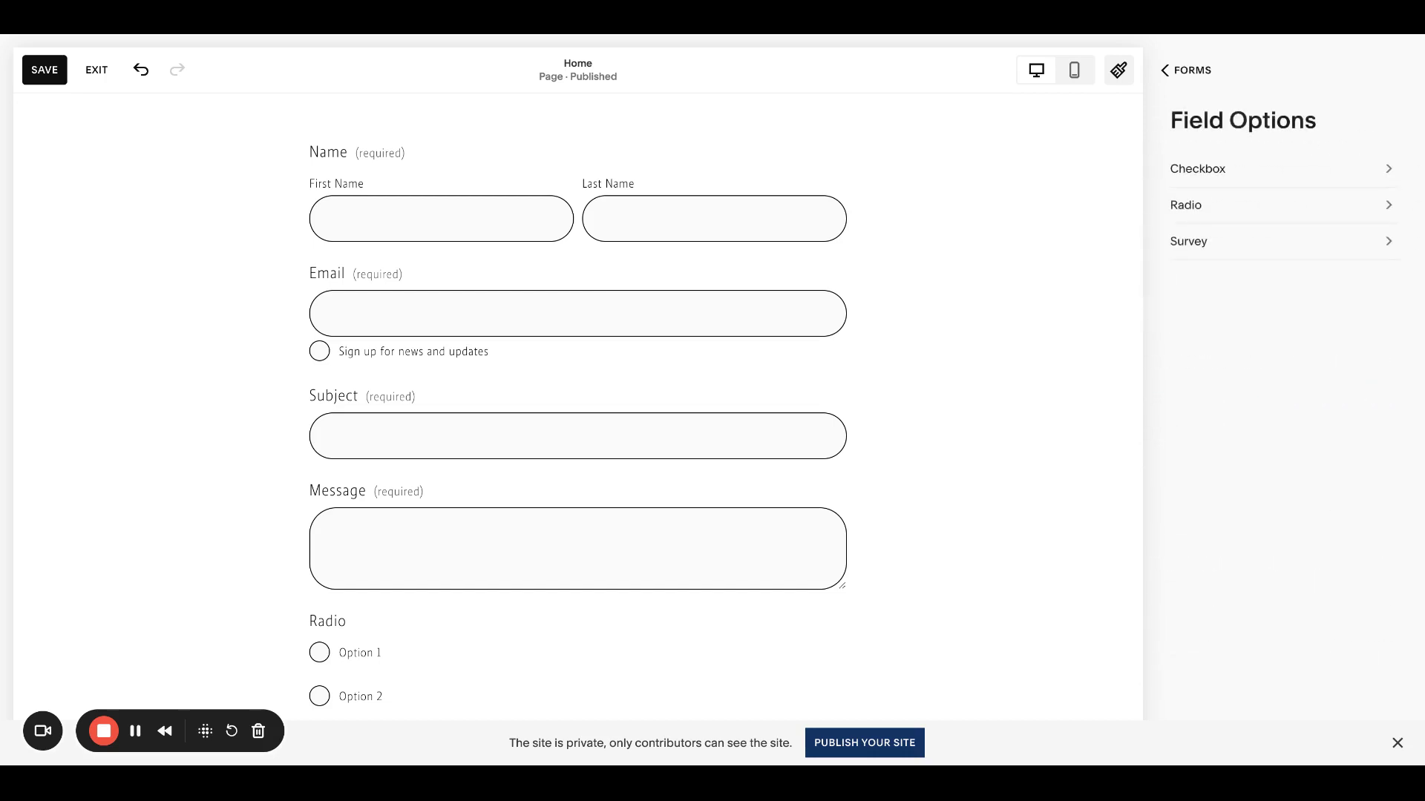
{"action": "scroll", "coordinate": [941, 420], "scroll_direction": "down", "scroll_amount": 6}
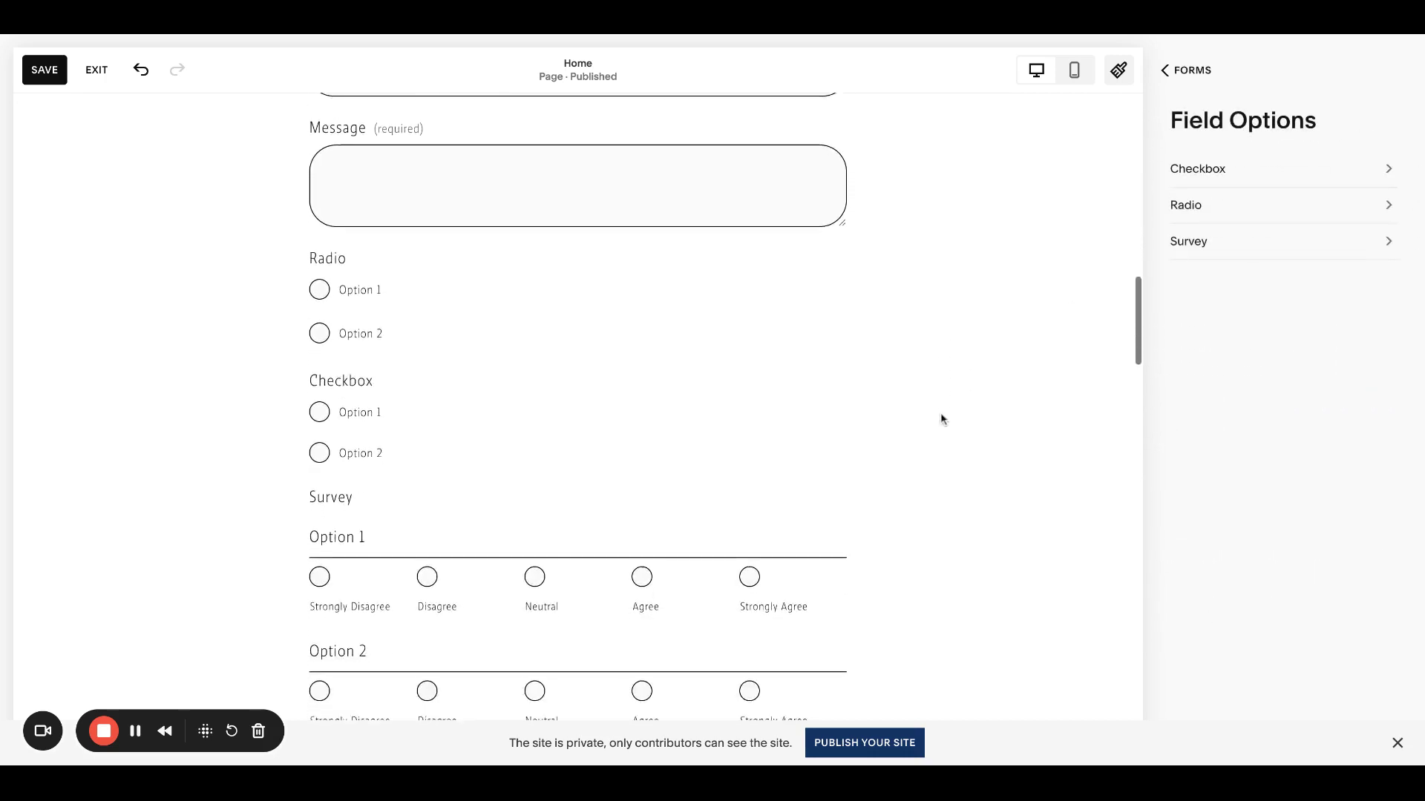
{"action": "left_click", "coordinate": [1256, 178]}
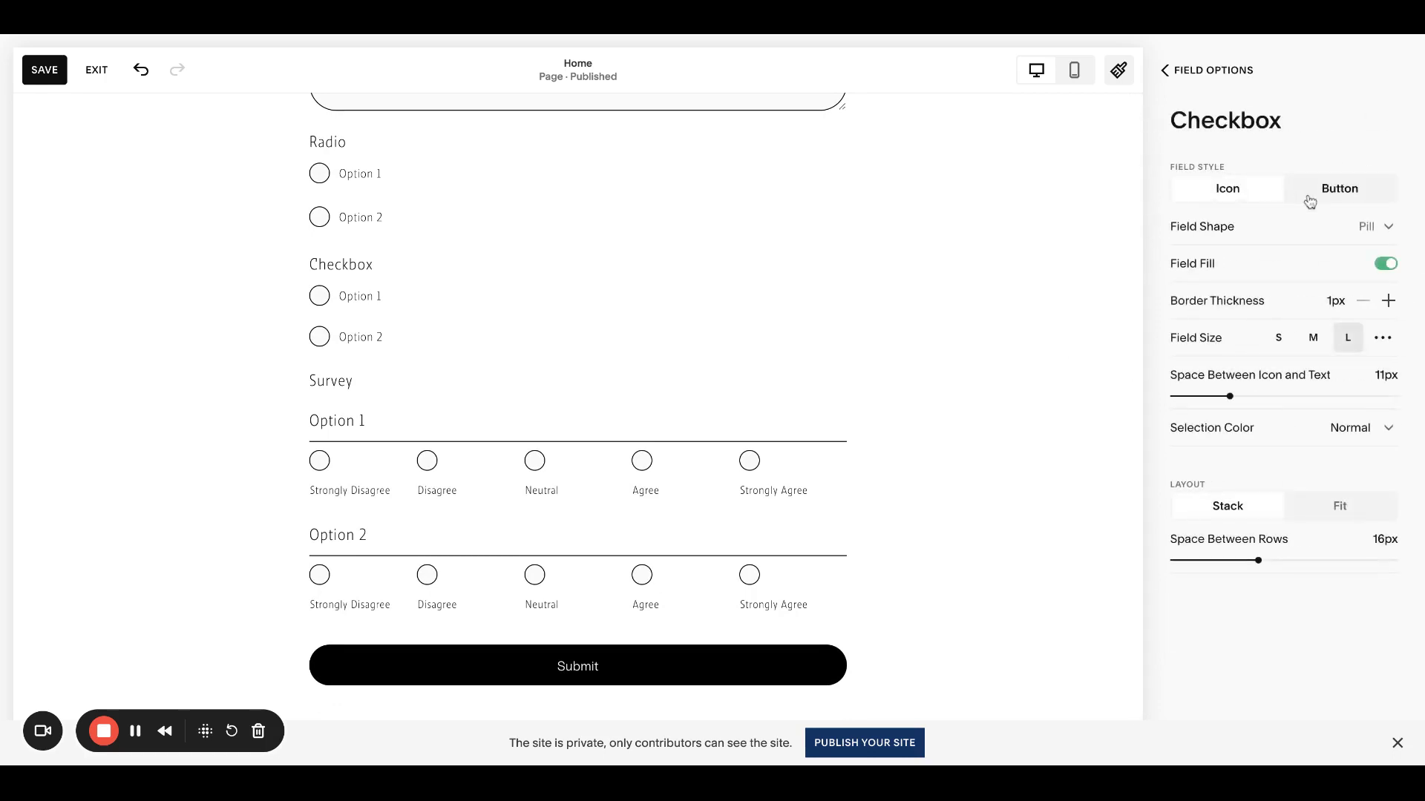
{"action": "left_click", "coordinate": [1368, 227]}
{"action": "left_click", "coordinate": [1204, 308]}
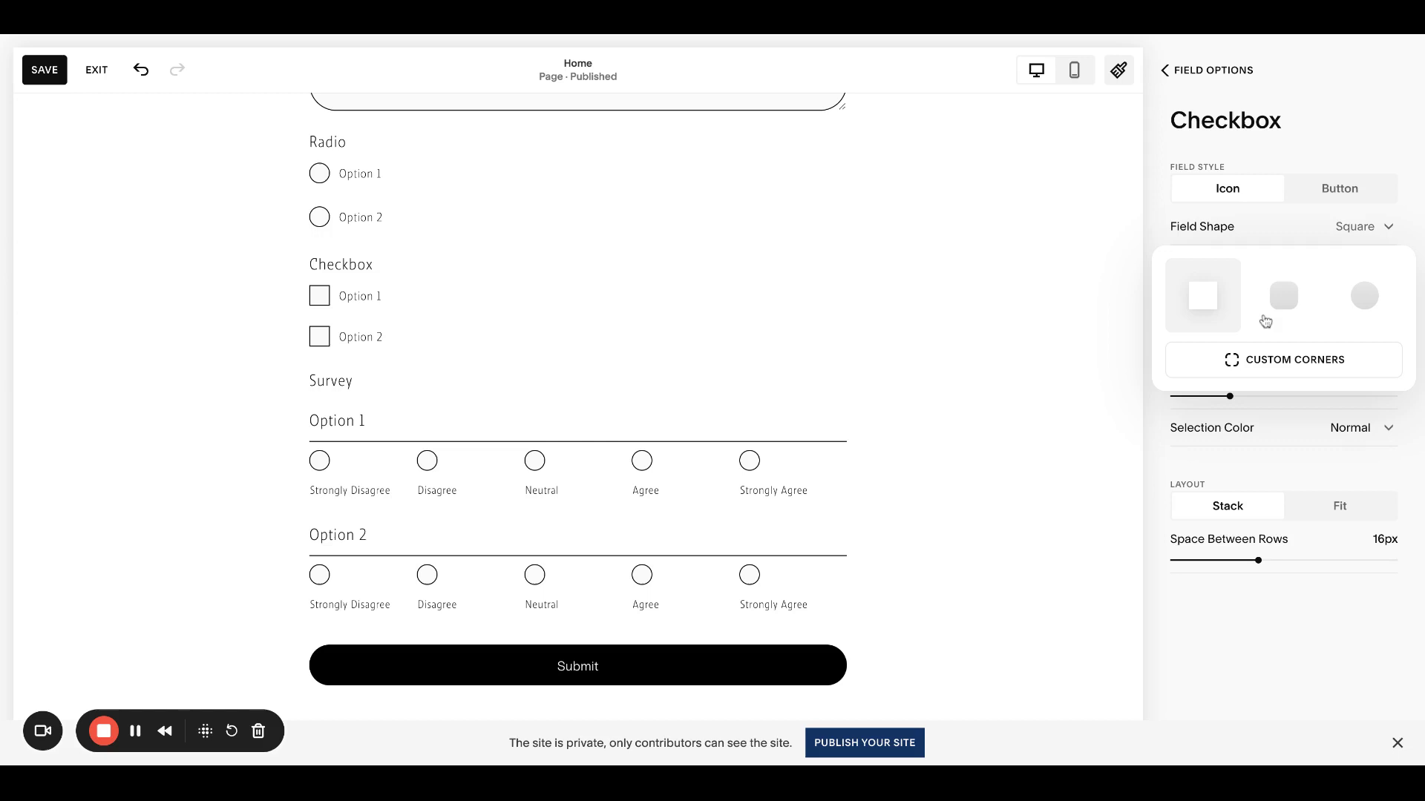
{"action": "left_click", "coordinate": [1285, 305]}
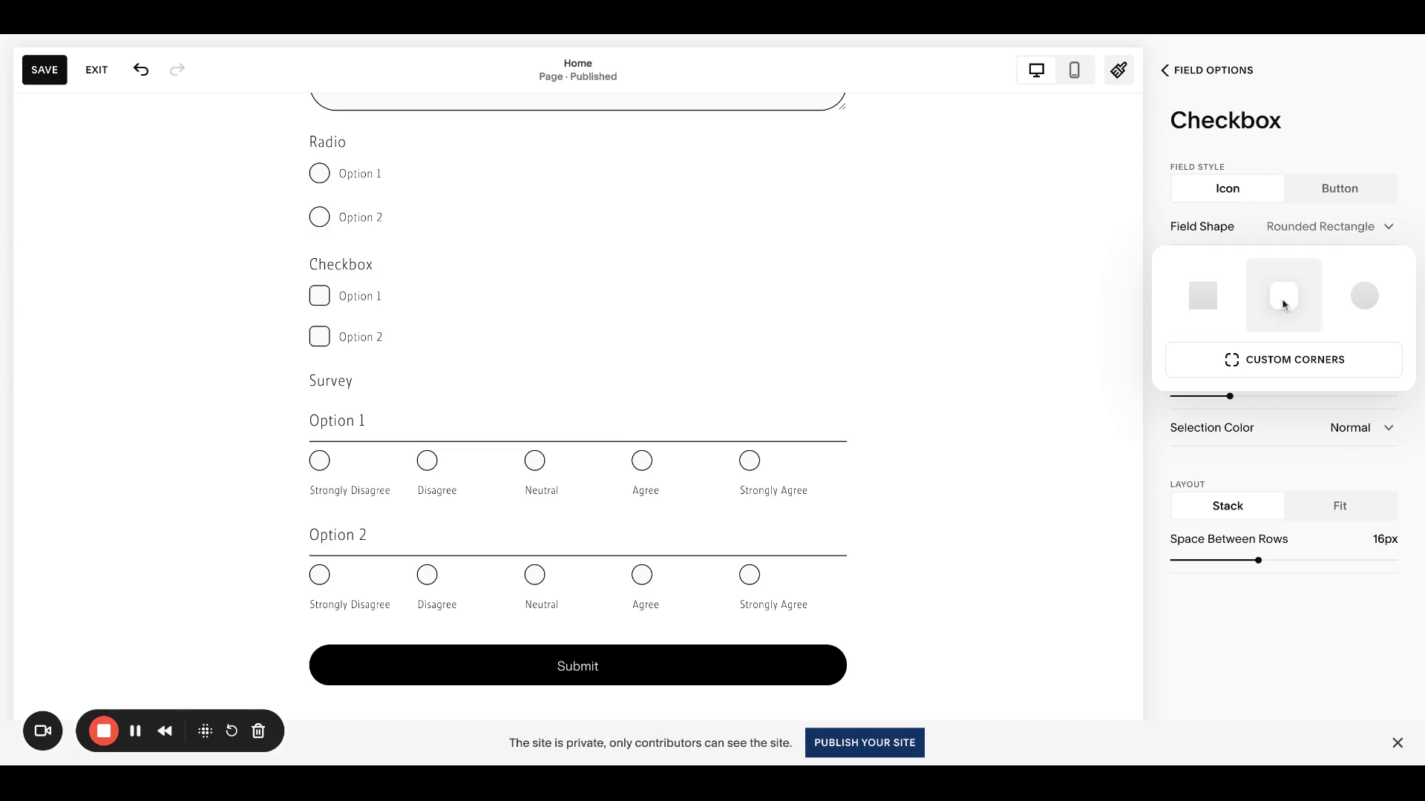
{"action": "left_click", "coordinate": [1152, 227]}
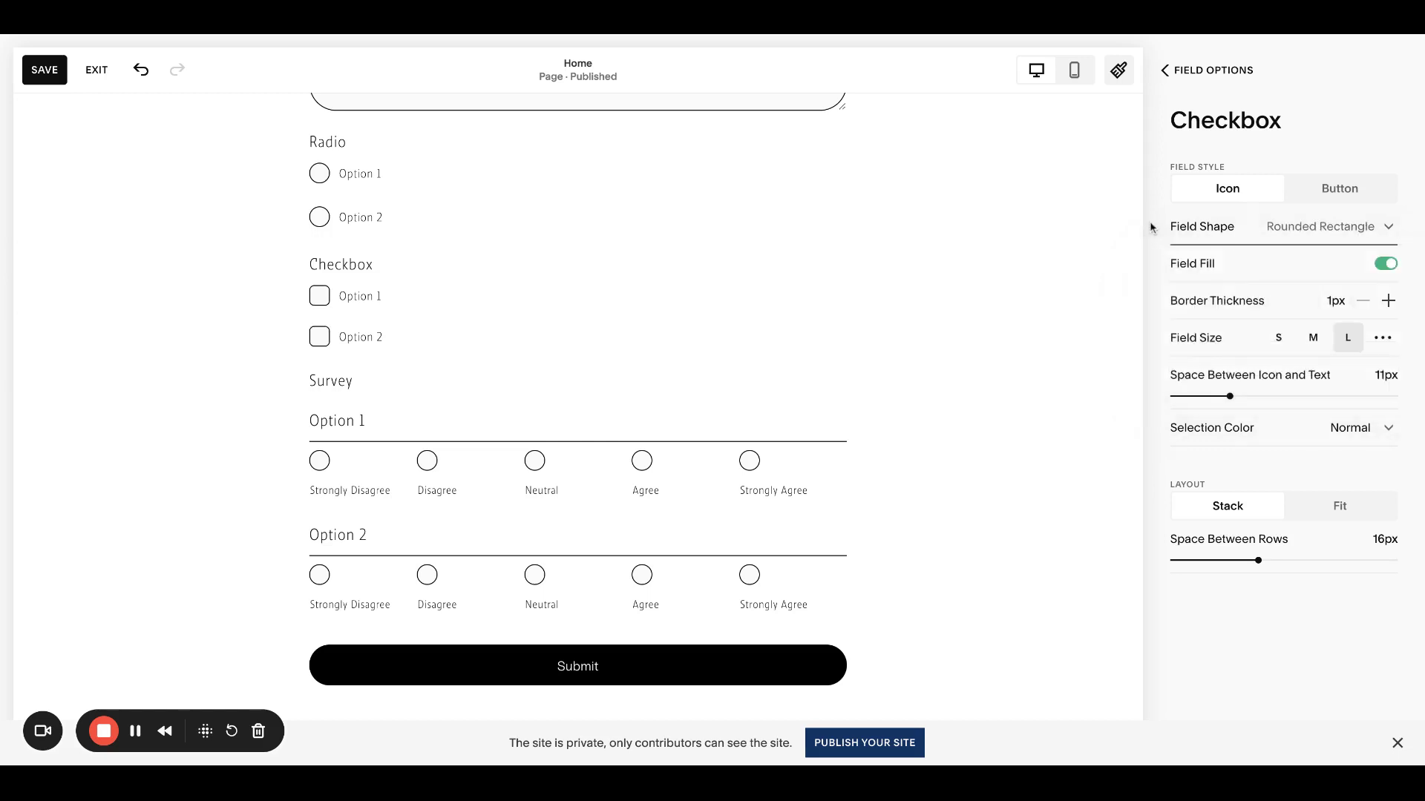
{"action": "left_click", "coordinate": [1386, 265]}
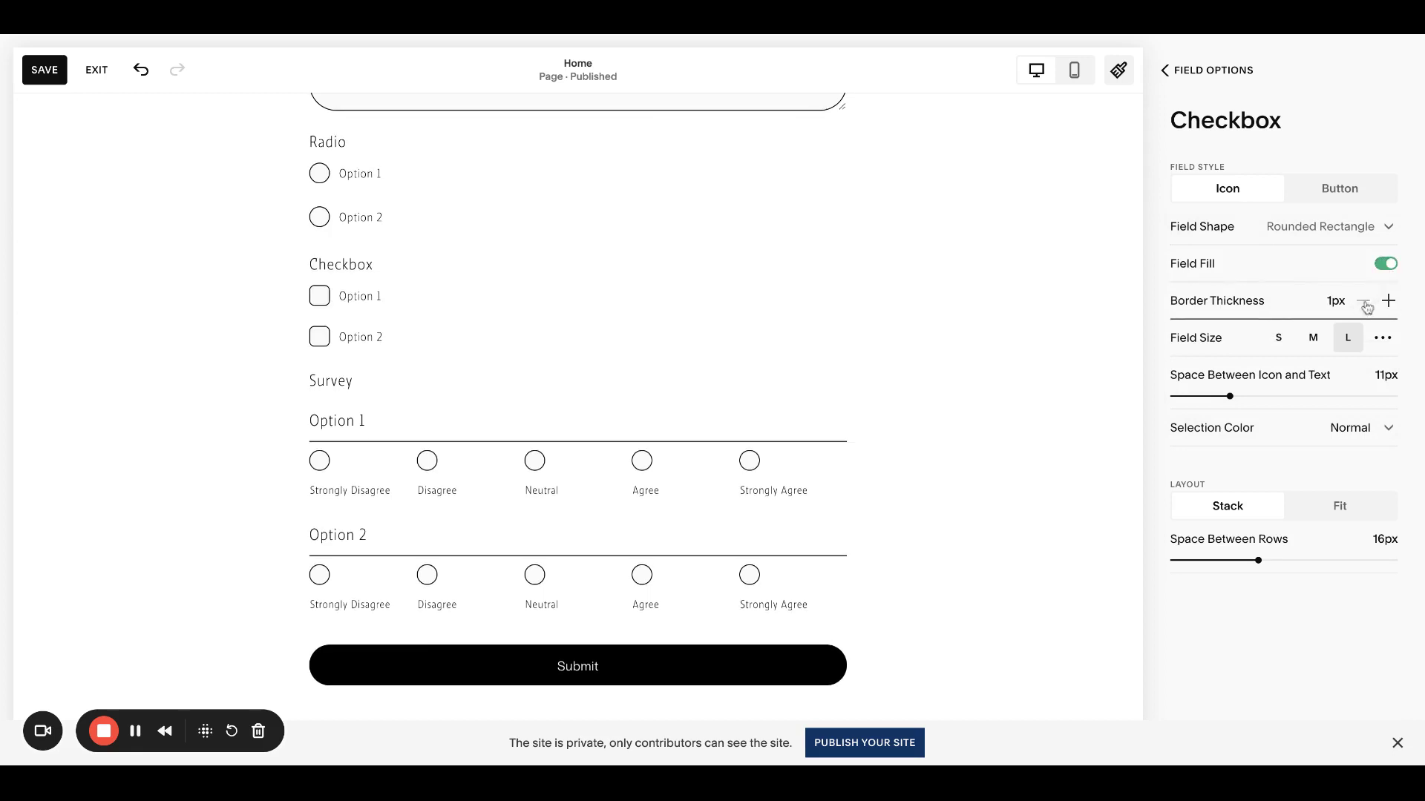
{"action": "left_click", "coordinate": [1313, 341]}
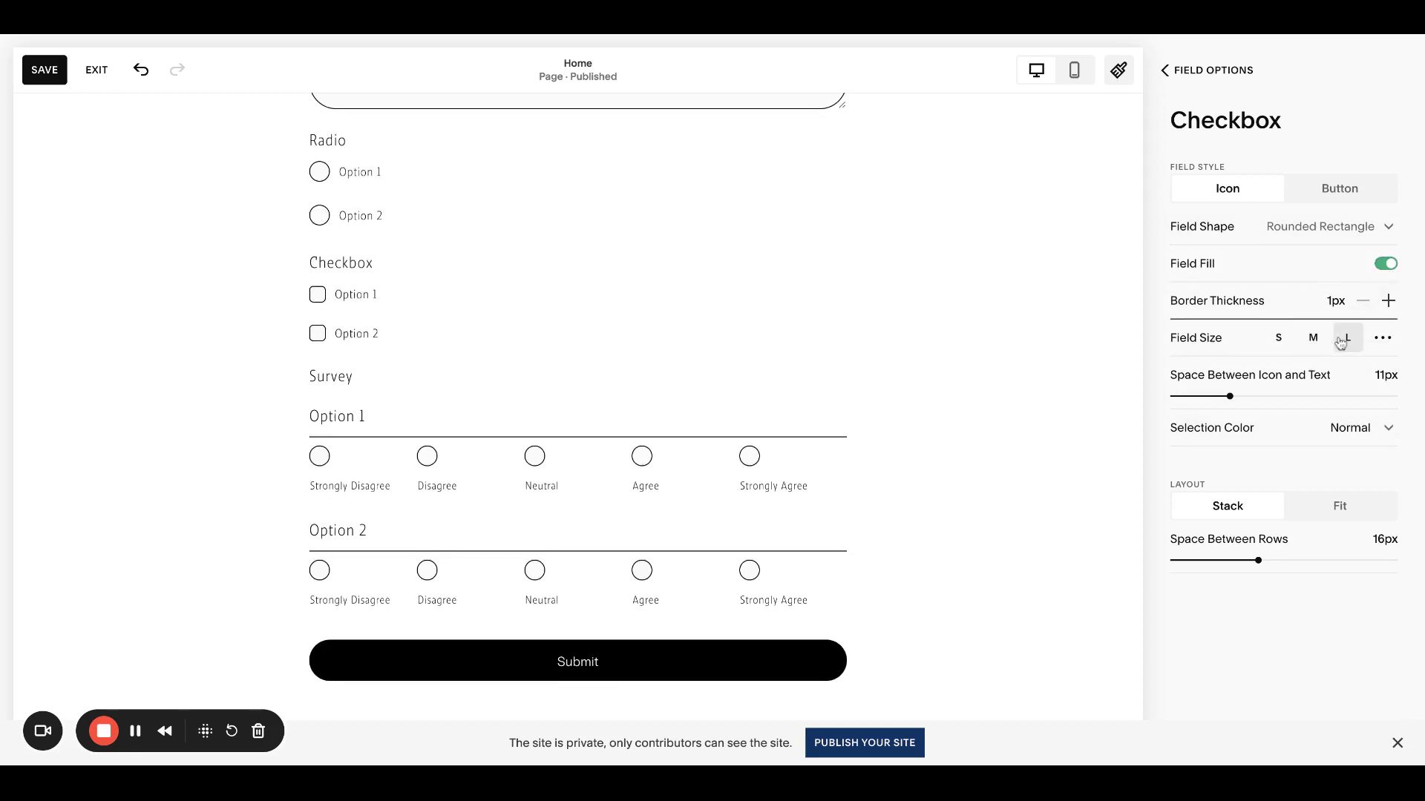
{"action": "left_click", "coordinate": [1340, 340]}
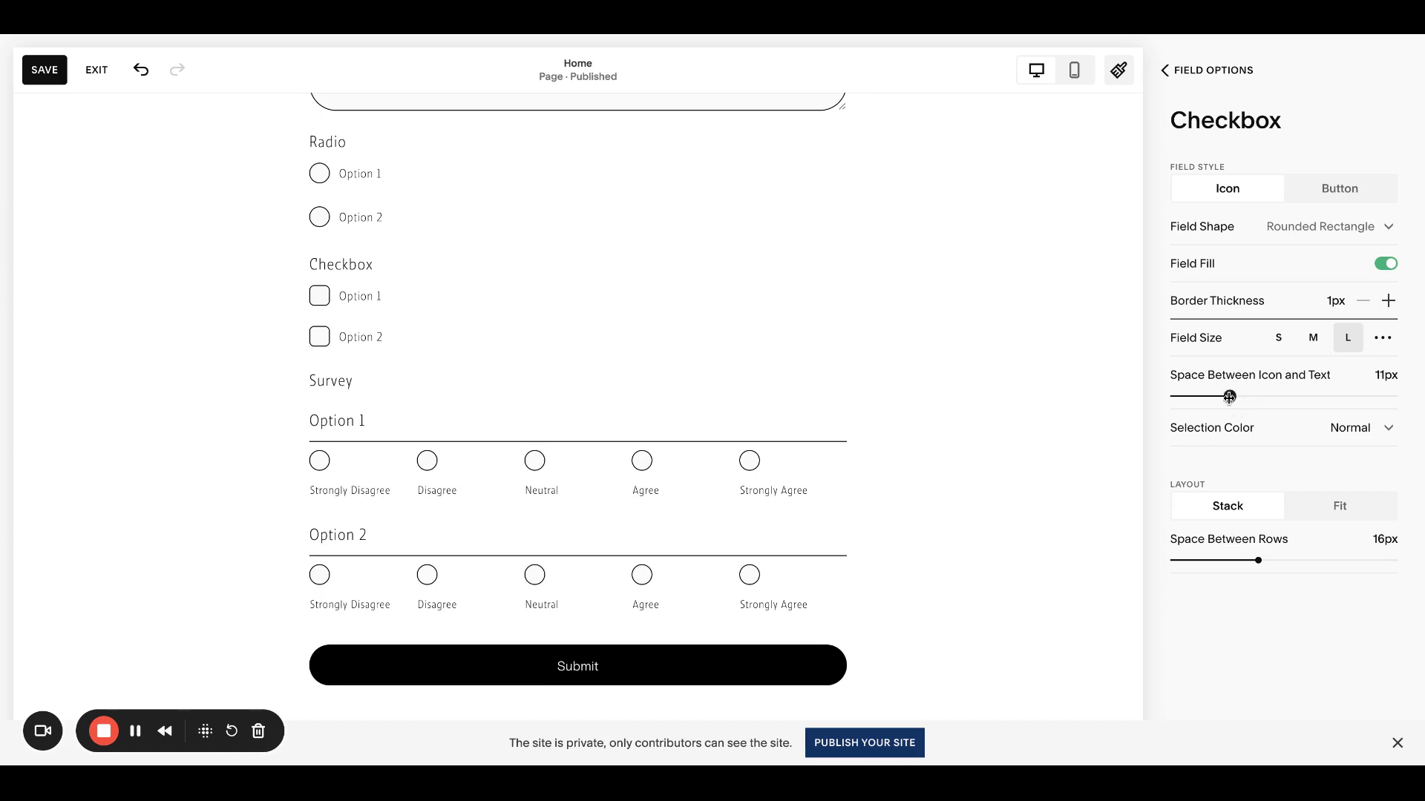
{"action": "mouse_move", "coordinate": [1230, 397]}
{"action": "left_mouse_down"}
{"action": "mouse_move", "coordinate": [1250, 397]}
{"action": "mouse_move", "coordinate": [1230, 397]}
{"action": "left_mouse_up"}
Set the checkbox selection colour to Inverted and the layout to Fit, side by side
{"action": "left_click", "coordinate": [1306, 436]}
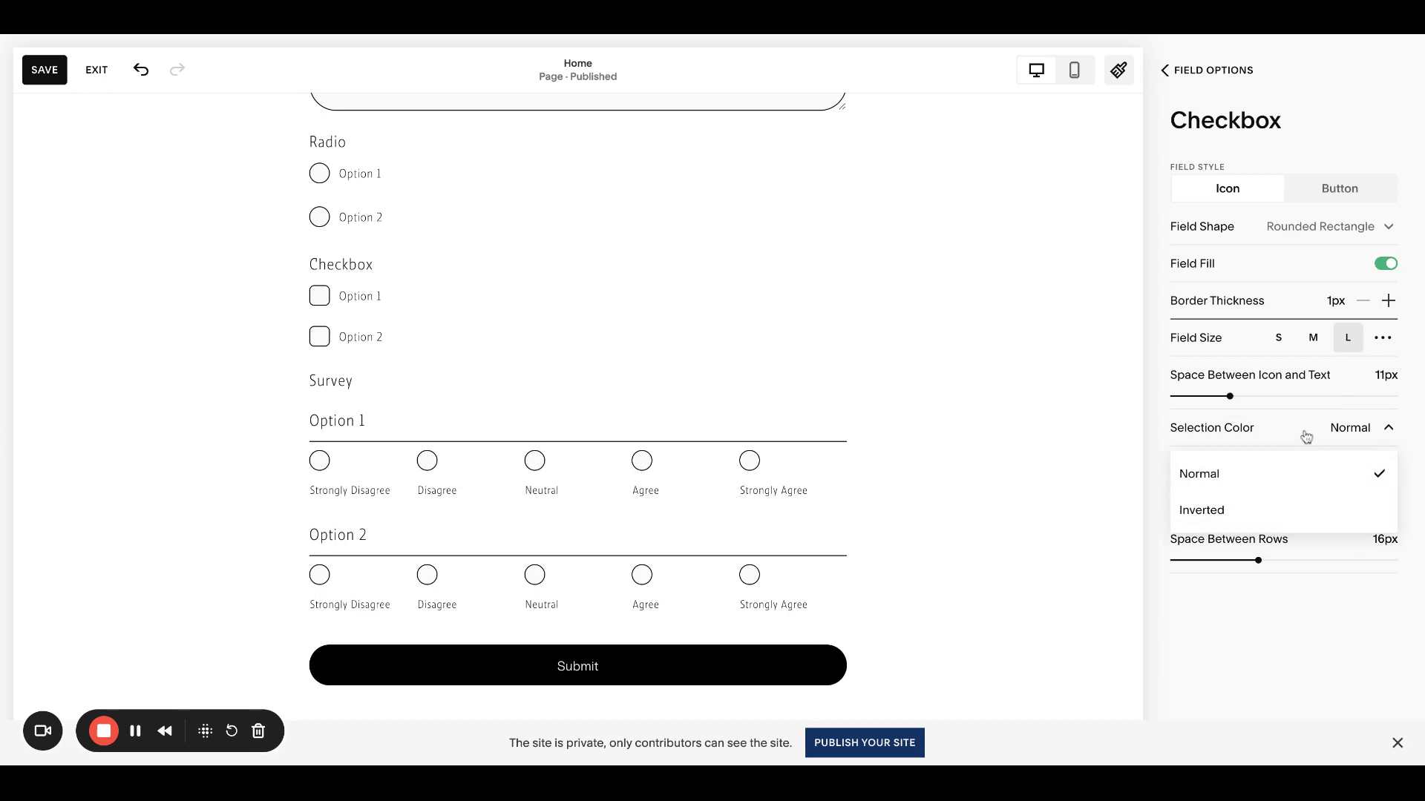
{"action": "left_click", "coordinate": [1157, 445]}
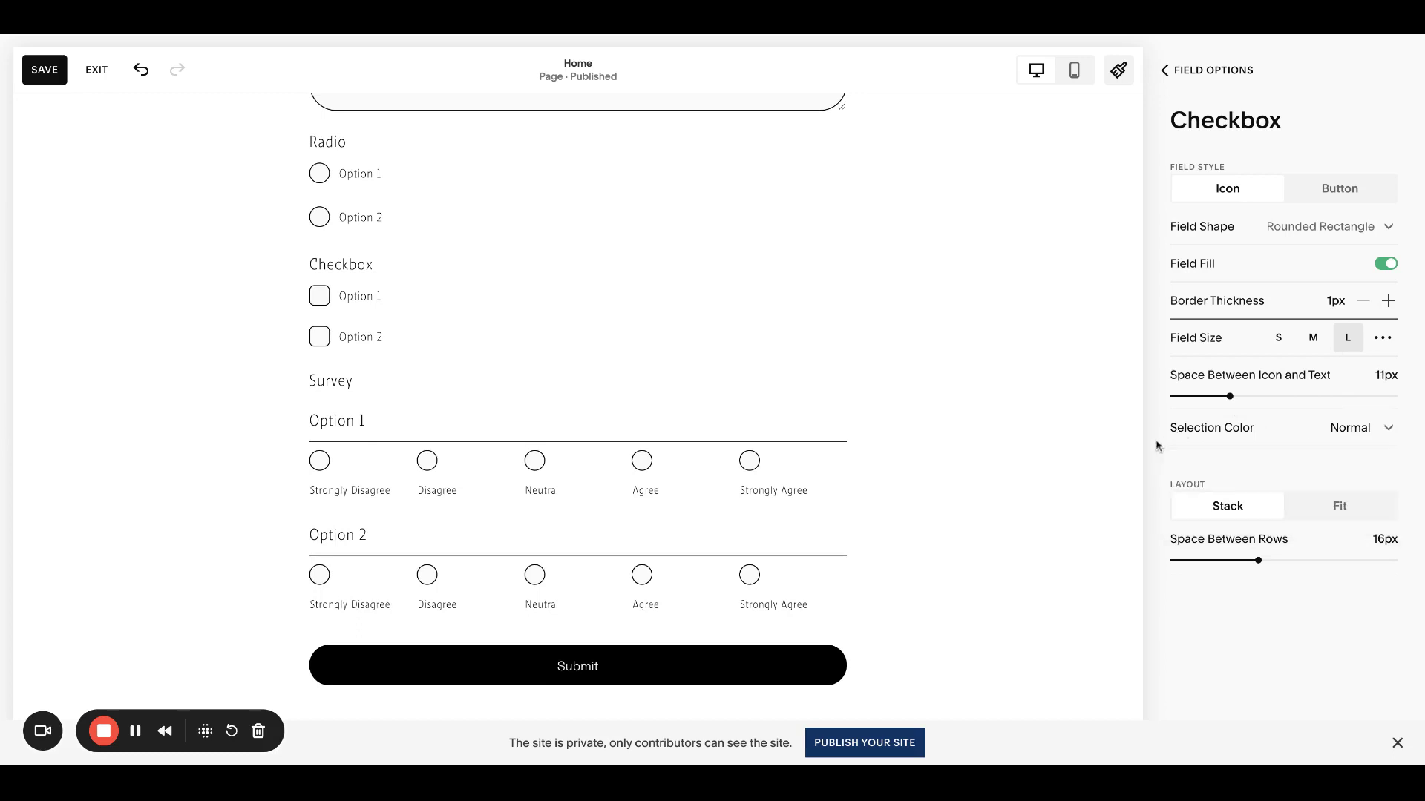
{"action": "left_click", "coordinate": [320, 300]}
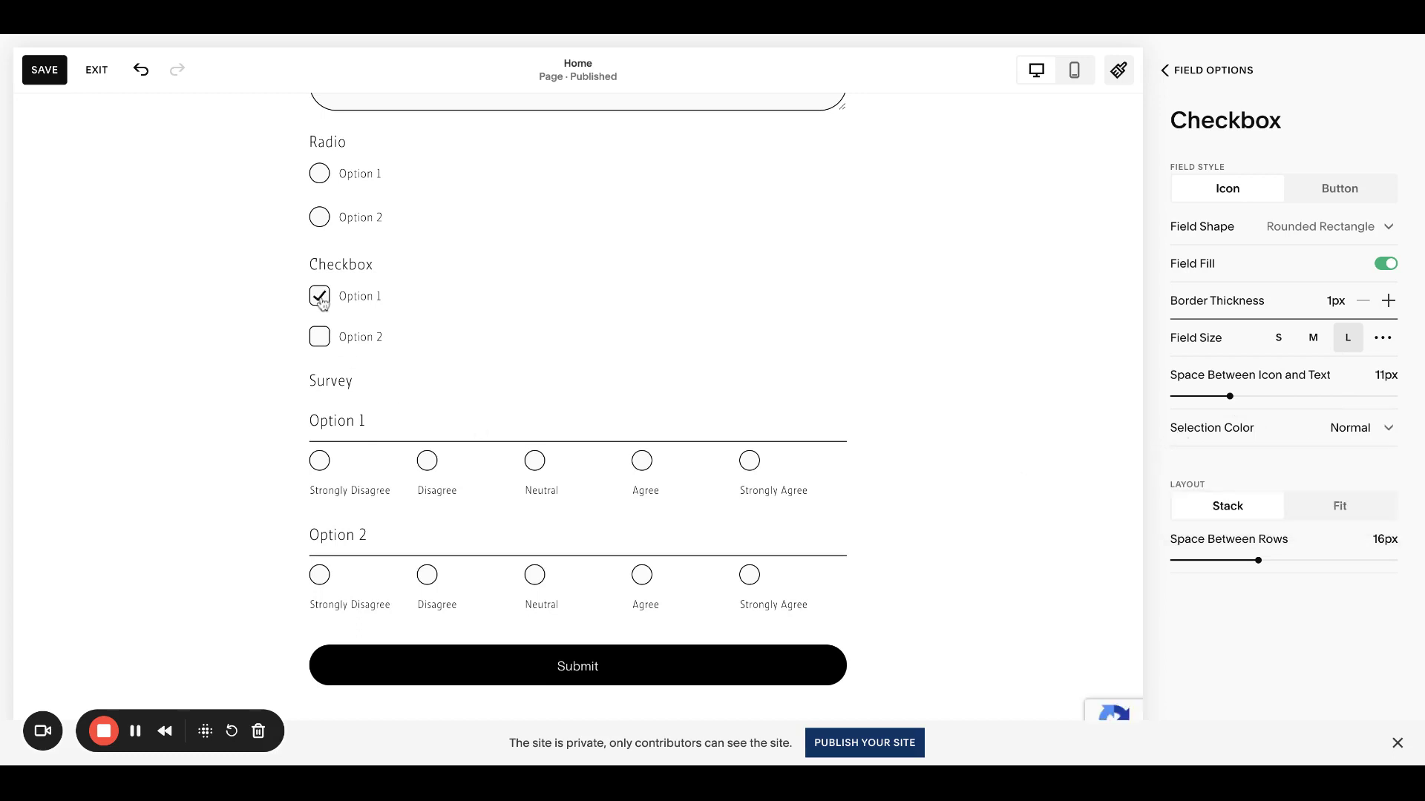
{"action": "left_click", "coordinate": [1352, 430]}
{"action": "left_click", "coordinate": [1272, 511]}
{"action": "left_click", "coordinate": [1313, 512]}
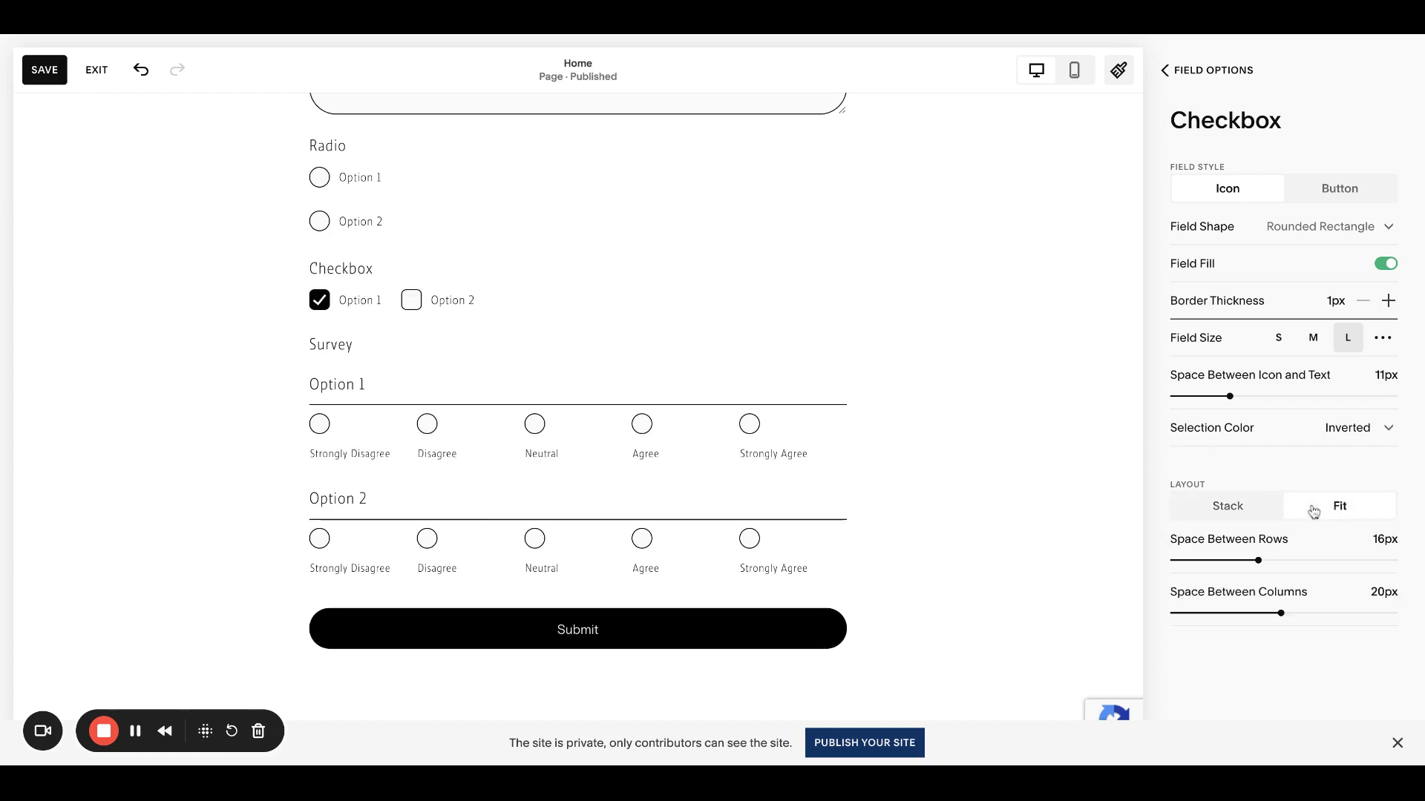
Preview checkboxes as buttons, revert to icon style, and return to the field types list
{"action": "left_click", "coordinate": [1223, 72]}
{"action": "left_click", "coordinate": [1237, 176]}
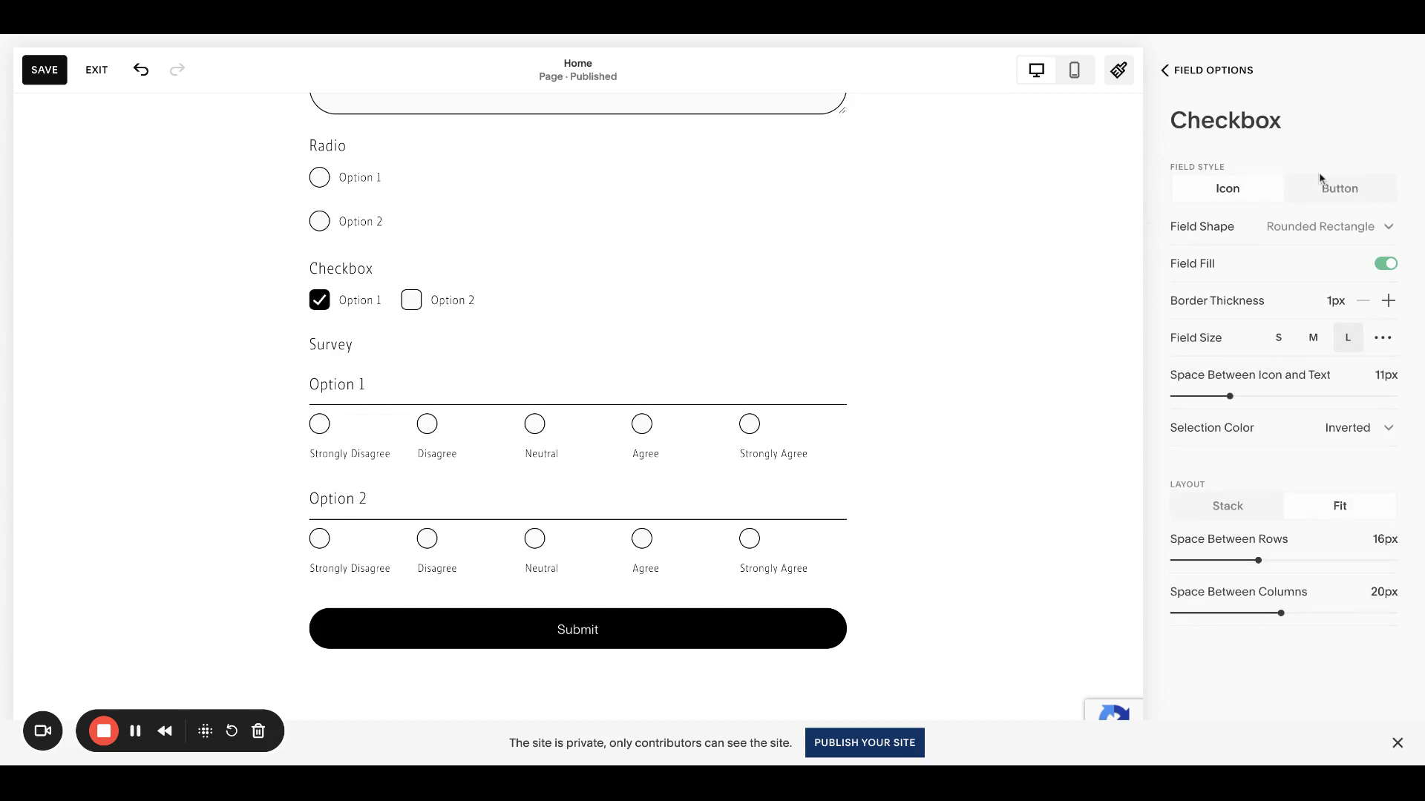
{"action": "left_click", "coordinate": [1328, 192]}
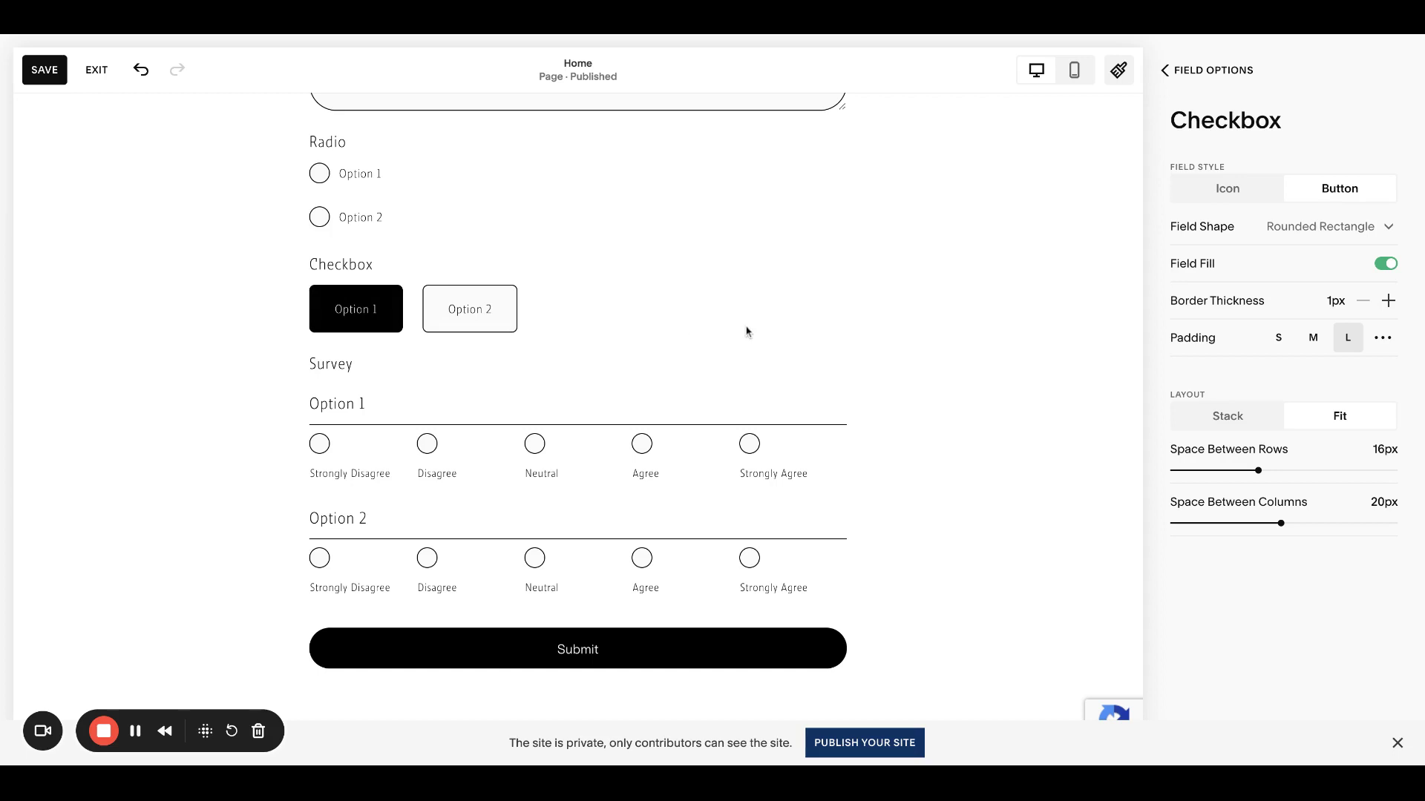
{"action": "left_click", "coordinate": [1235, 194]}
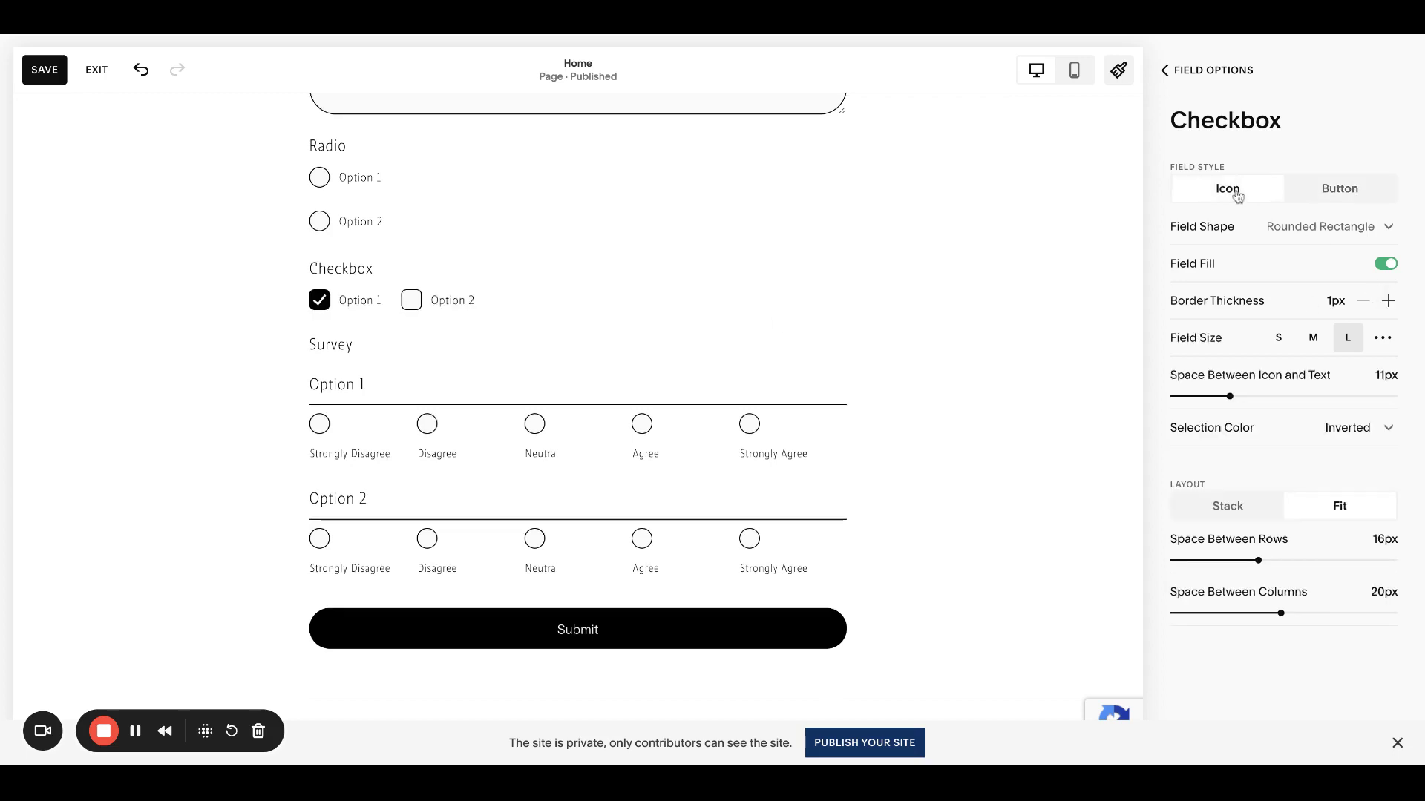
{"action": "left_click", "coordinate": [1200, 72]}
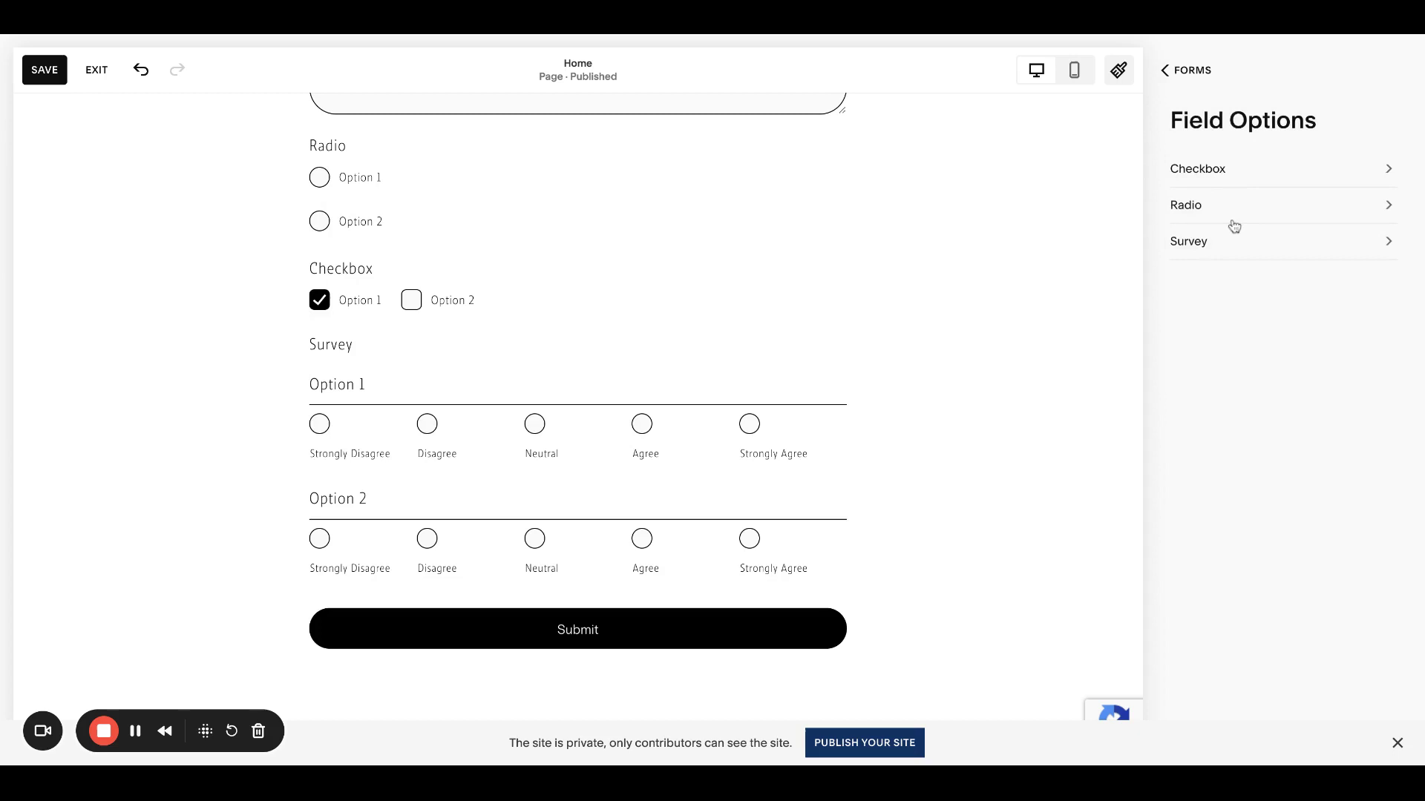
Set the radio selection colour to Inverted and the radio layout to Fit
{"action": "left_click", "coordinate": [1232, 219]}
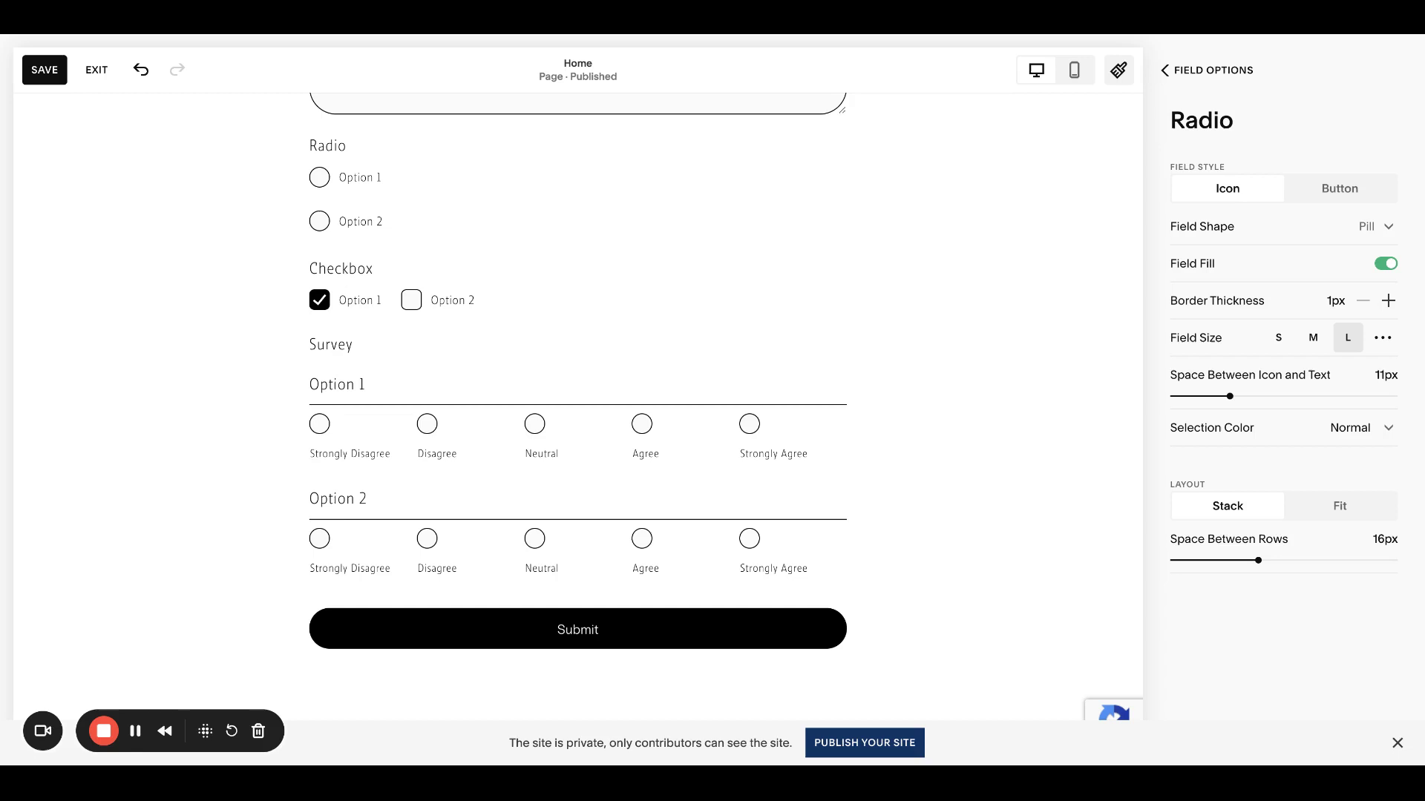
{"action": "left_click", "coordinate": [1333, 434]}
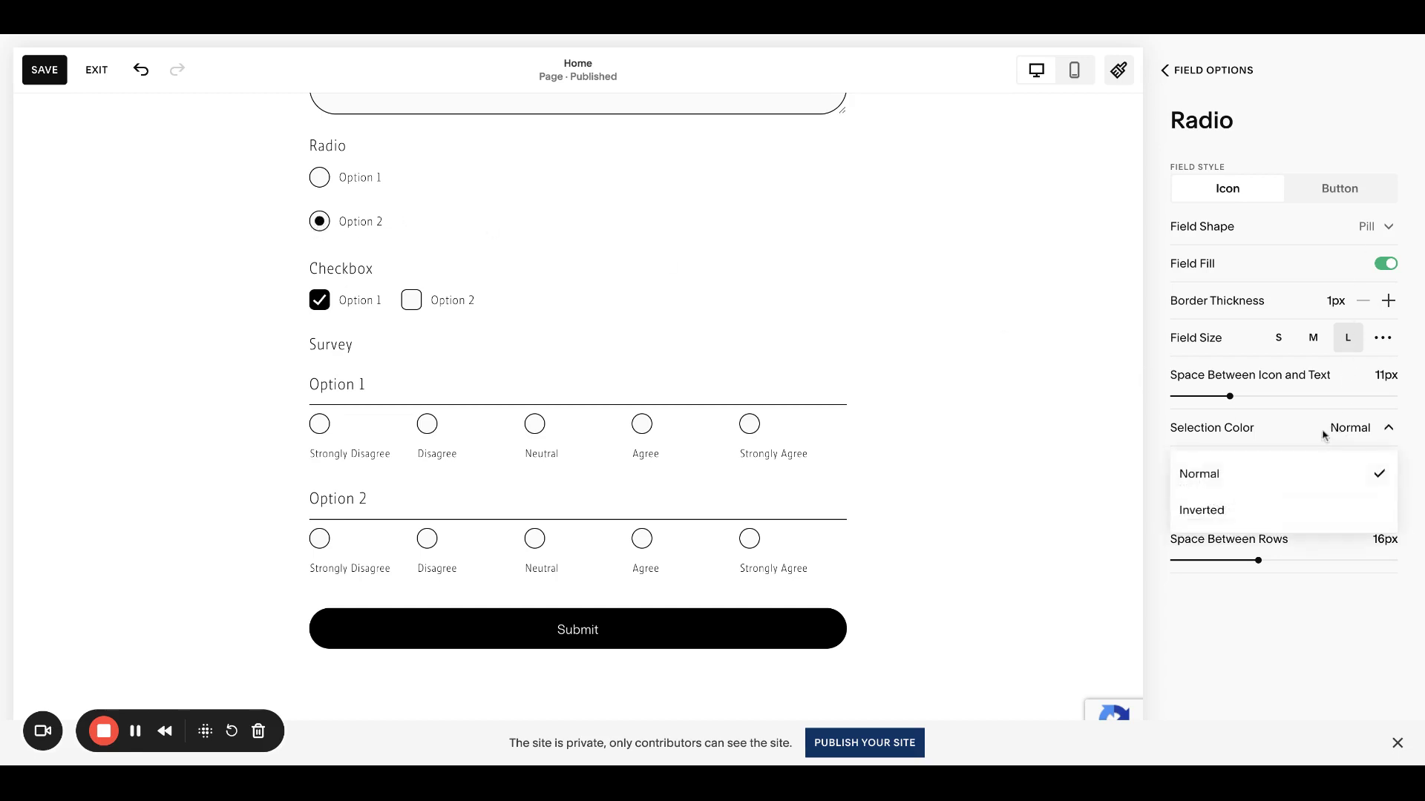
{"action": "left_click", "coordinate": [1294, 468]}
{"action": "left_click", "coordinate": [1334, 437]}
{"action": "left_click", "coordinate": [1278, 505]}
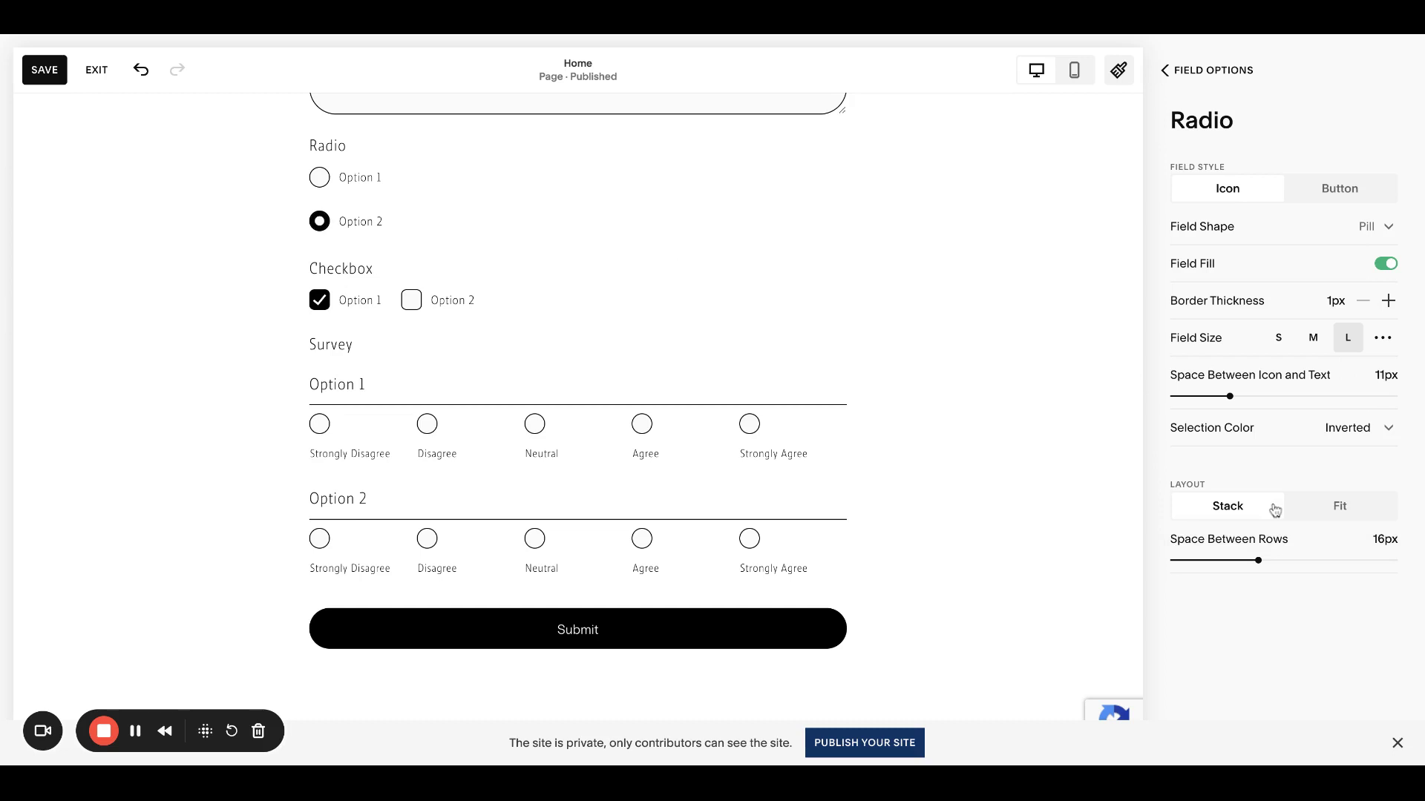
{"action": "left_click", "coordinate": [1328, 519]}
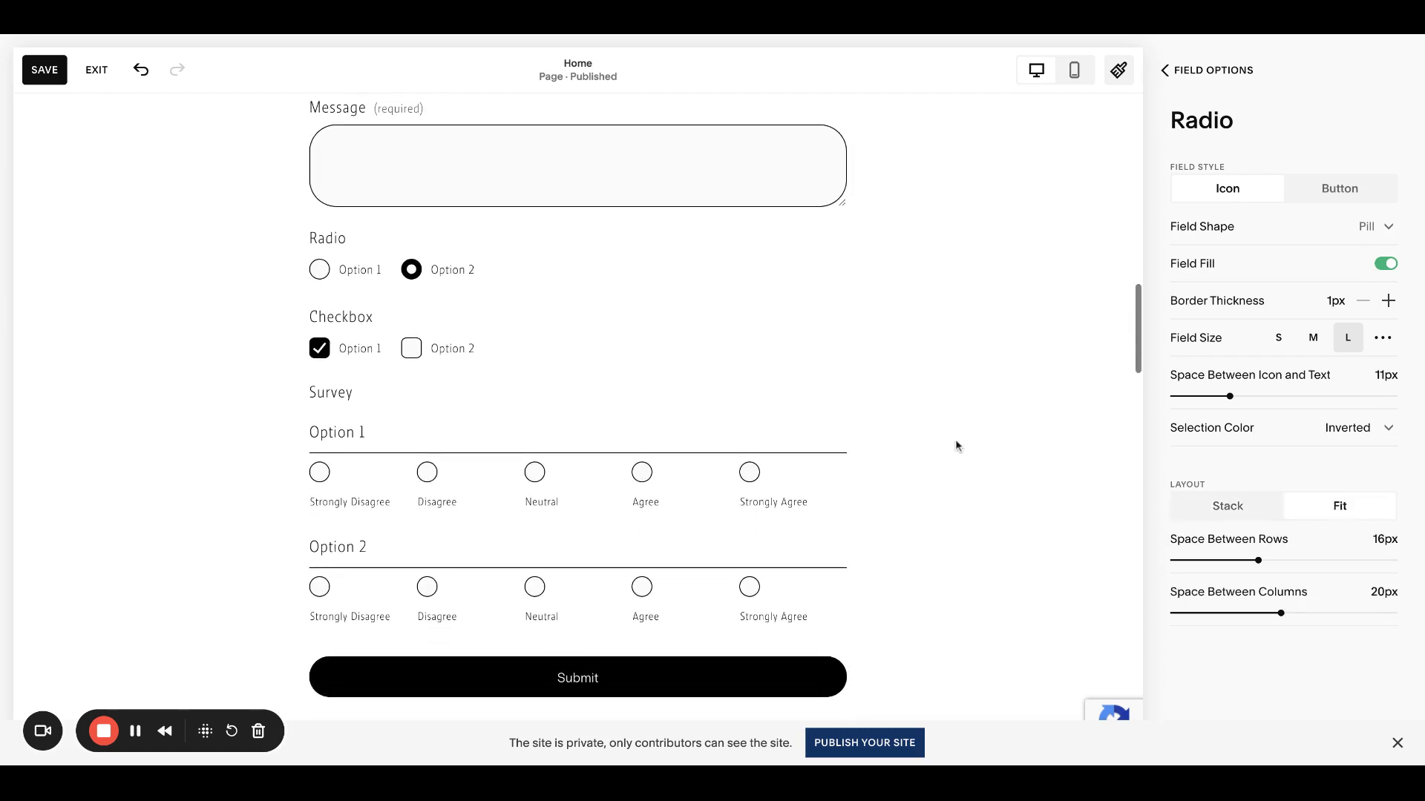
Preview radios as buttons, revert to icons, and review the Survey settings
{"action": "left_click", "coordinate": [1336, 188]}
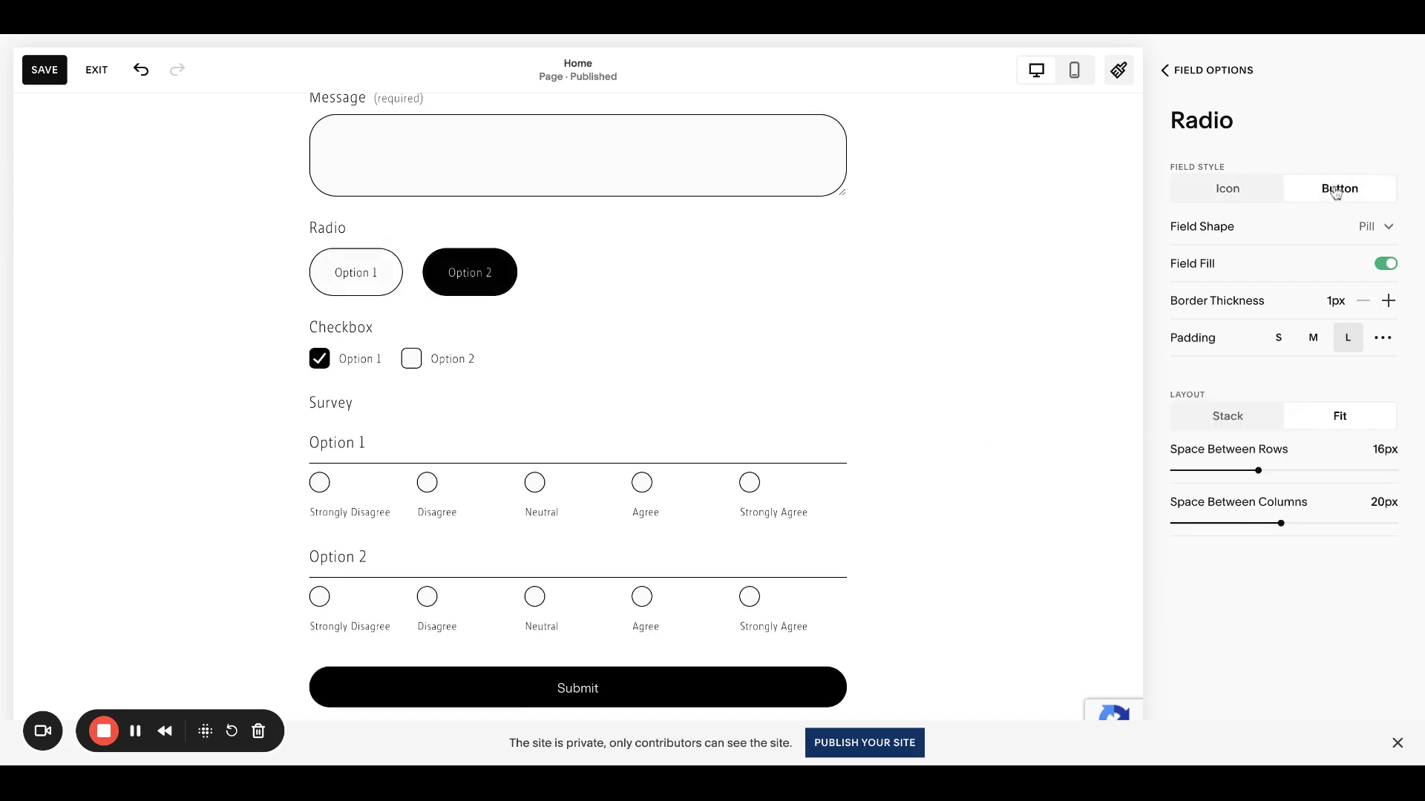
{"action": "left_click", "coordinate": [1246, 203]}
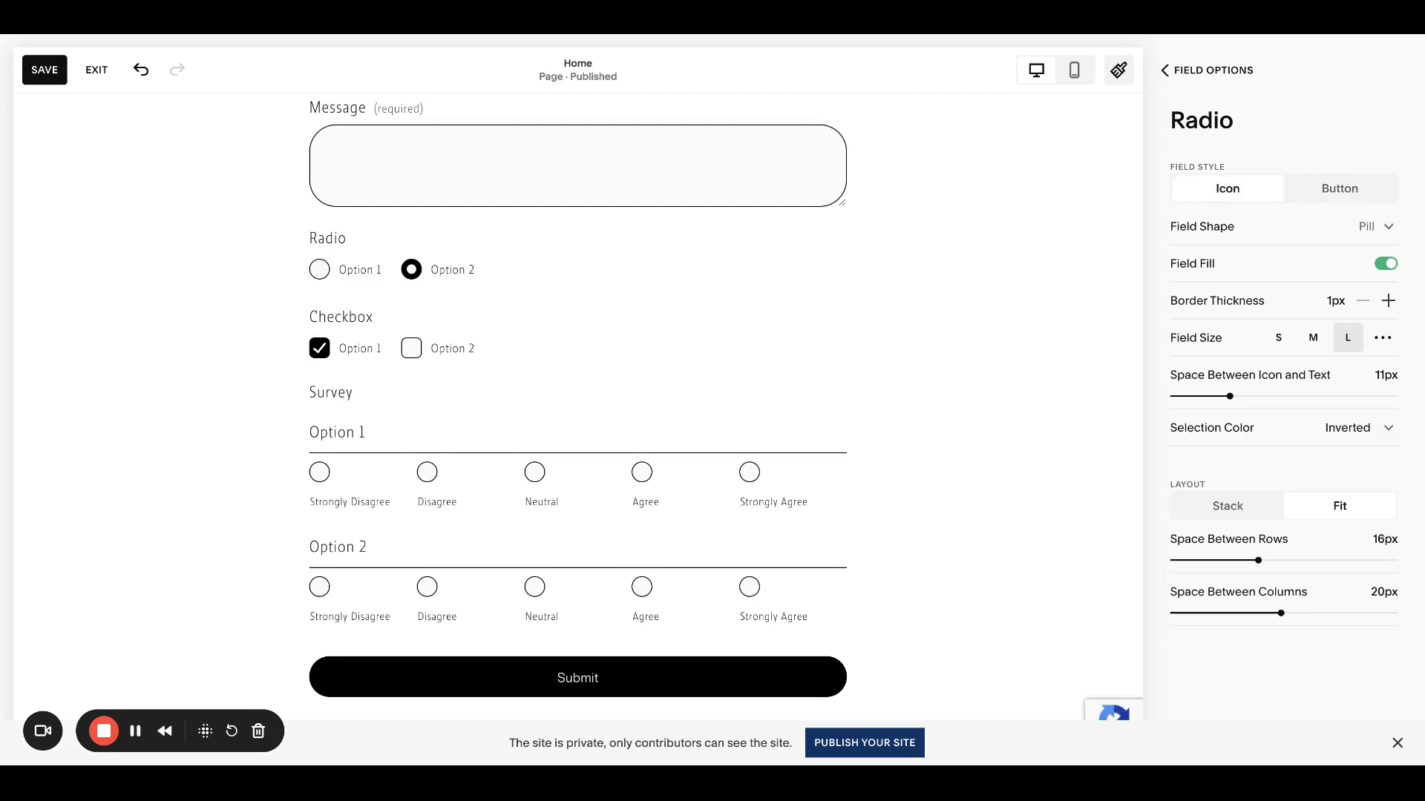
{"action": "left_click", "coordinate": [1202, 71]}
{"action": "left_click", "coordinate": [1205, 243]}
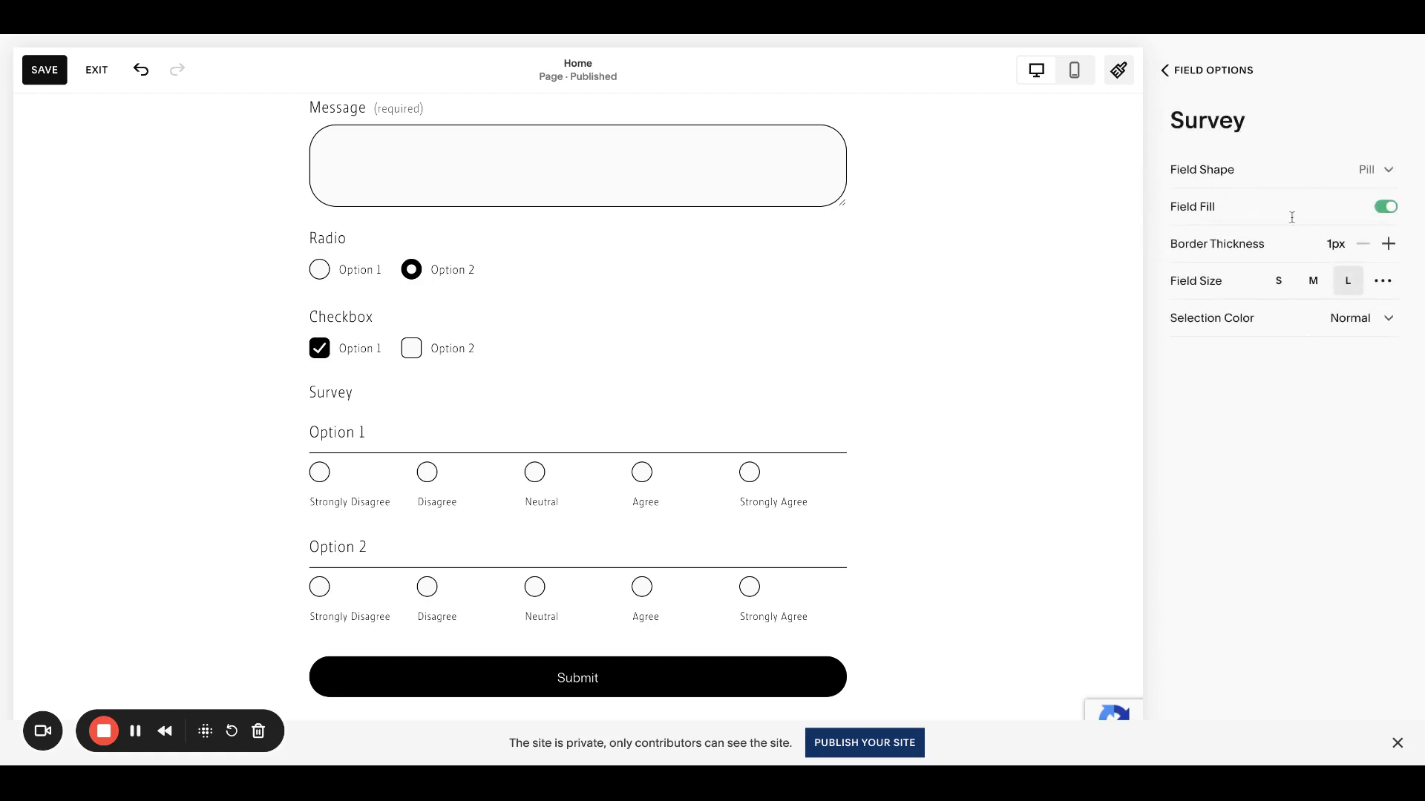
{"action": "left_click", "coordinate": [1196, 74]}
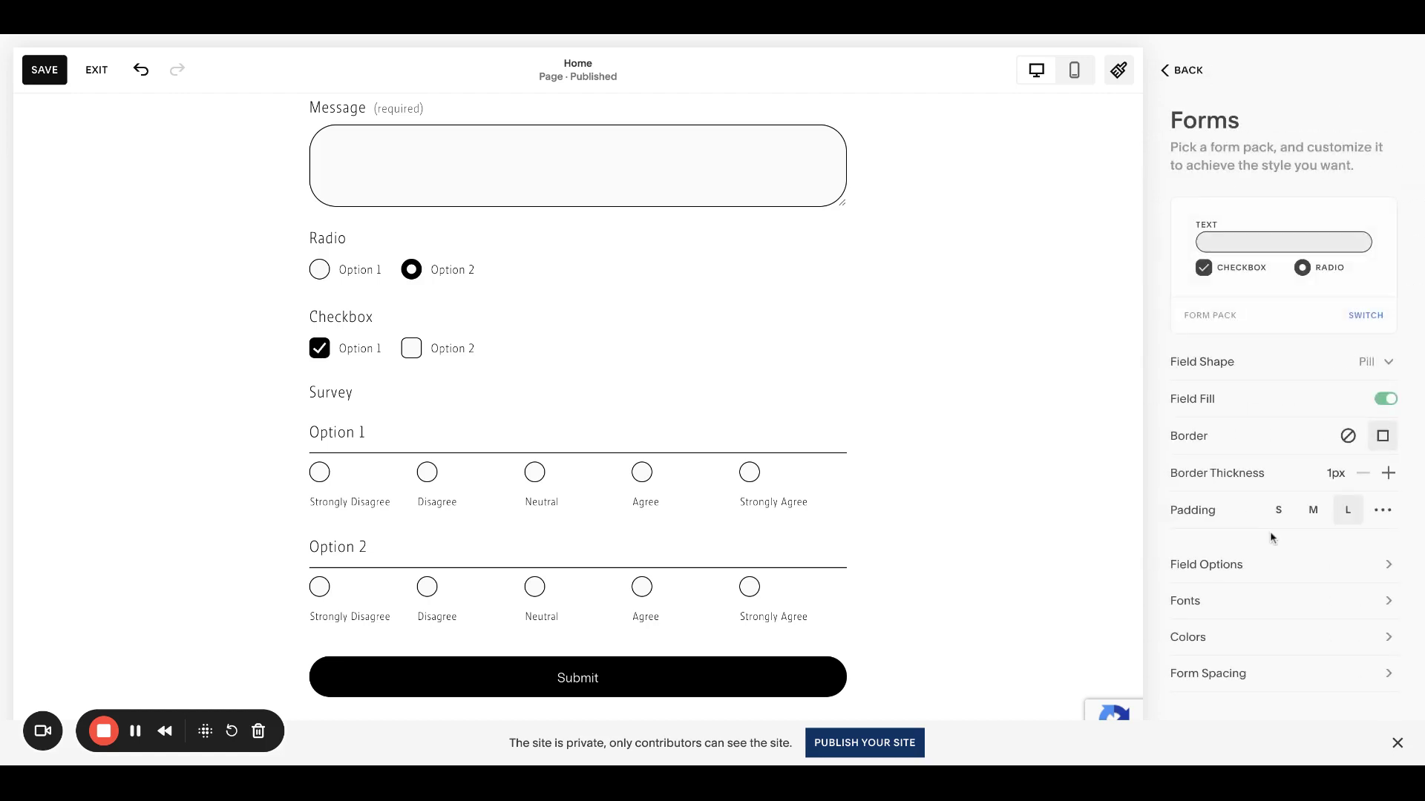
Set the form field Title font to a Custom style with weight 500
{"action": "left_click", "coordinate": [1256, 602]}
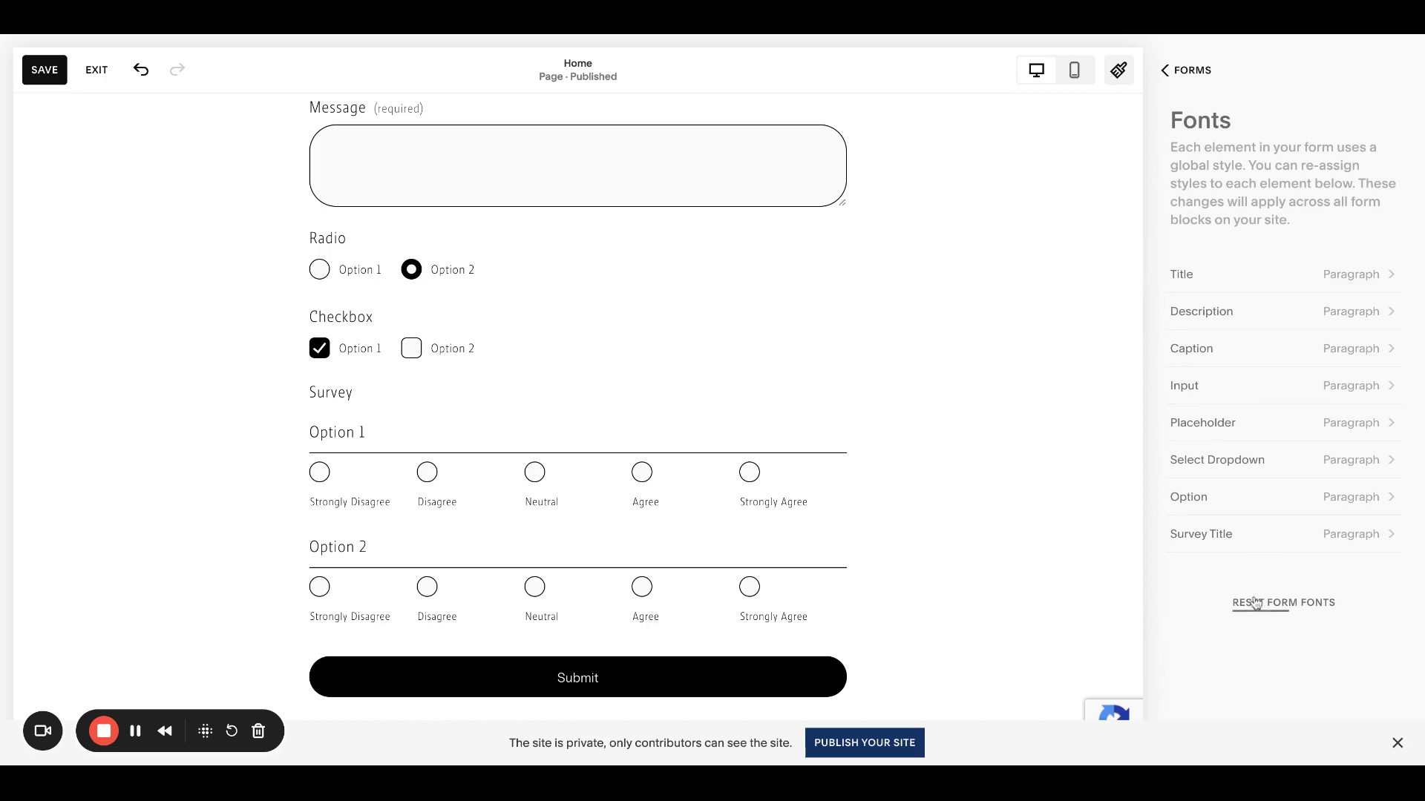
{"action": "scroll", "coordinate": [1009, 424], "scroll_direction": "up", "scroll_amount": 5}
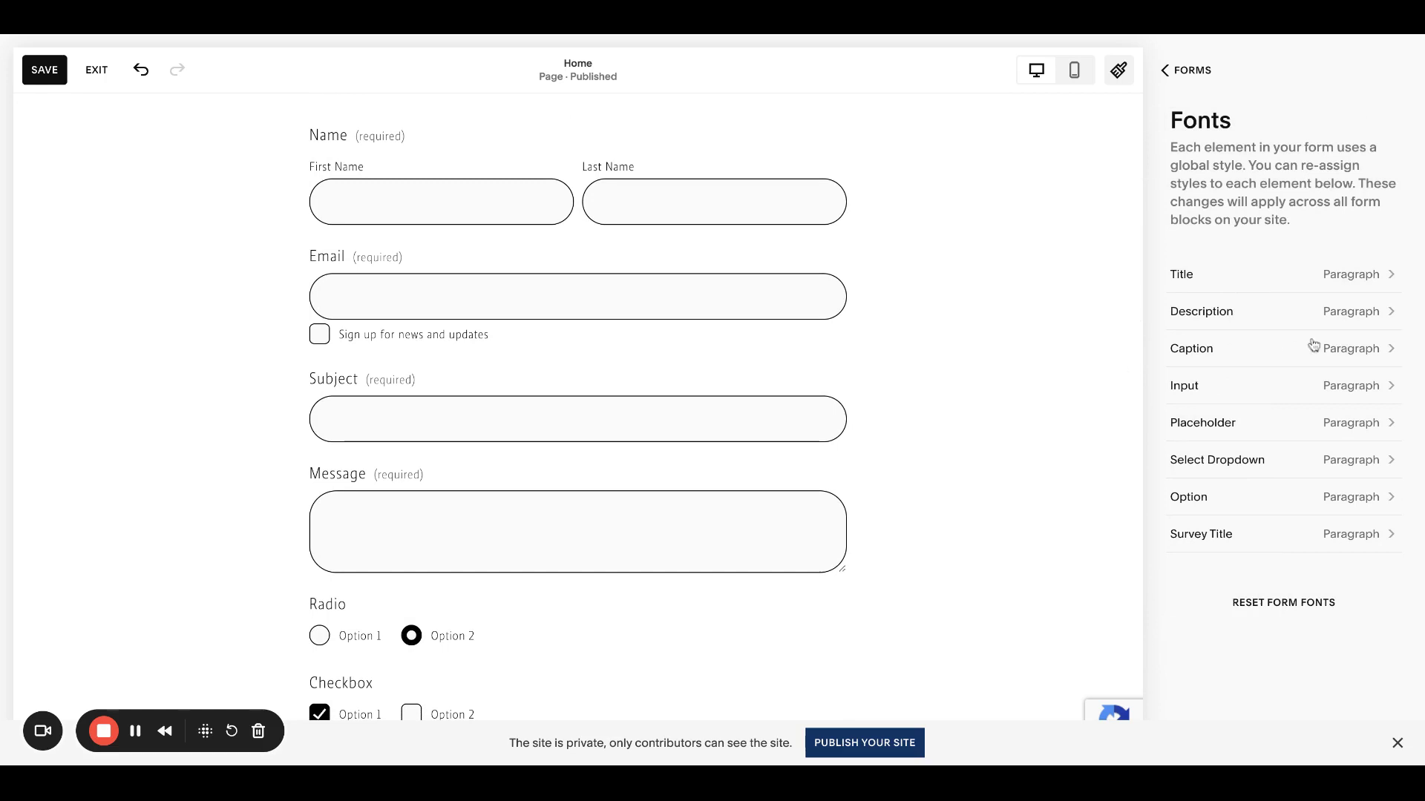
{"action": "left_click", "coordinate": [1291, 285]}
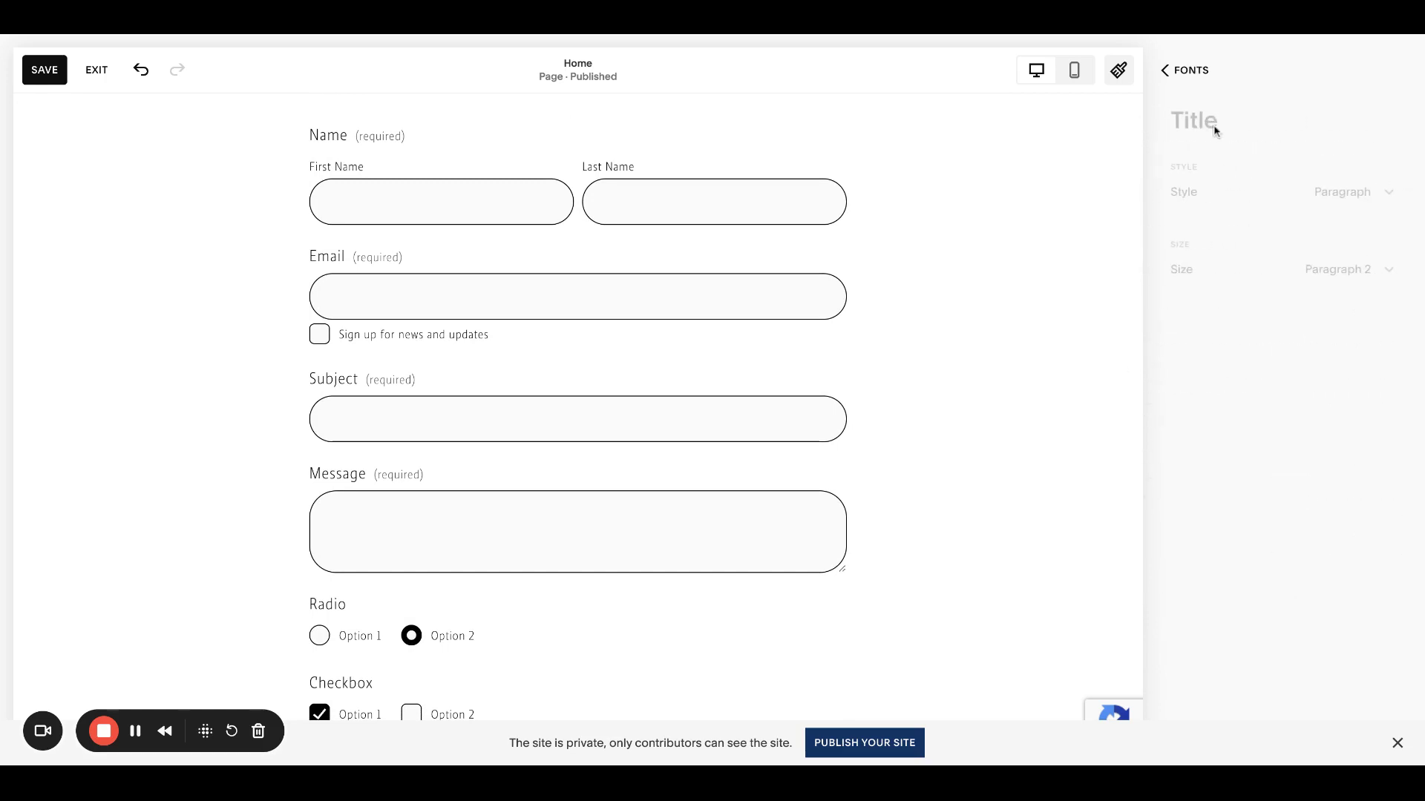
{"action": "left_click", "coordinate": [1191, 69]}
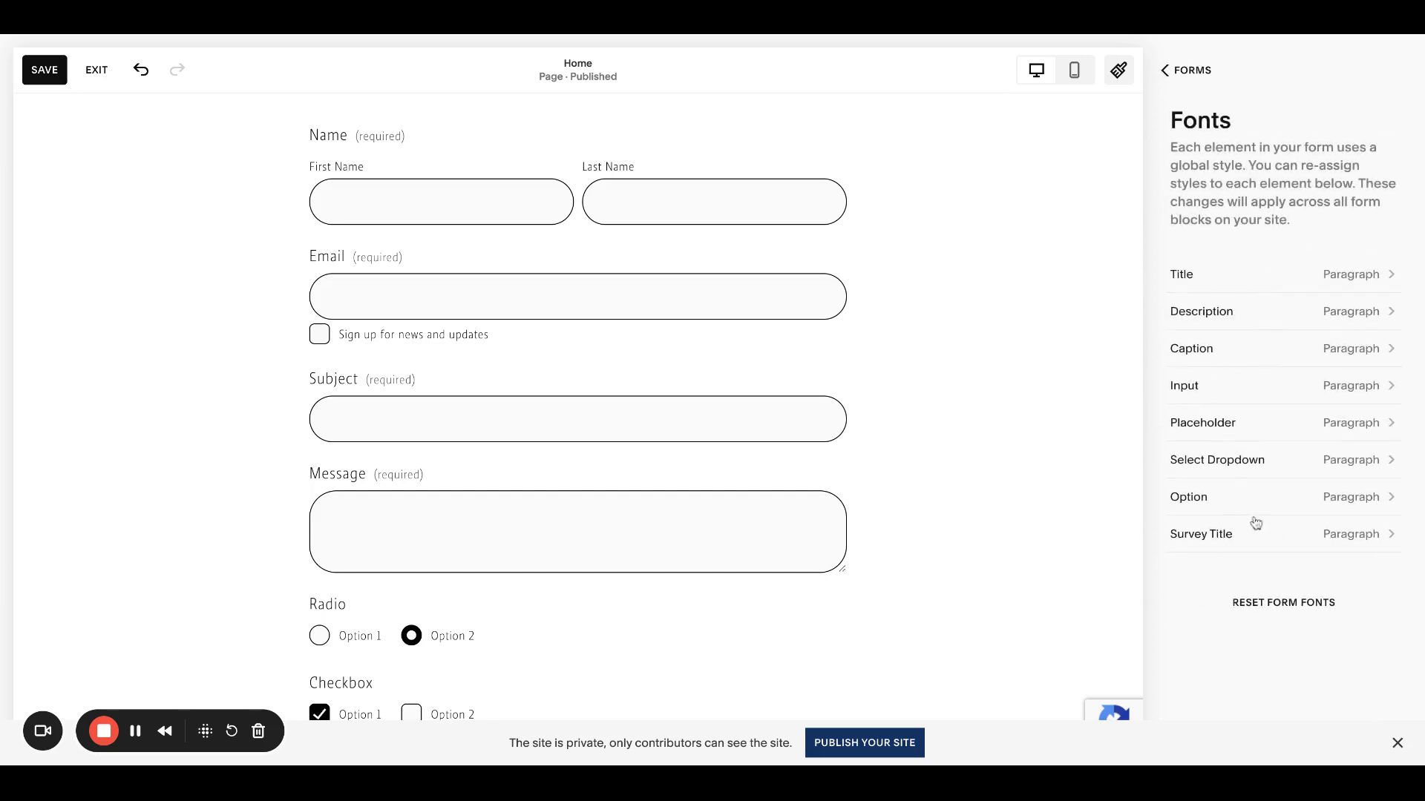
{"action": "scroll", "coordinate": [986, 417], "scroll_direction": "down", "scroll_amount": 5}
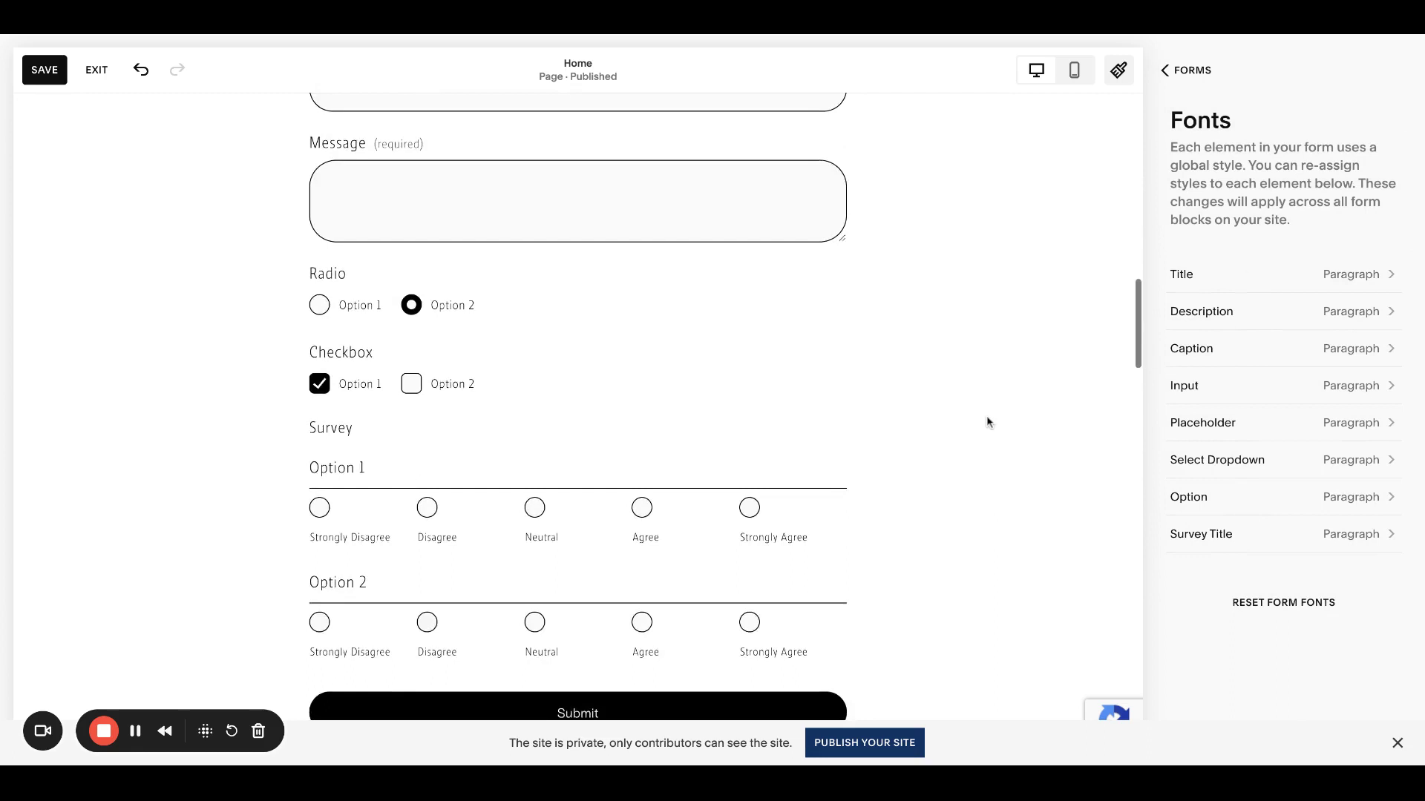
{"action": "scroll", "coordinate": [987, 419], "scroll_direction": "up", "scroll_amount": 5}
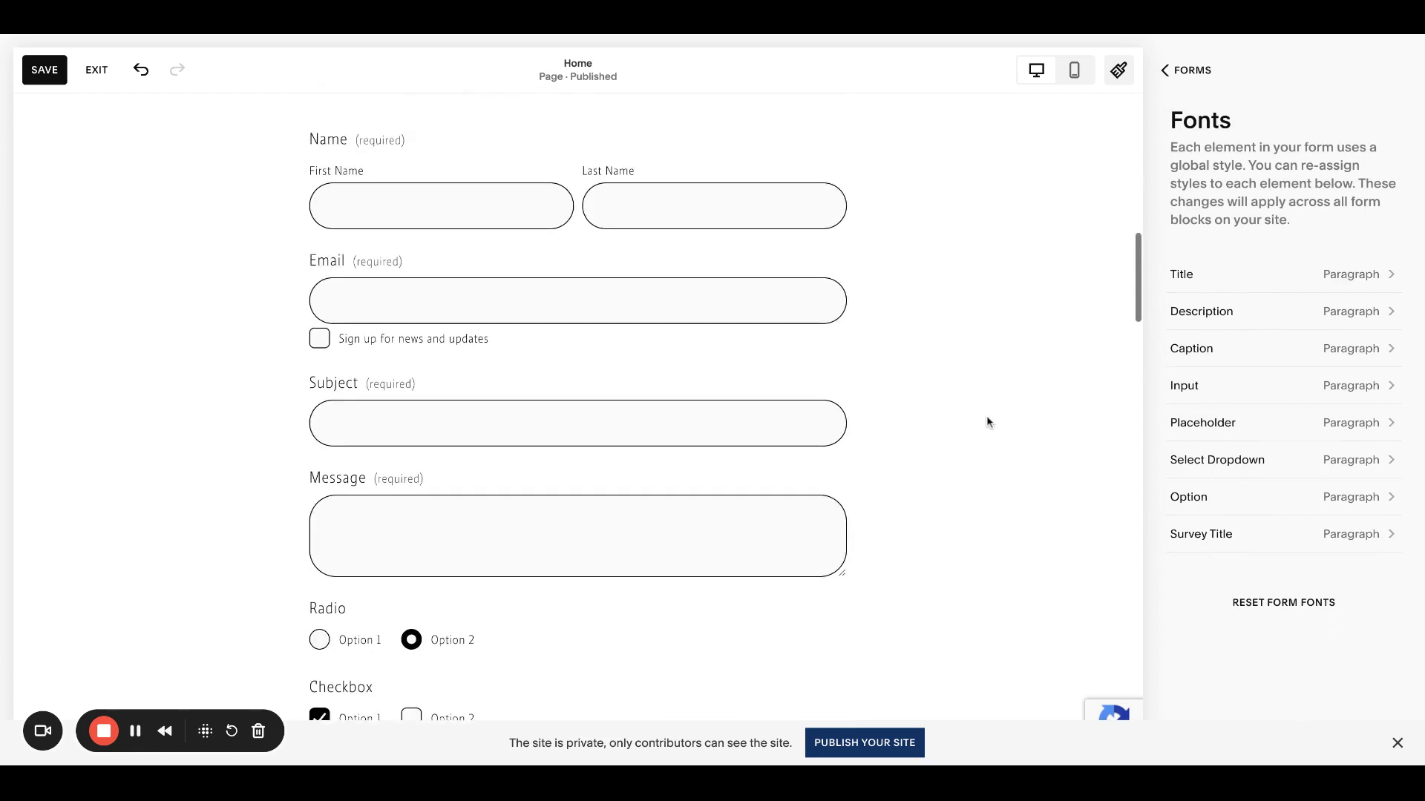
{"action": "left_click", "coordinate": [1274, 278]}
{"action": "left_click", "coordinate": [1304, 203]}
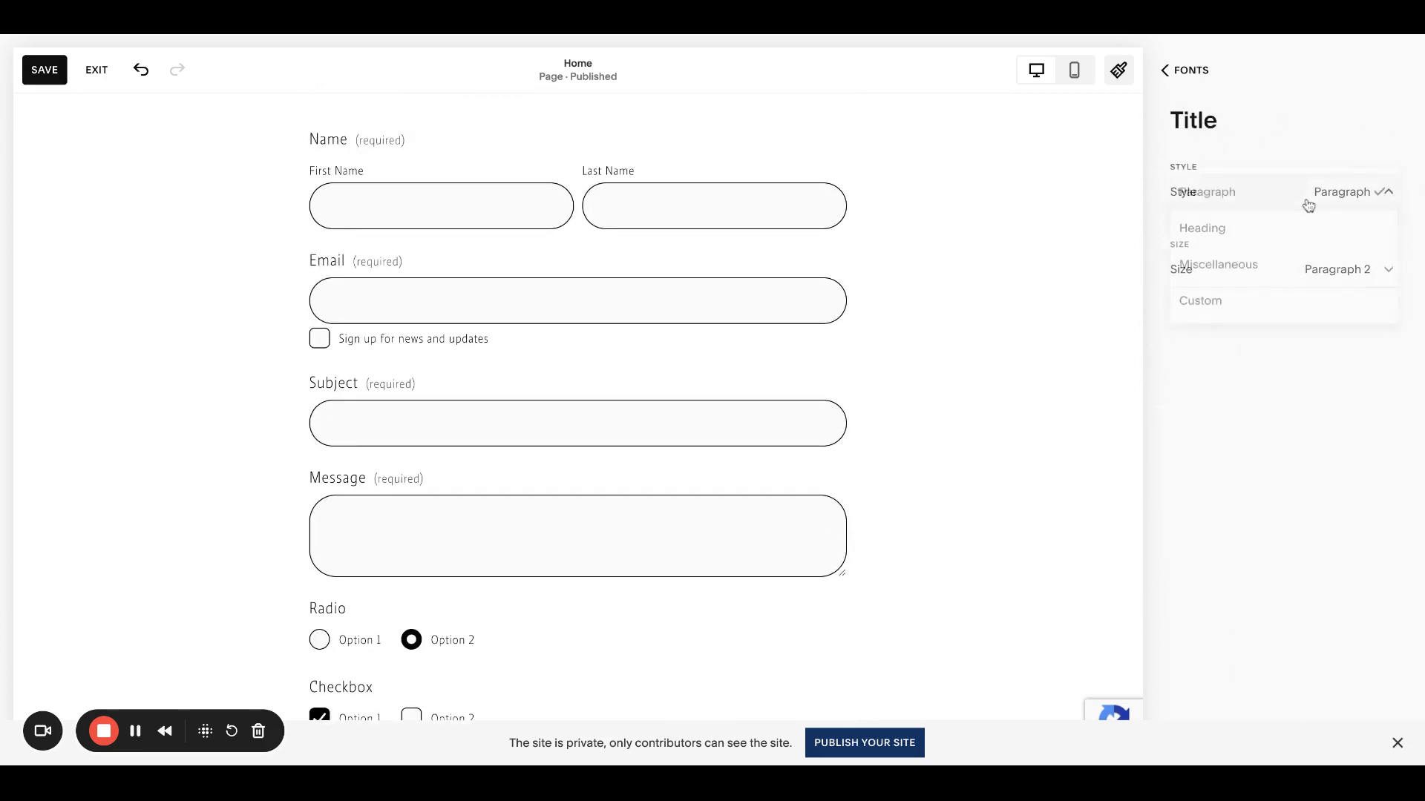
{"action": "left_click", "coordinate": [1262, 301]}
{"action": "left_click", "coordinate": [1337, 268]}
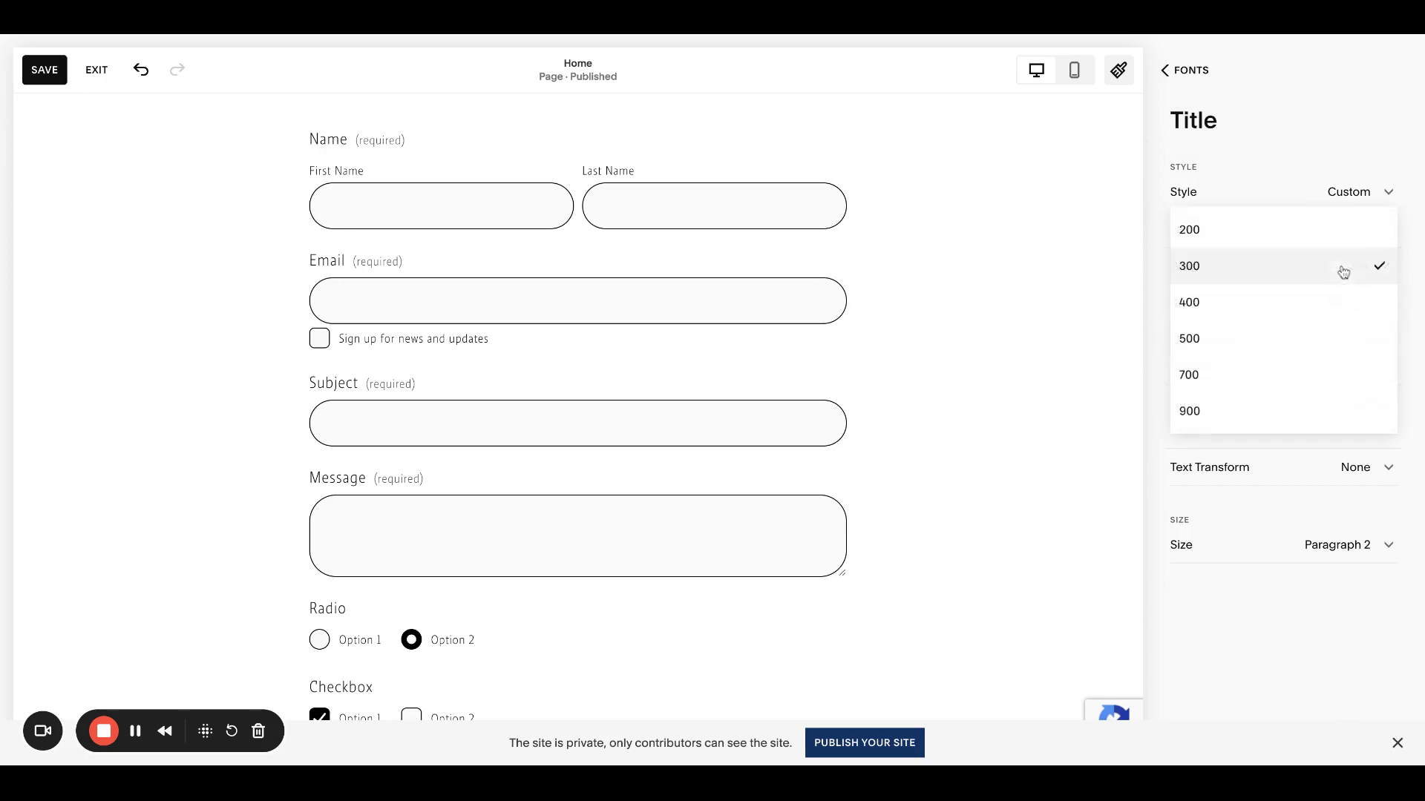
{"action": "left_click", "coordinate": [1282, 335]}
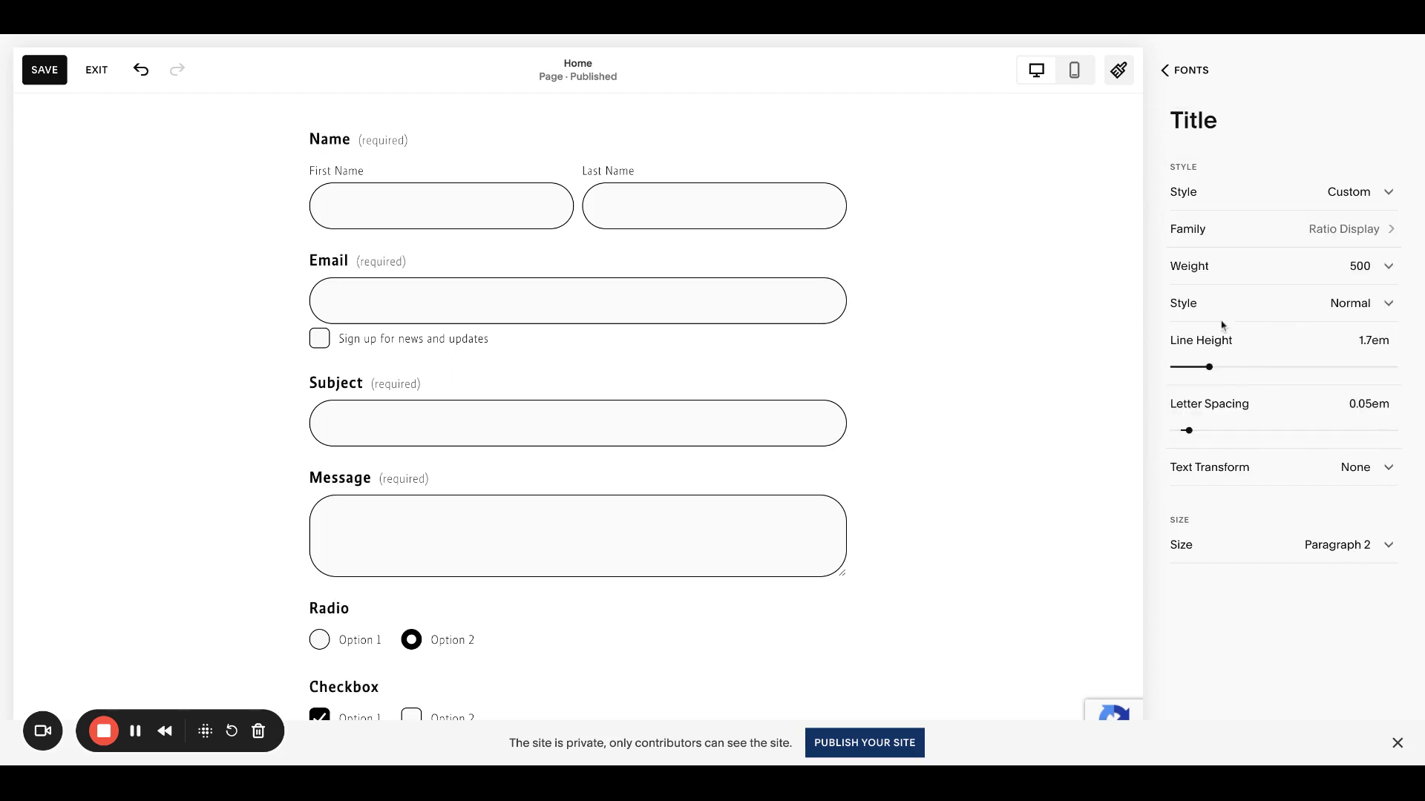
Return to the main Forms panel and open the form Colors settings
{"action": "left_click", "coordinate": [1196, 71]}
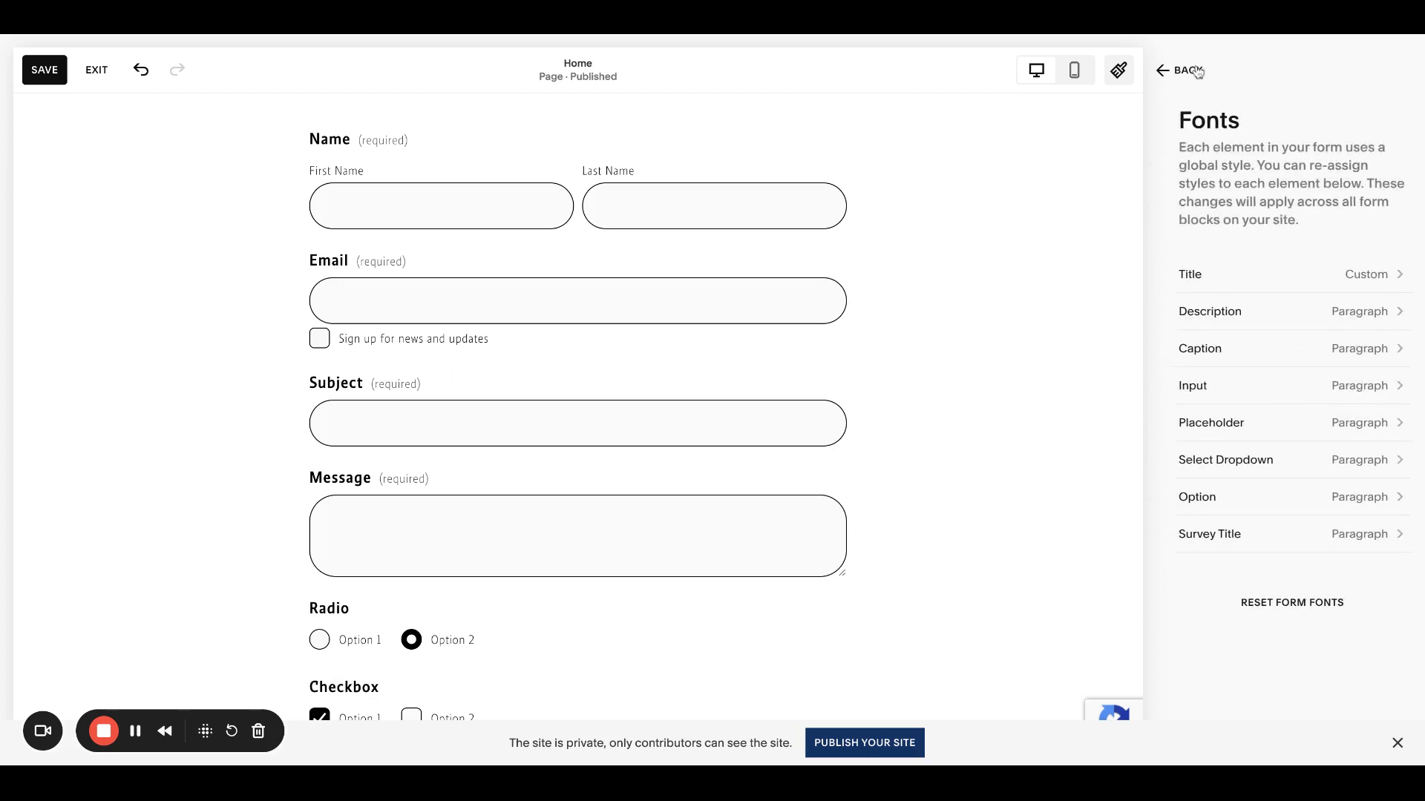
{"action": "left_click", "coordinate": [1196, 70]}
{"action": "left_click", "coordinate": [1262, 650]}
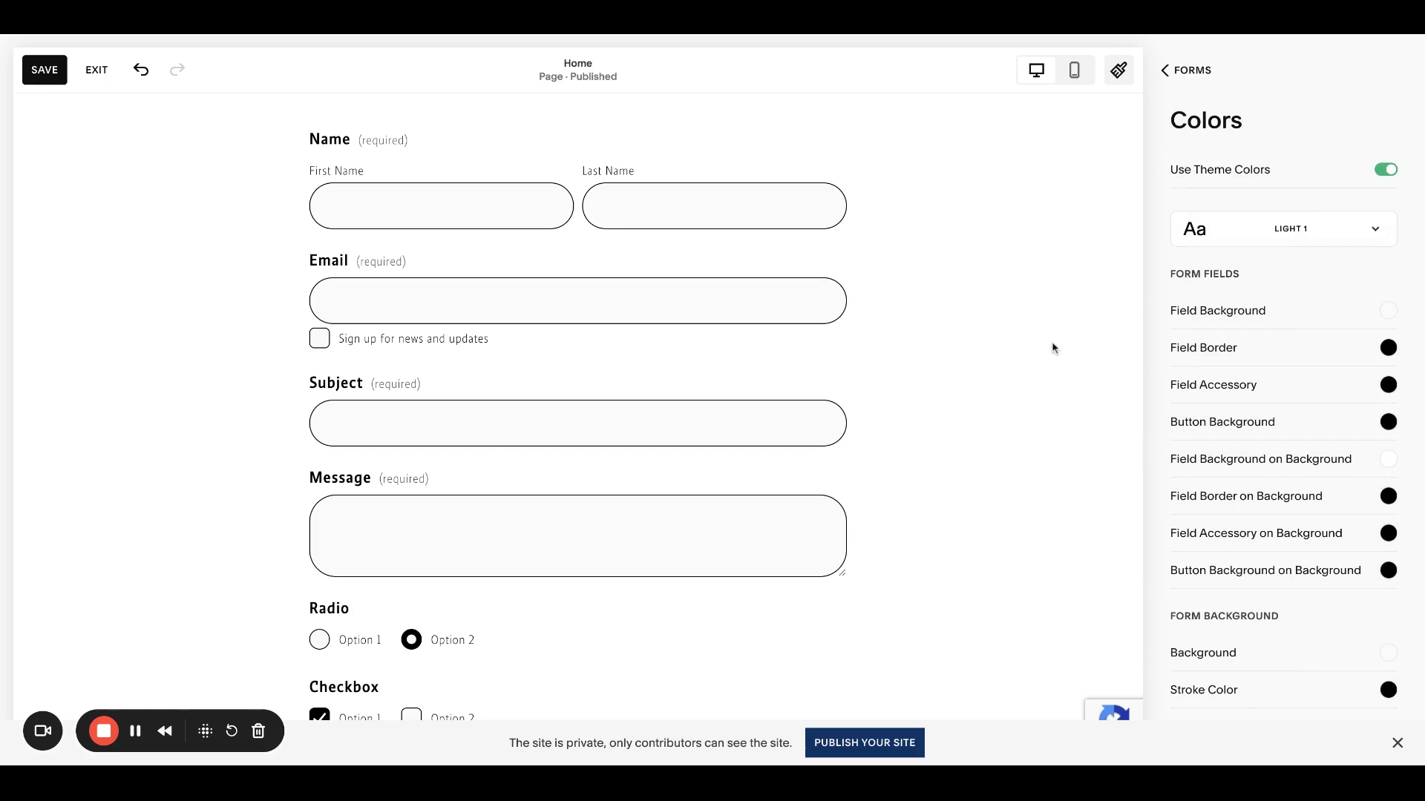
Set the field background to a custom pale cyan, #F2FFFE
{"action": "left_click", "coordinate": [1386, 170]}
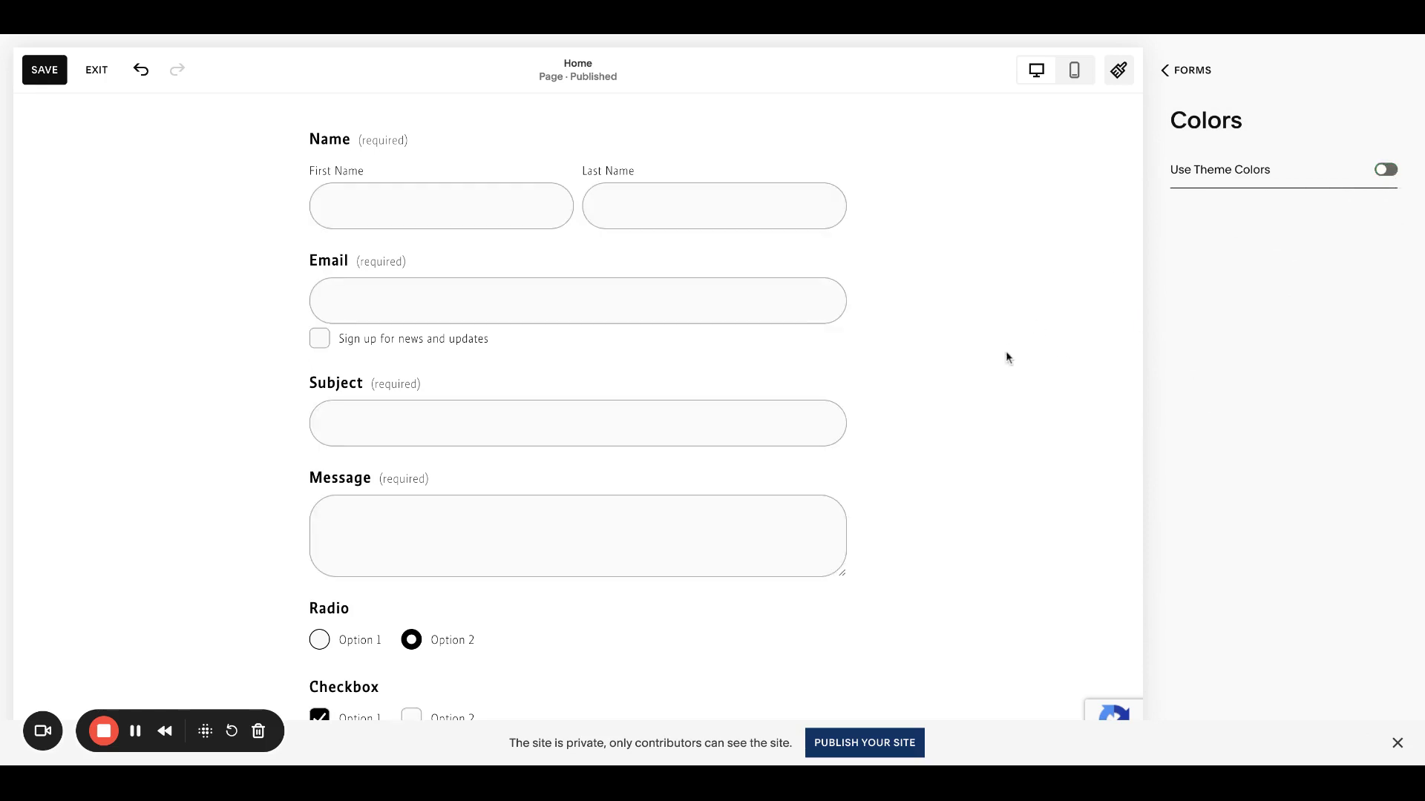
{"action": "scroll", "coordinate": [1007, 357], "scroll_direction": "up", "scroll_amount": 2}
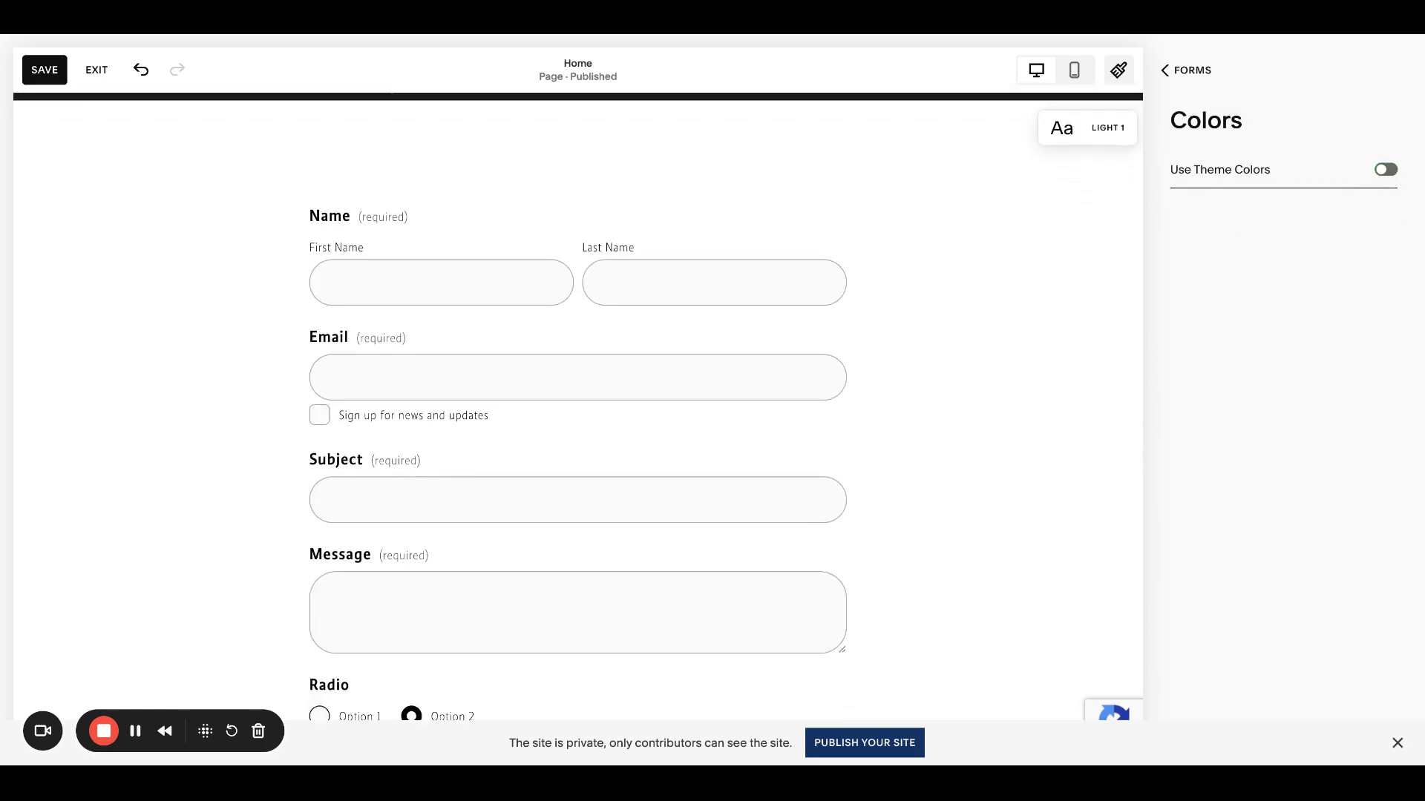
{"action": "left_click", "coordinate": [1387, 172]}
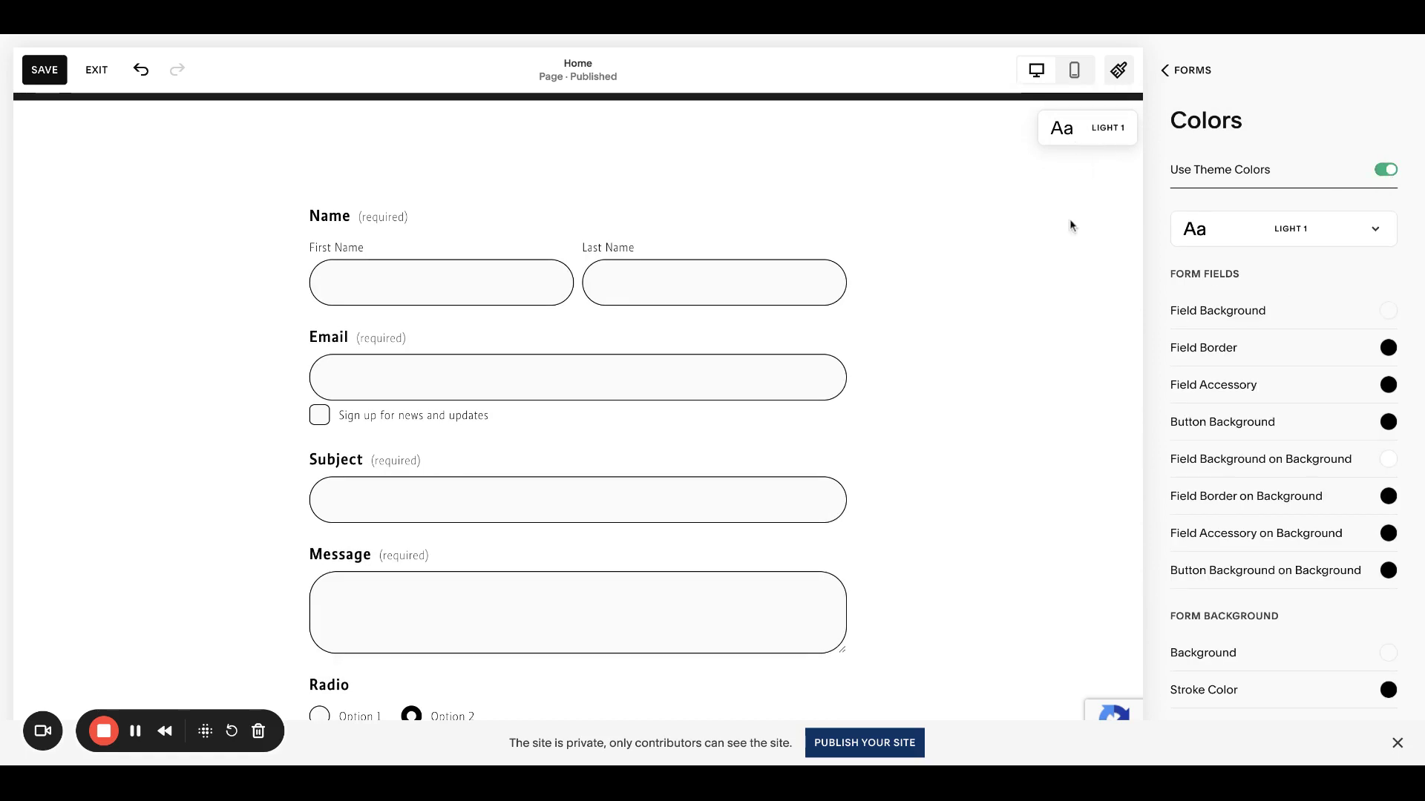
{"action": "scroll", "coordinate": [1070, 225], "scroll_direction": "down", "scroll_amount": 1}
{"action": "scroll", "coordinate": [1272, 312], "scroll_direction": "down", "scroll_amount": 2}
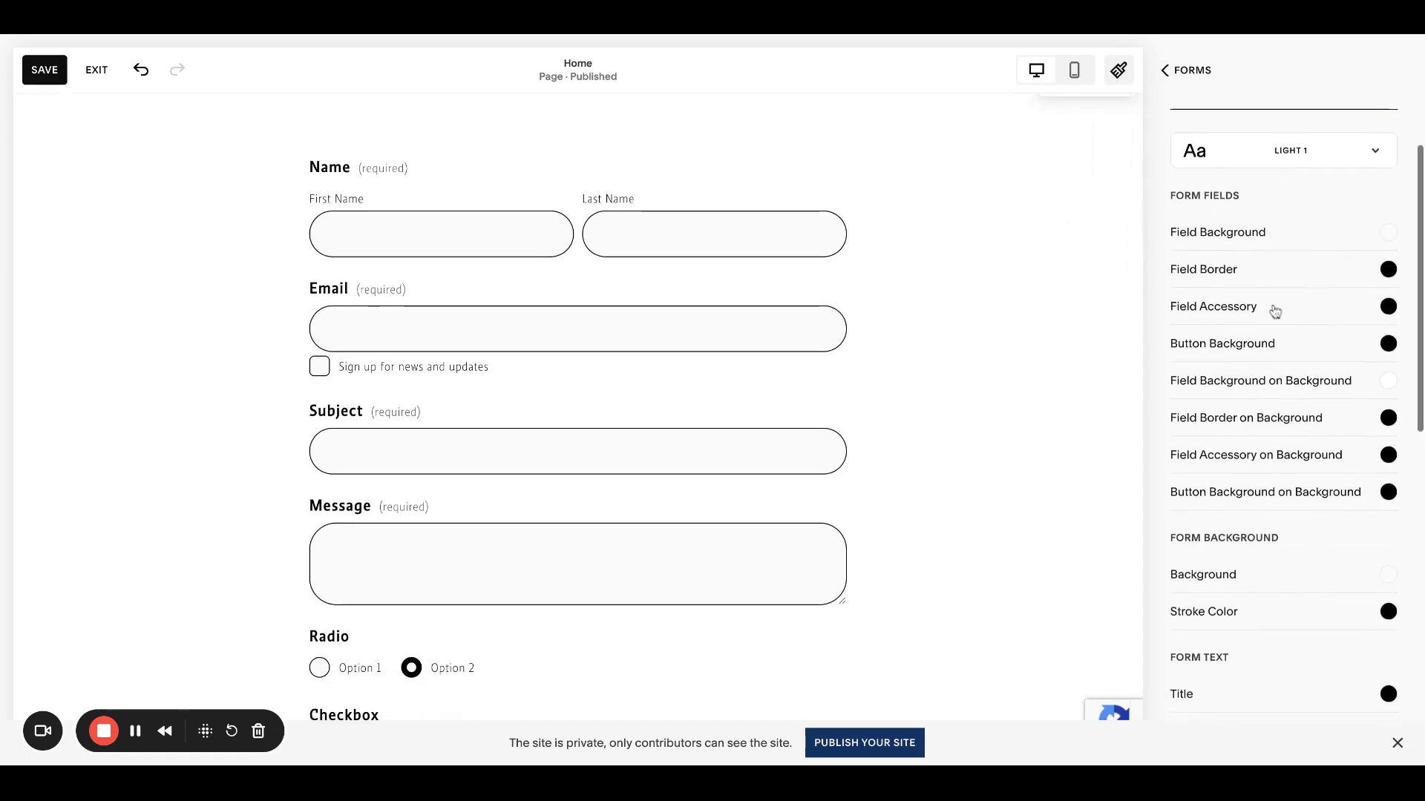
{"action": "left_click", "coordinate": [1379, 223]}
{"action": "left_click", "coordinate": [1350, 152]}
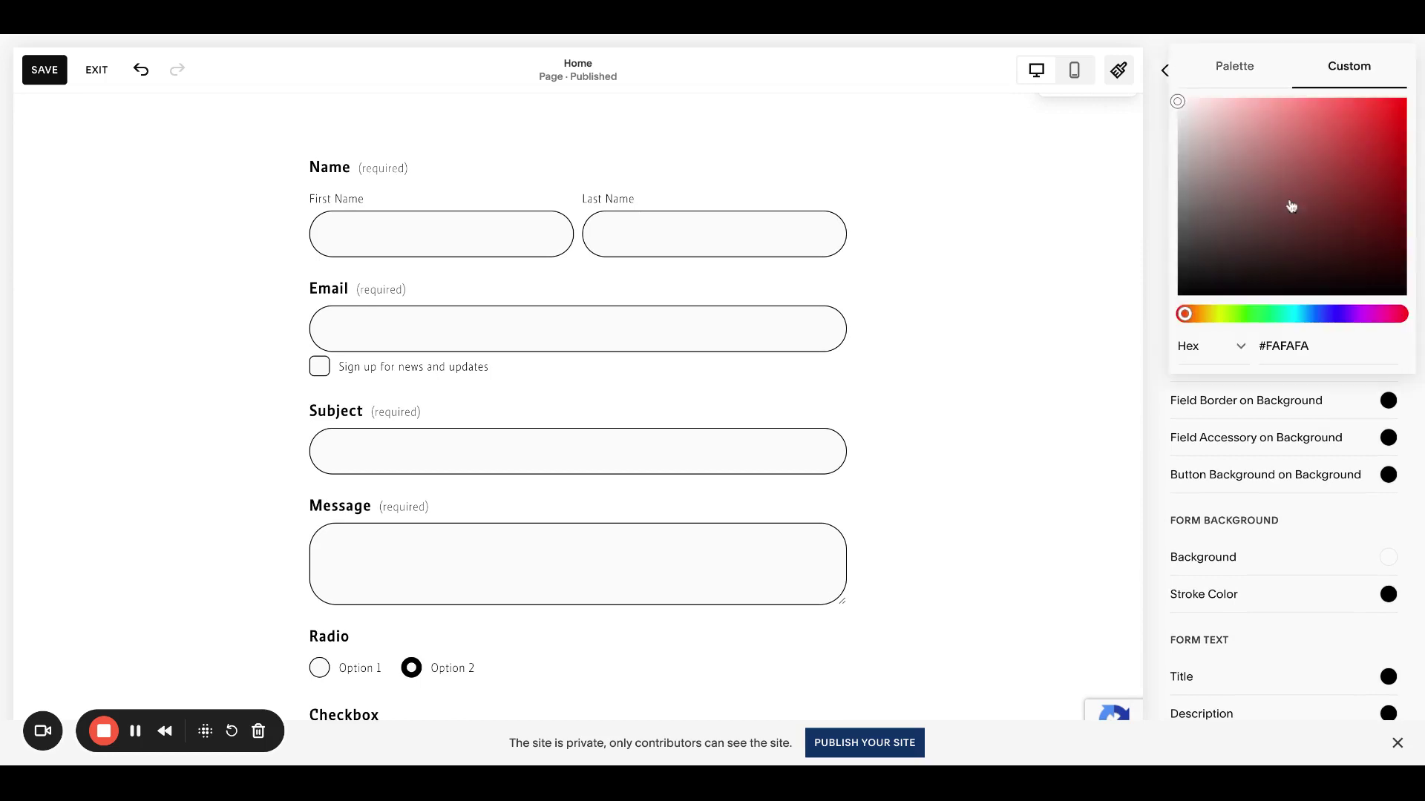
{"action": "left_click", "coordinate": [1292, 314]}
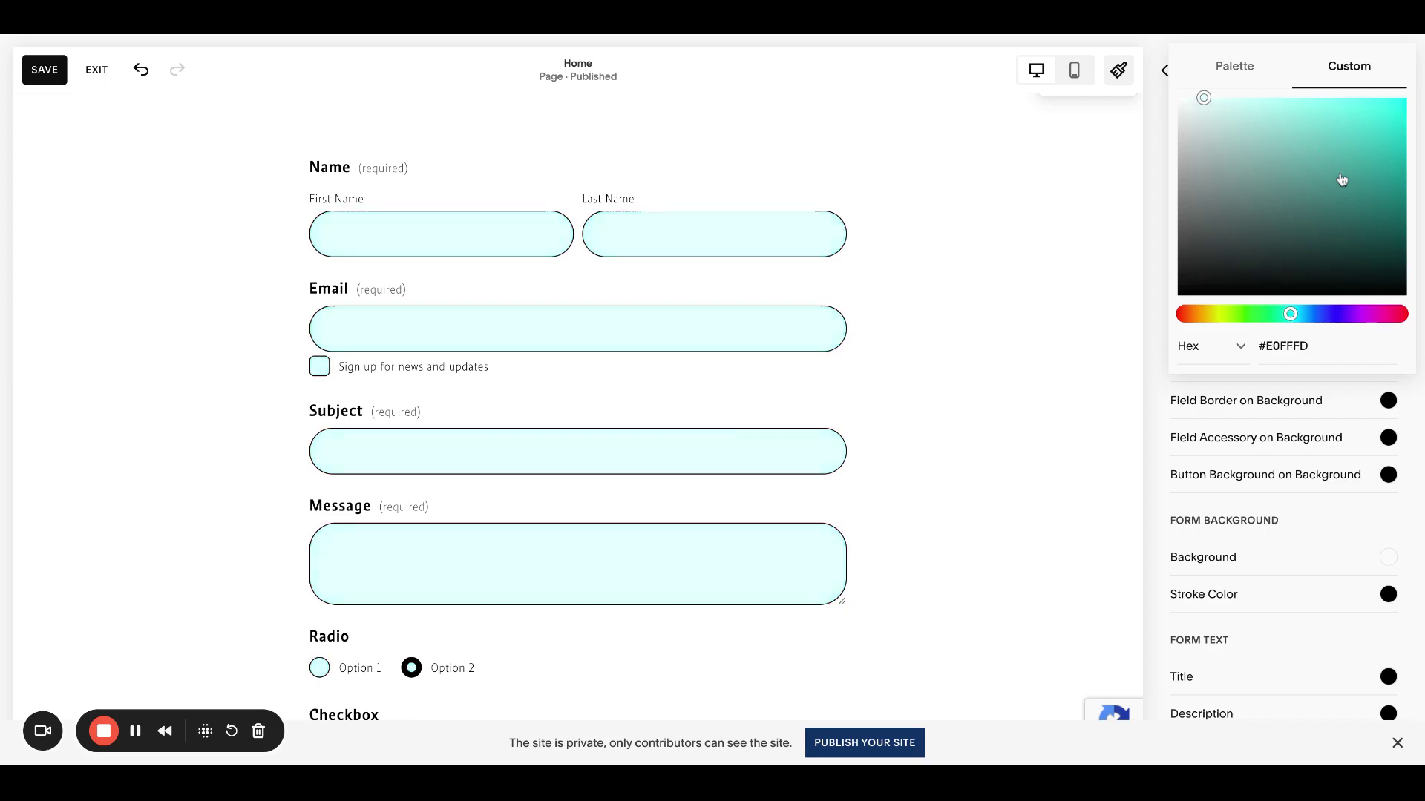
{"action": "left_click_drag", "start_coordinate": [1203, 97], "coordinate": [1188, 98]}
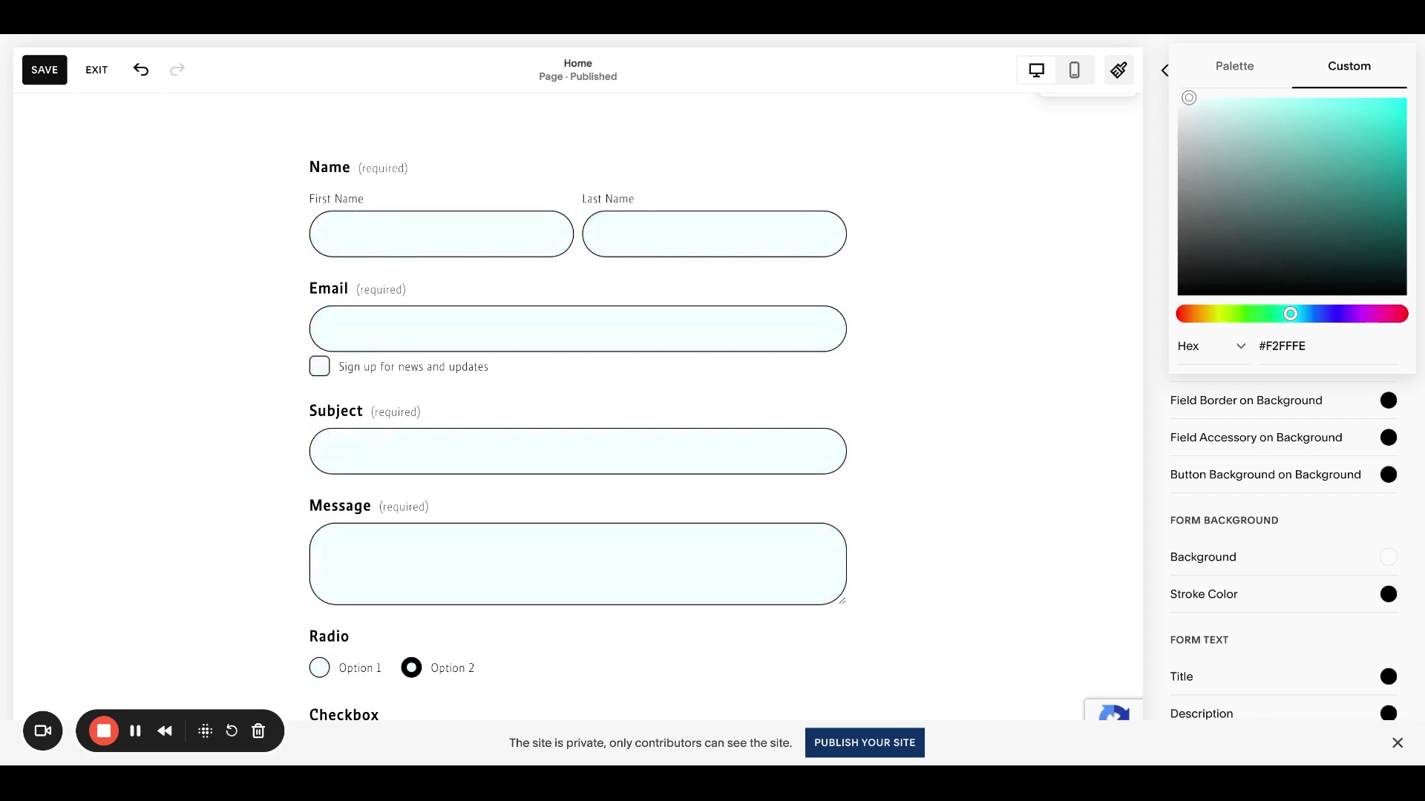
{"action": "left_click", "coordinate": [1165, 384]}
Set the field border colour to custom cyan #2FCFD8
{"action": "left_click", "coordinate": [1378, 260]}
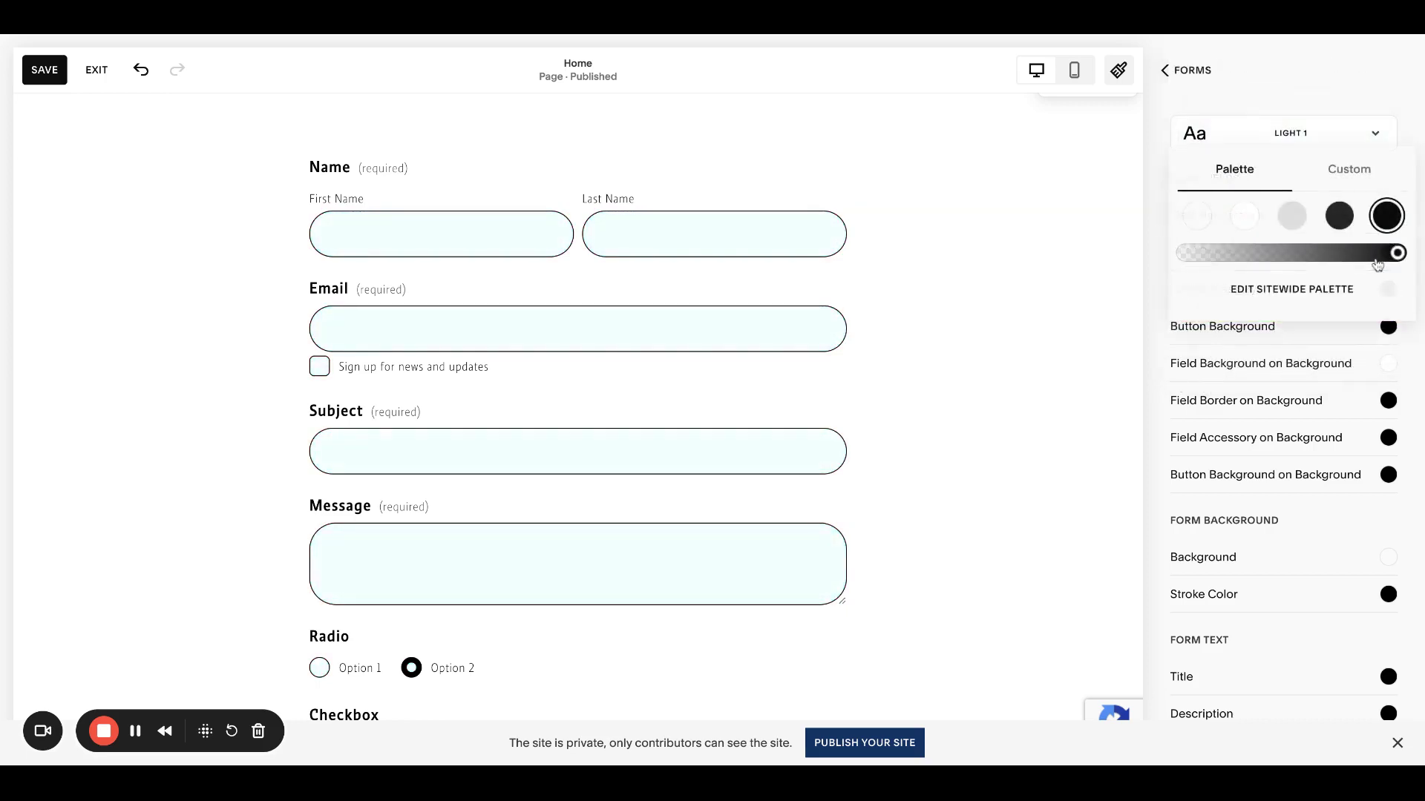
{"action": "left_click", "coordinate": [1349, 190]}
{"action": "left_click", "coordinate": [1295, 339]}
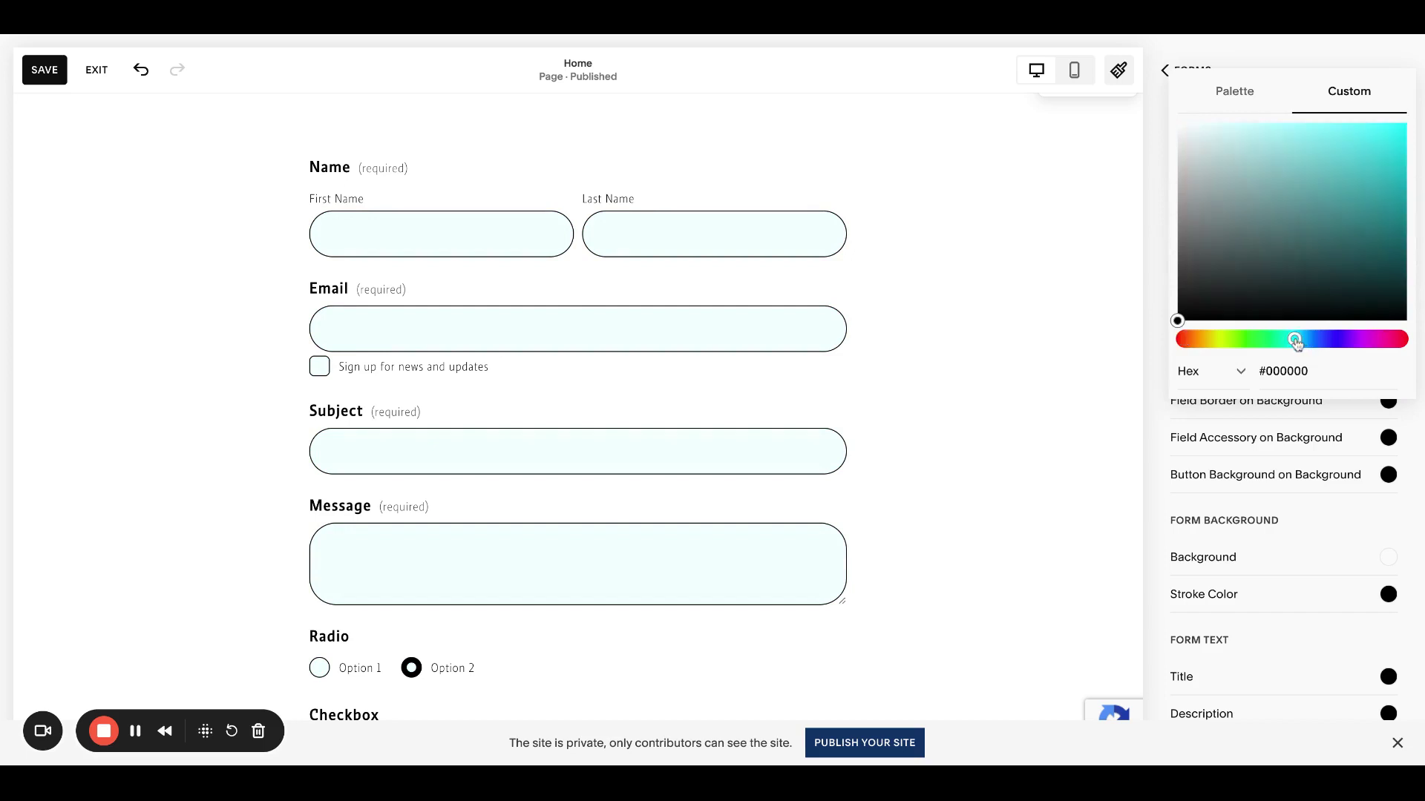
{"action": "left_click", "coordinate": [1357, 155]}
{"action": "left_click", "coordinate": [1162, 272]}
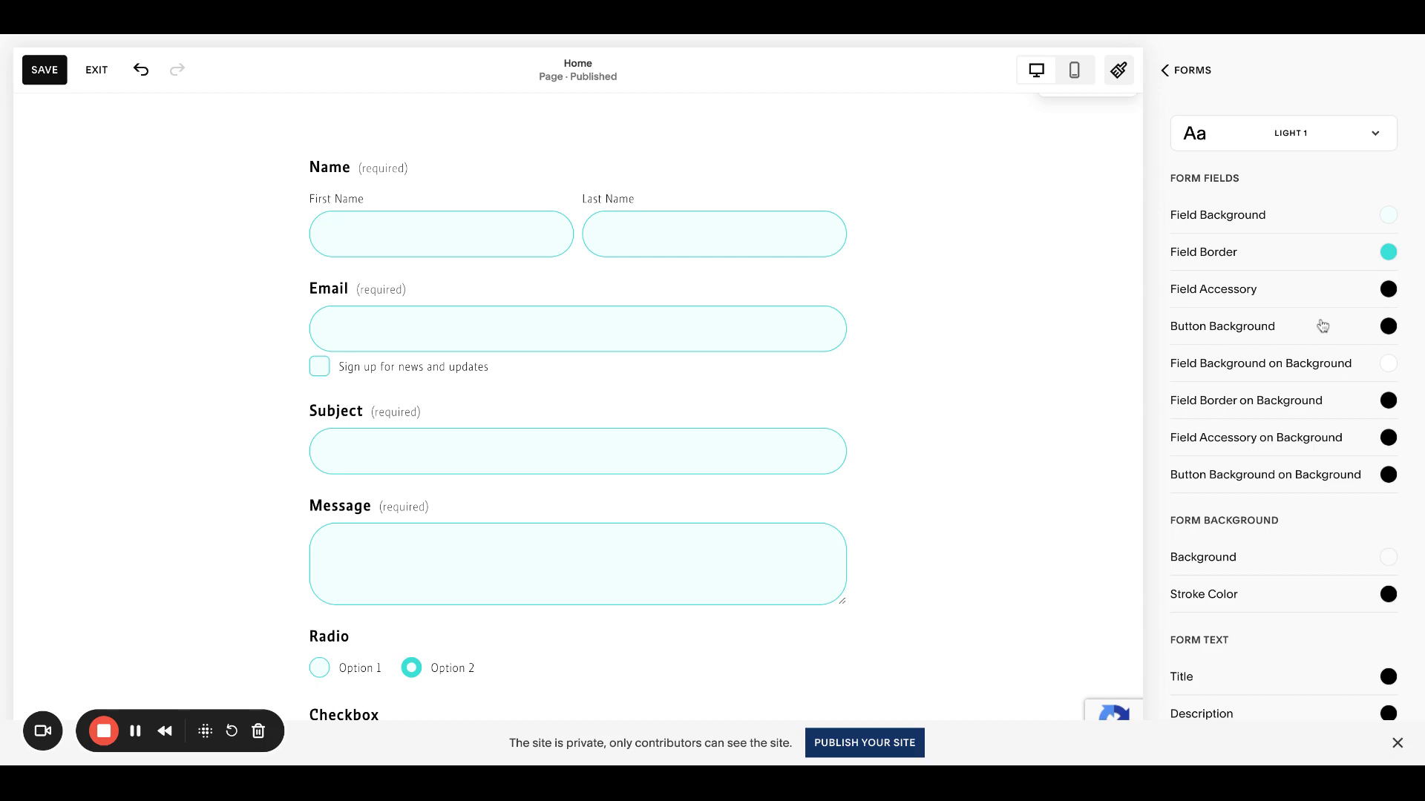
{"action": "scroll", "coordinate": [1110, 376], "scroll_direction": "down", "scroll_amount": 8}
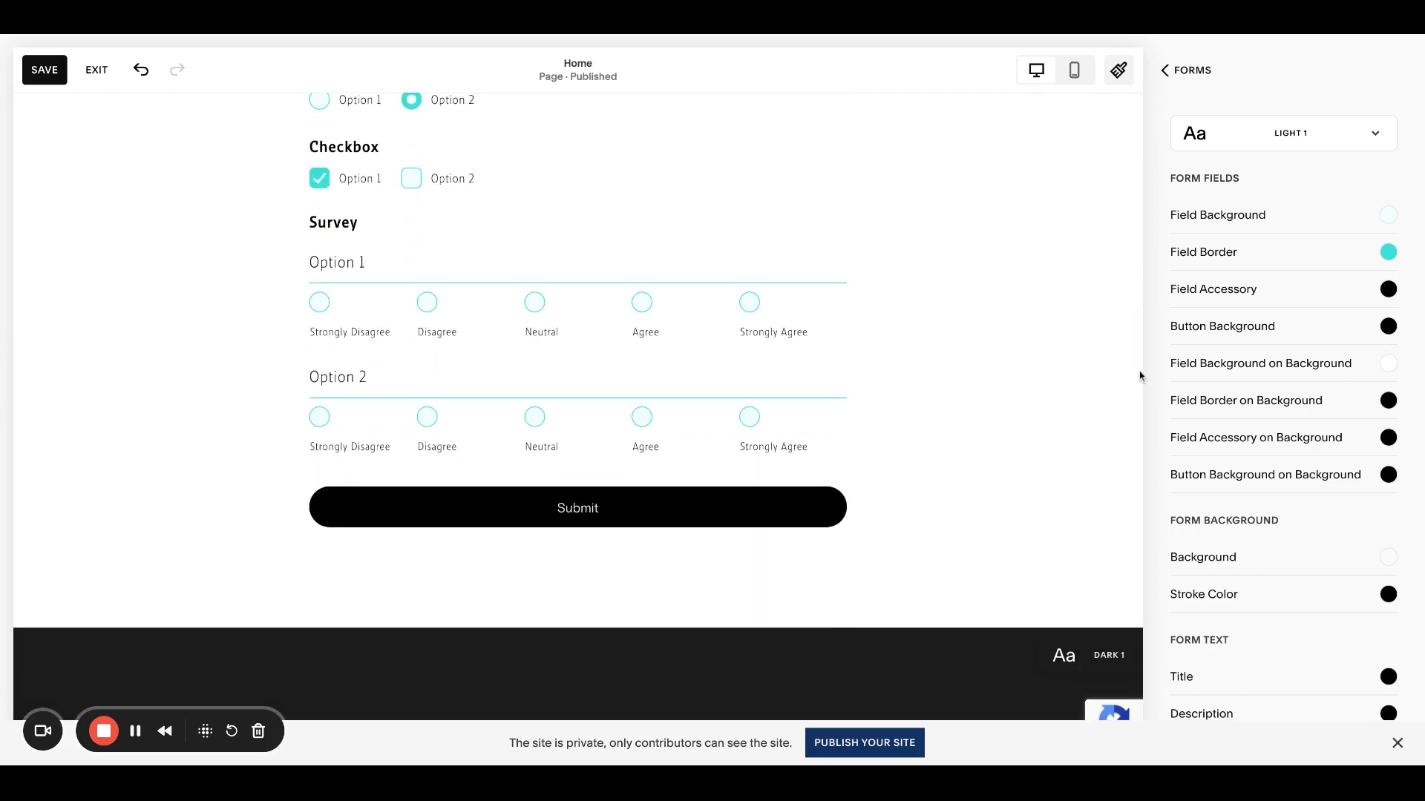
{"action": "scroll", "coordinate": [1271, 402], "scroll_direction": "down", "scroll_amount": 4}
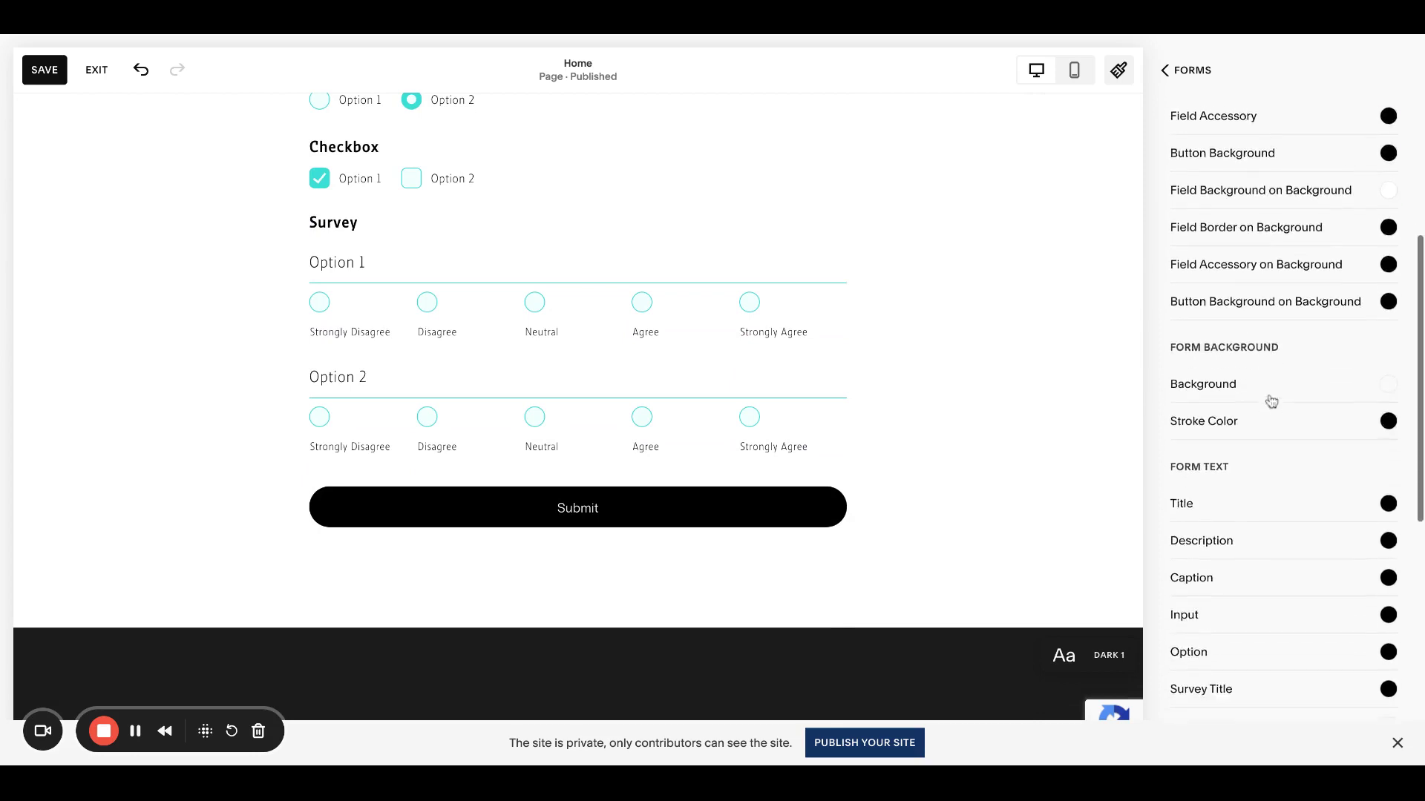
{"action": "scroll", "coordinate": [986, 379], "scroll_direction": "up", "scroll_amount": 5}
Set the field title colour to teal #16A5AB and go back to the form style settings
{"action": "left_click", "coordinate": [1378, 394]}
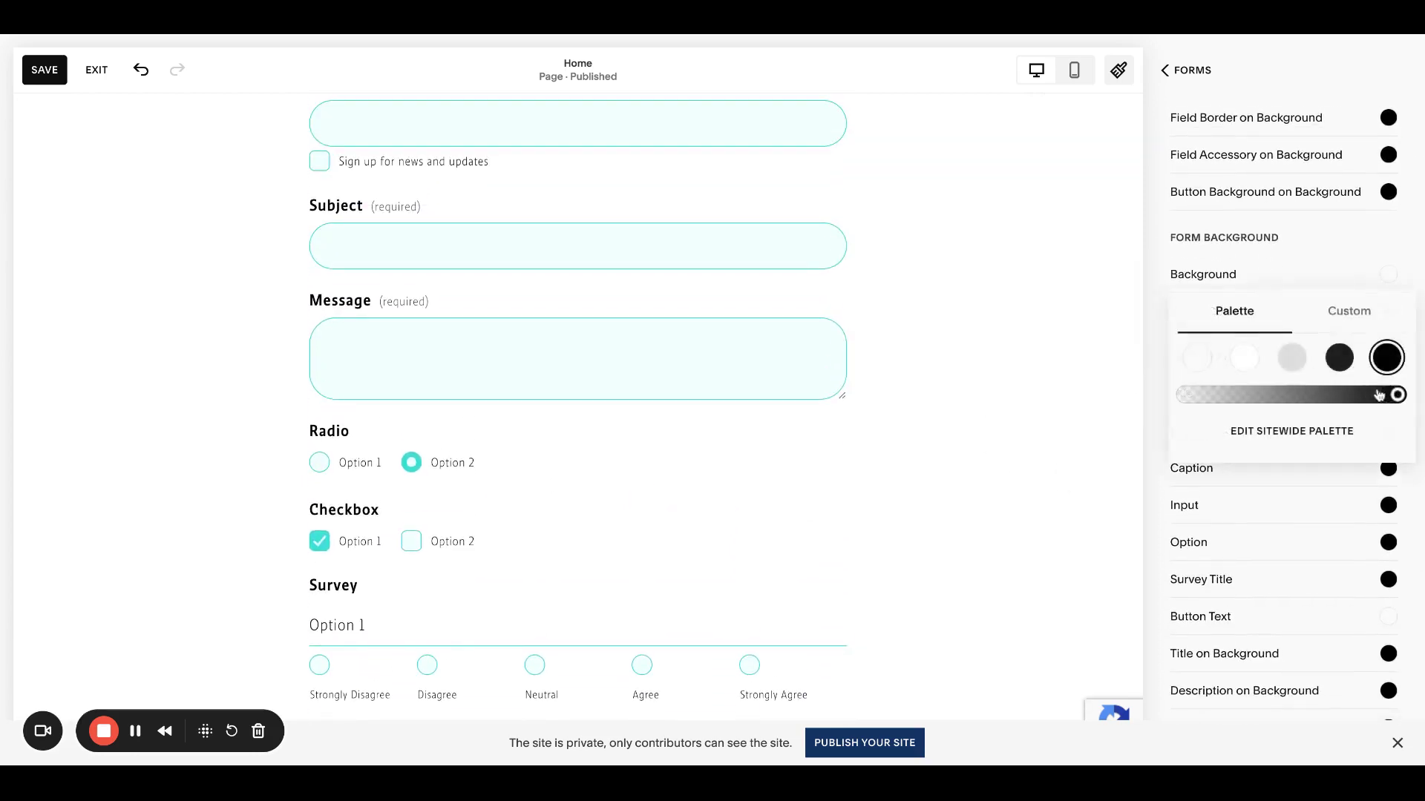
{"action": "left_click", "coordinate": [1349, 324]}
{"action": "left_click", "coordinate": [1297, 481]}
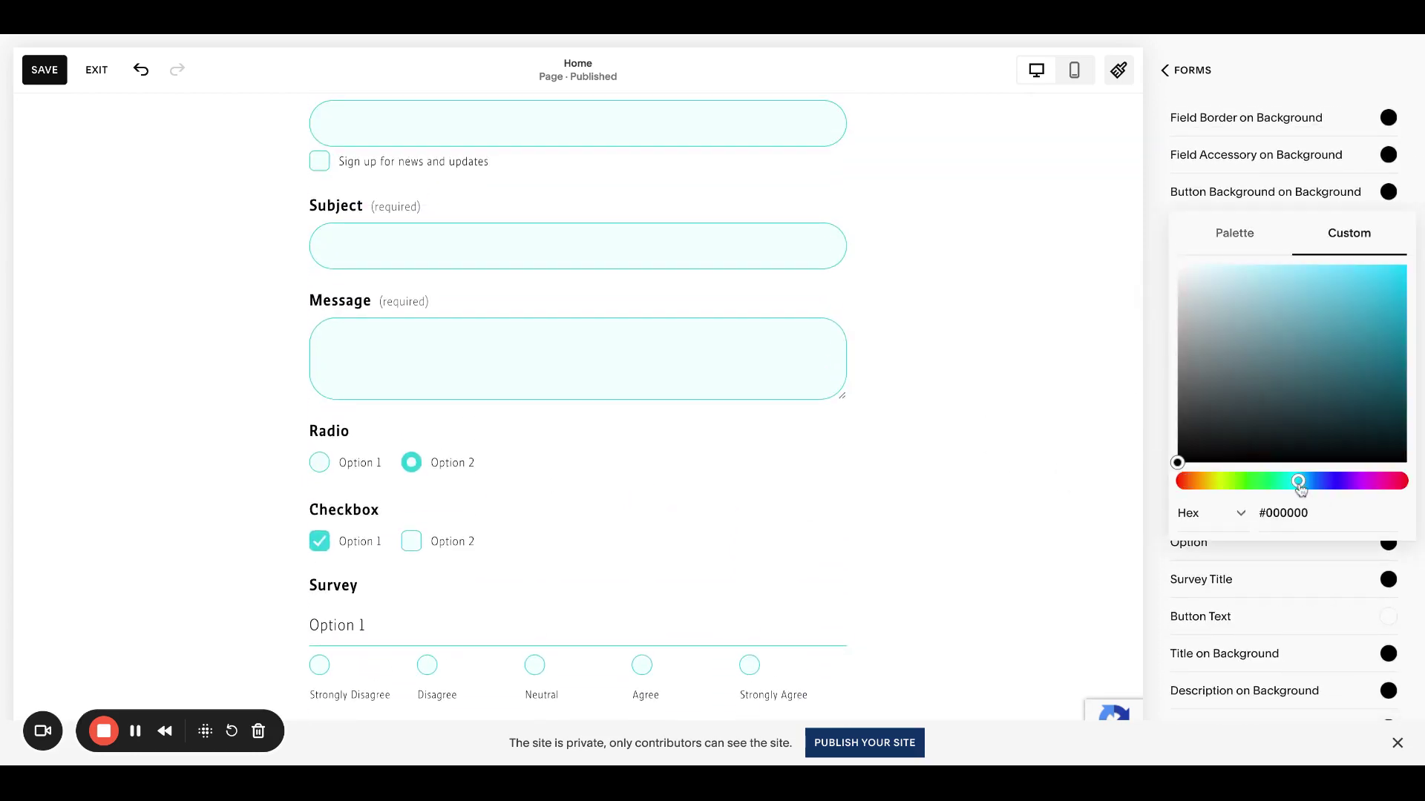
{"action": "left_click", "coordinate": [1347, 388]}
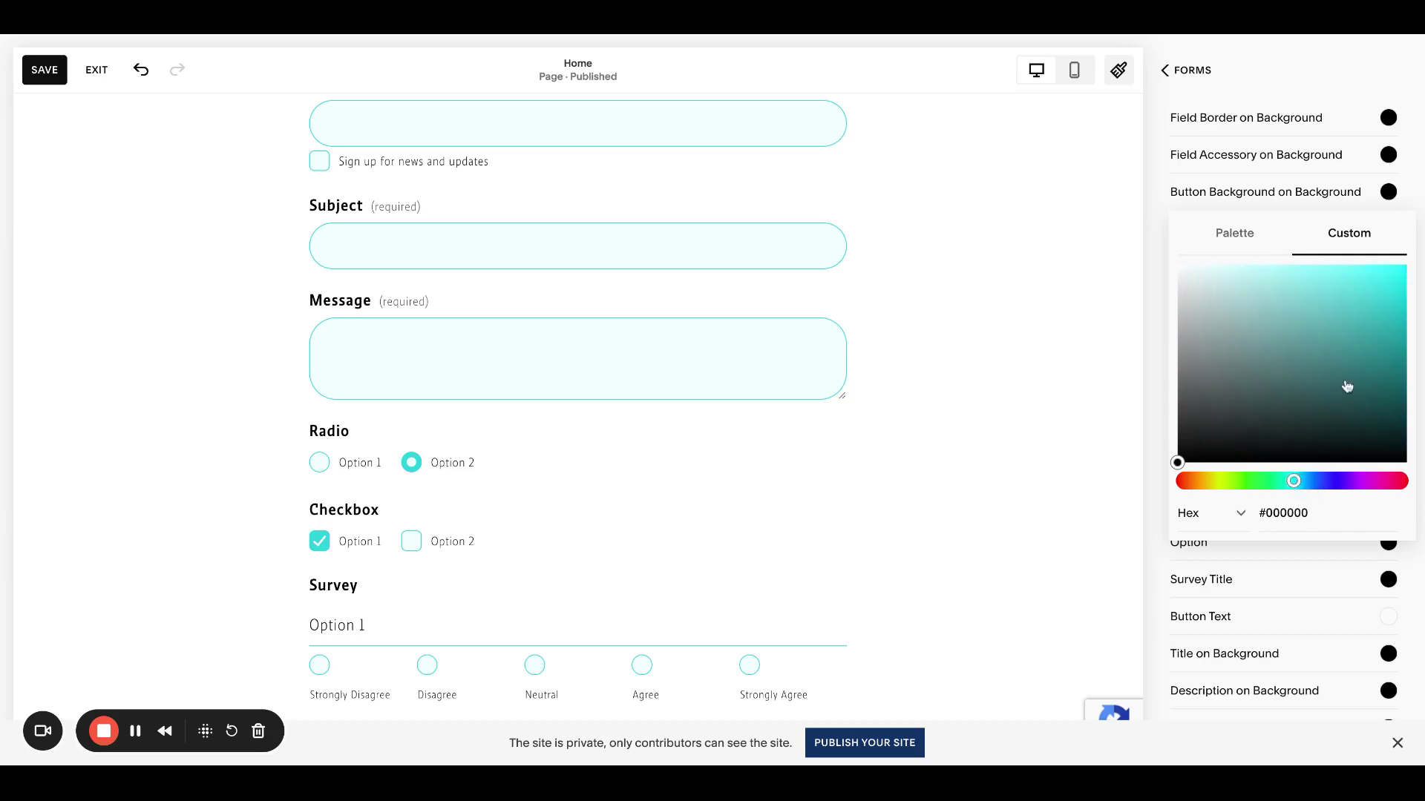
{"action": "left_click_drag", "start_coordinate": [1346, 387], "coordinate": [1377, 331]}
{"action": "scroll", "coordinate": [996, 402], "scroll_direction": "up", "scroll_amount": 2}
{"action": "scroll", "coordinate": [997, 408], "scroll_direction": "up", "scroll_amount": 1}
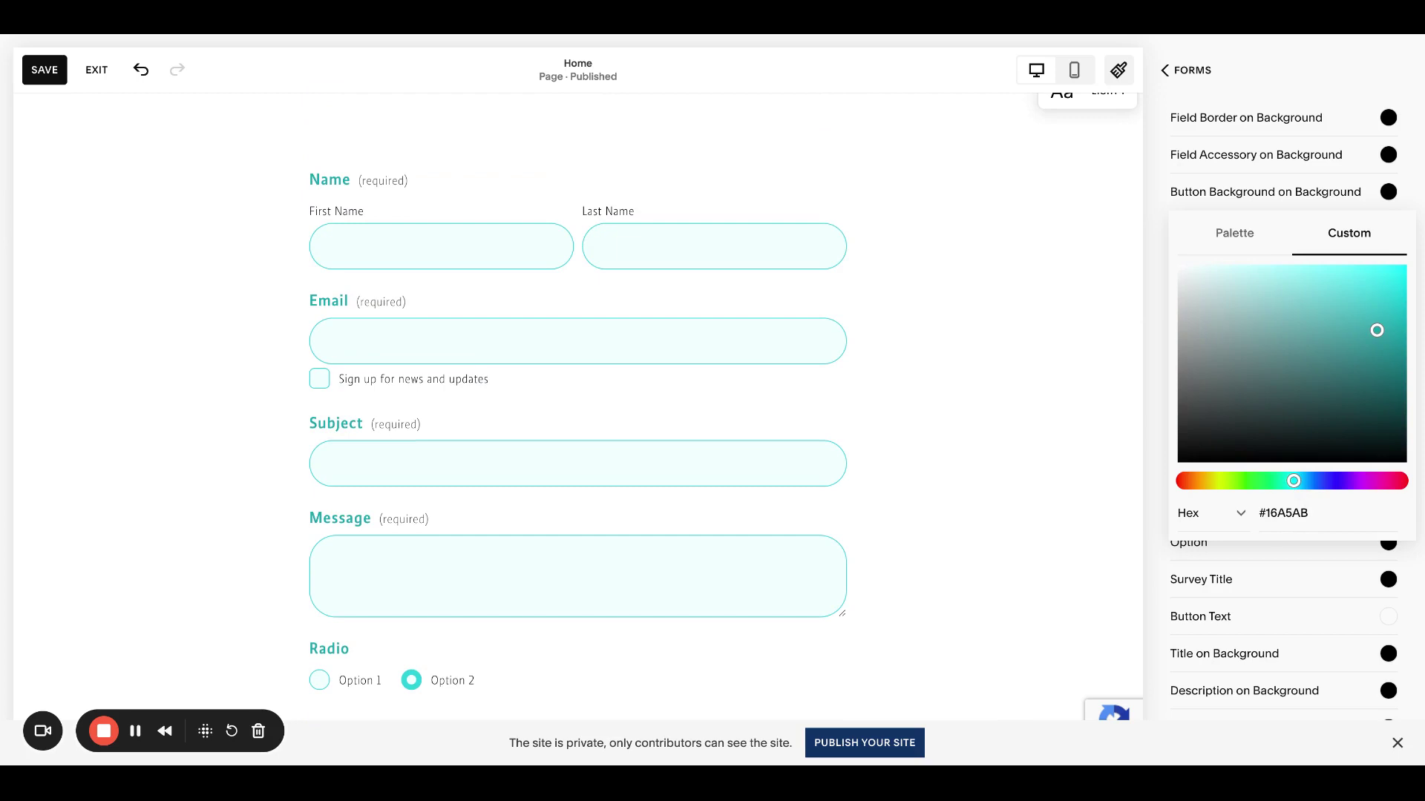
{"action": "left_click", "coordinate": [1155, 233]}
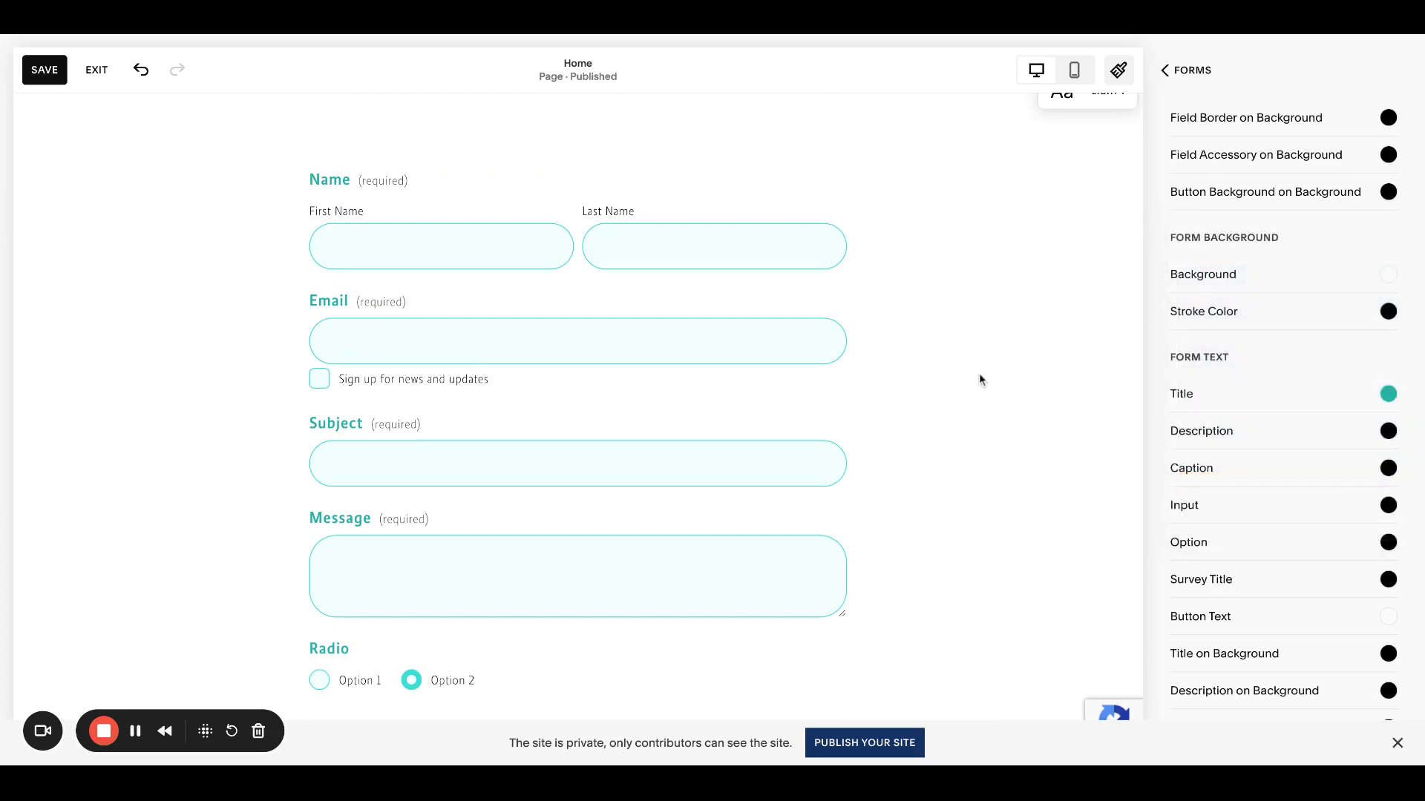
{"action": "scroll", "coordinate": [979, 379], "scroll_direction": "down", "scroll_amount": 6}
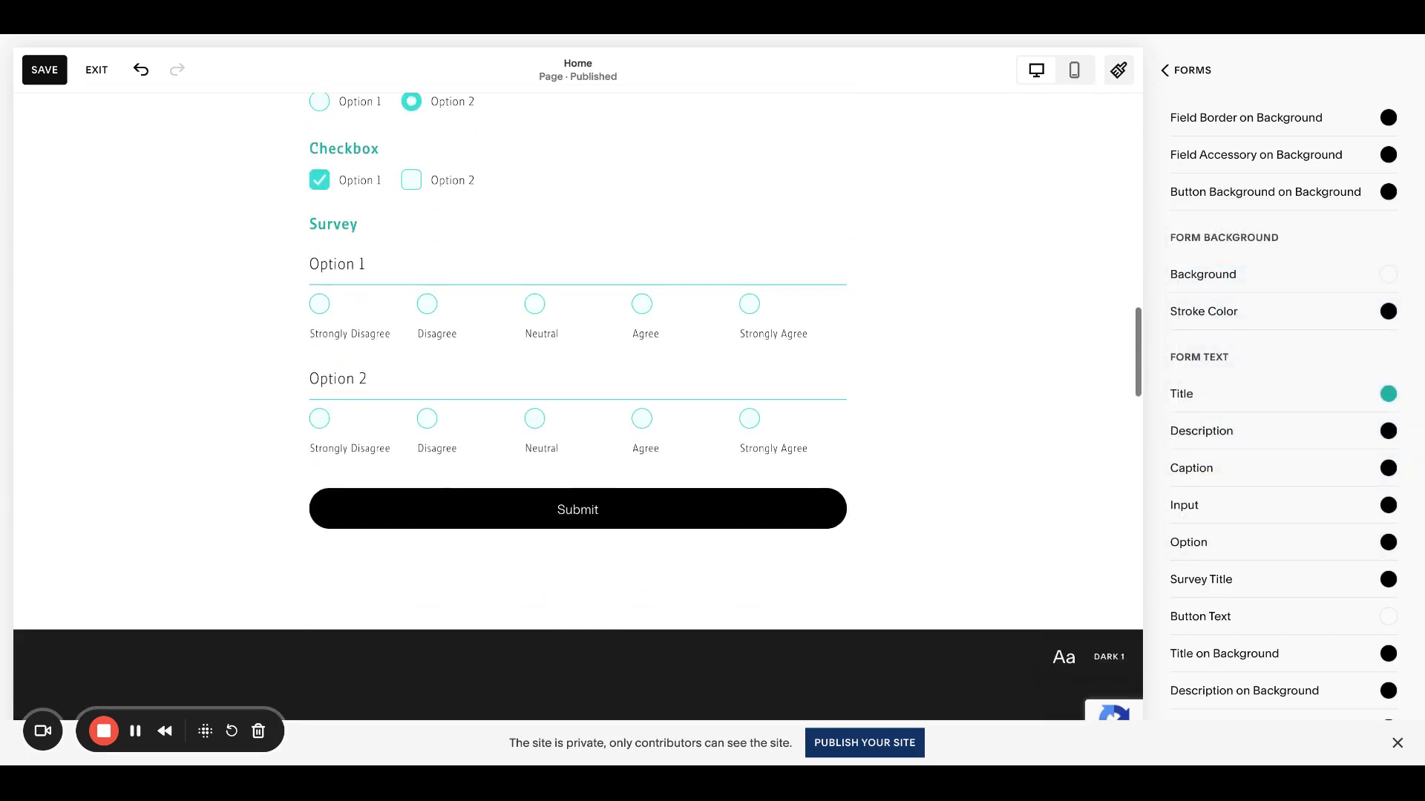
{"action": "scroll", "coordinate": [978, 372], "scroll_direction": "up", "scroll_amount": 7}
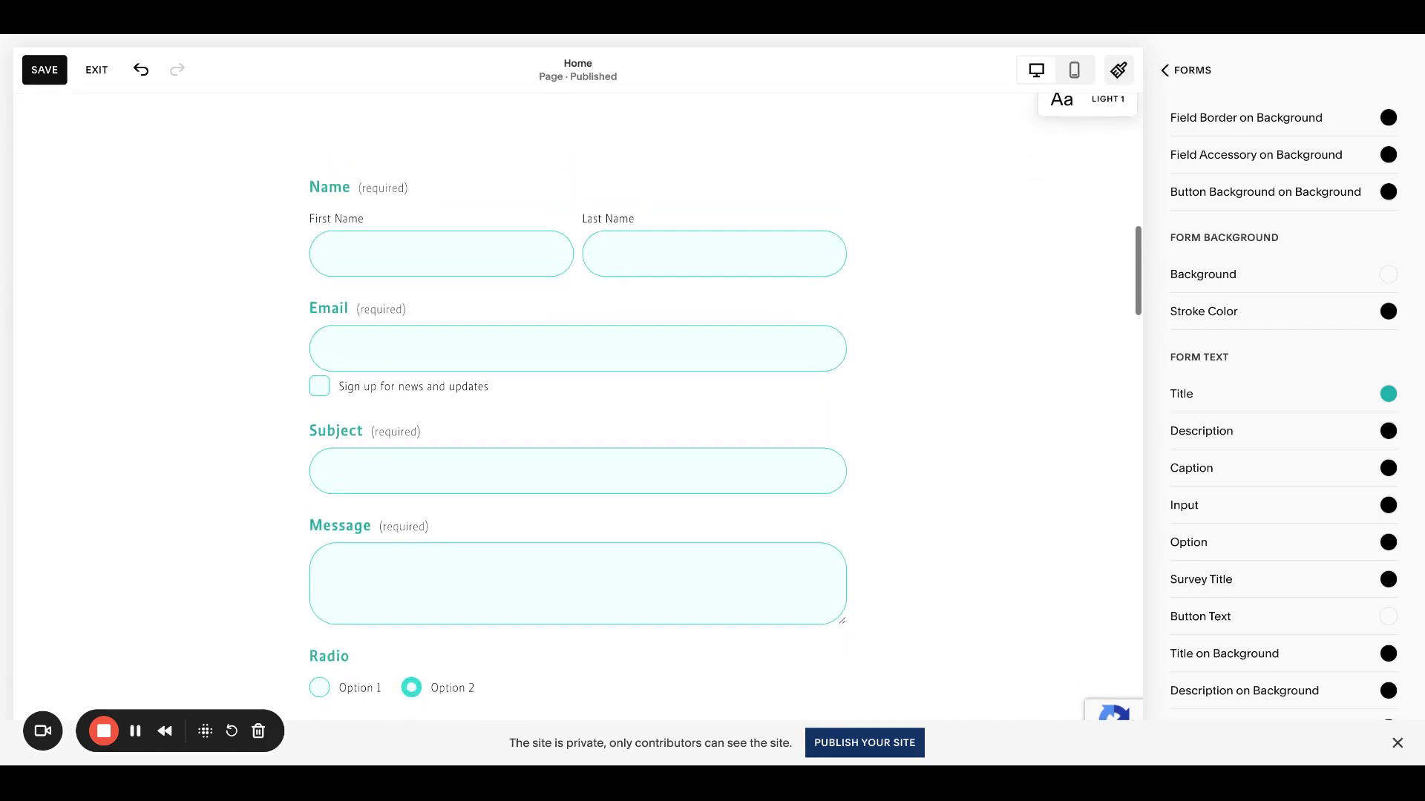
{"action": "left_click", "coordinate": [1194, 88]}
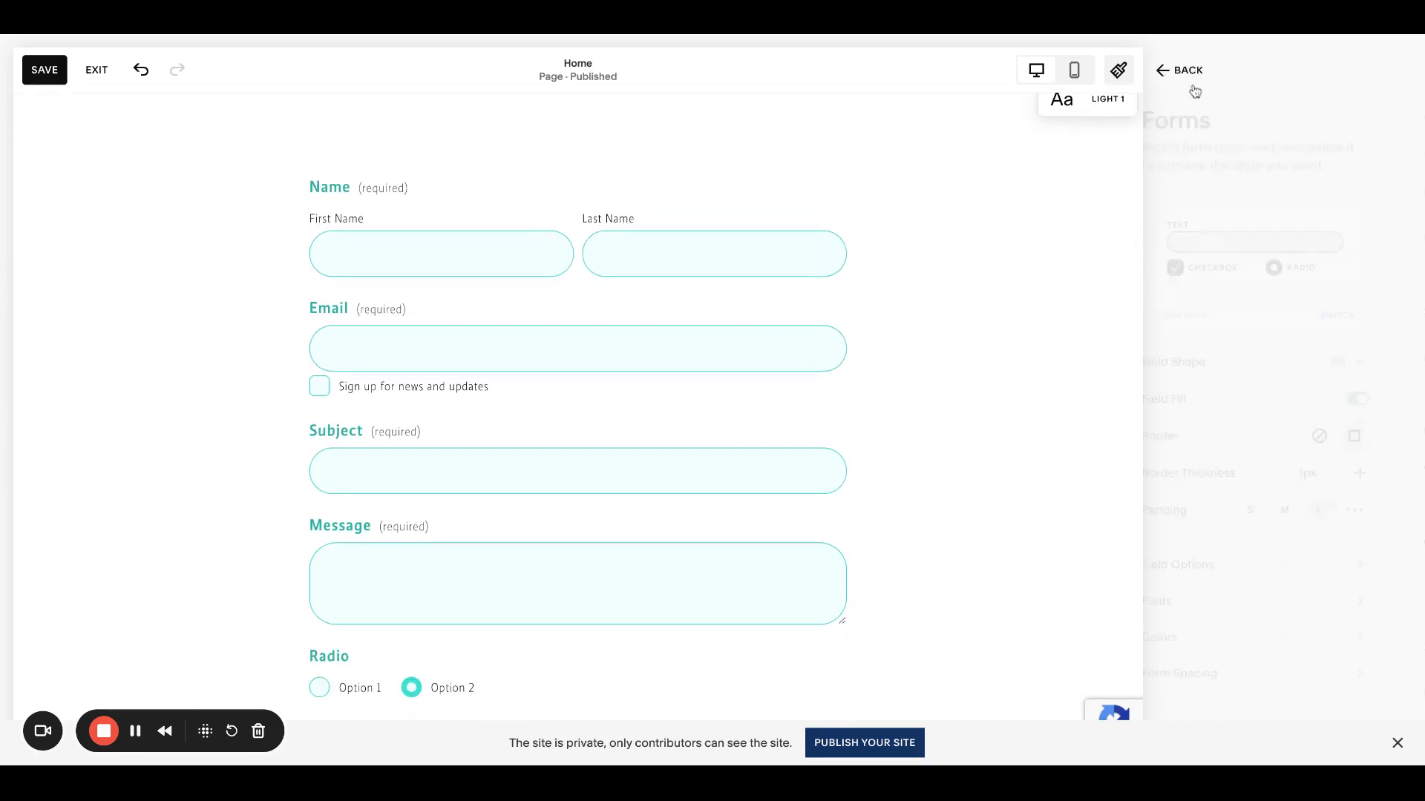
In Form Spacing, increase Space Below Caption to 5px and widen the space below labels
{"action": "left_click", "coordinate": [1277, 676]}
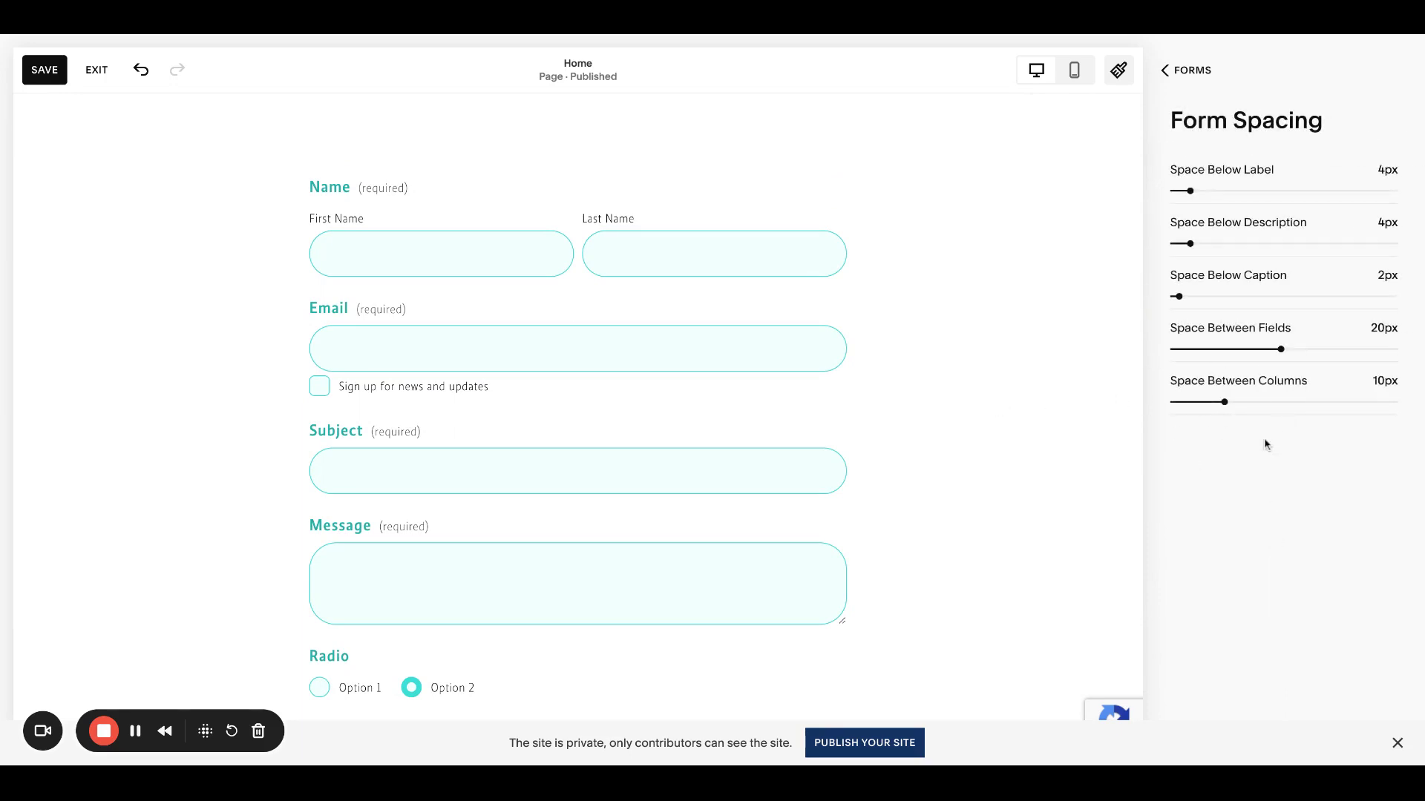
{"action": "mouse_move", "coordinate": [1179, 296]}
{"action": "left_mouse_down"}
{"action": "mouse_move", "coordinate": [1215, 296]}
{"action": "mouse_move", "coordinate": [1195, 296]}
{"action": "left_mouse_up"}
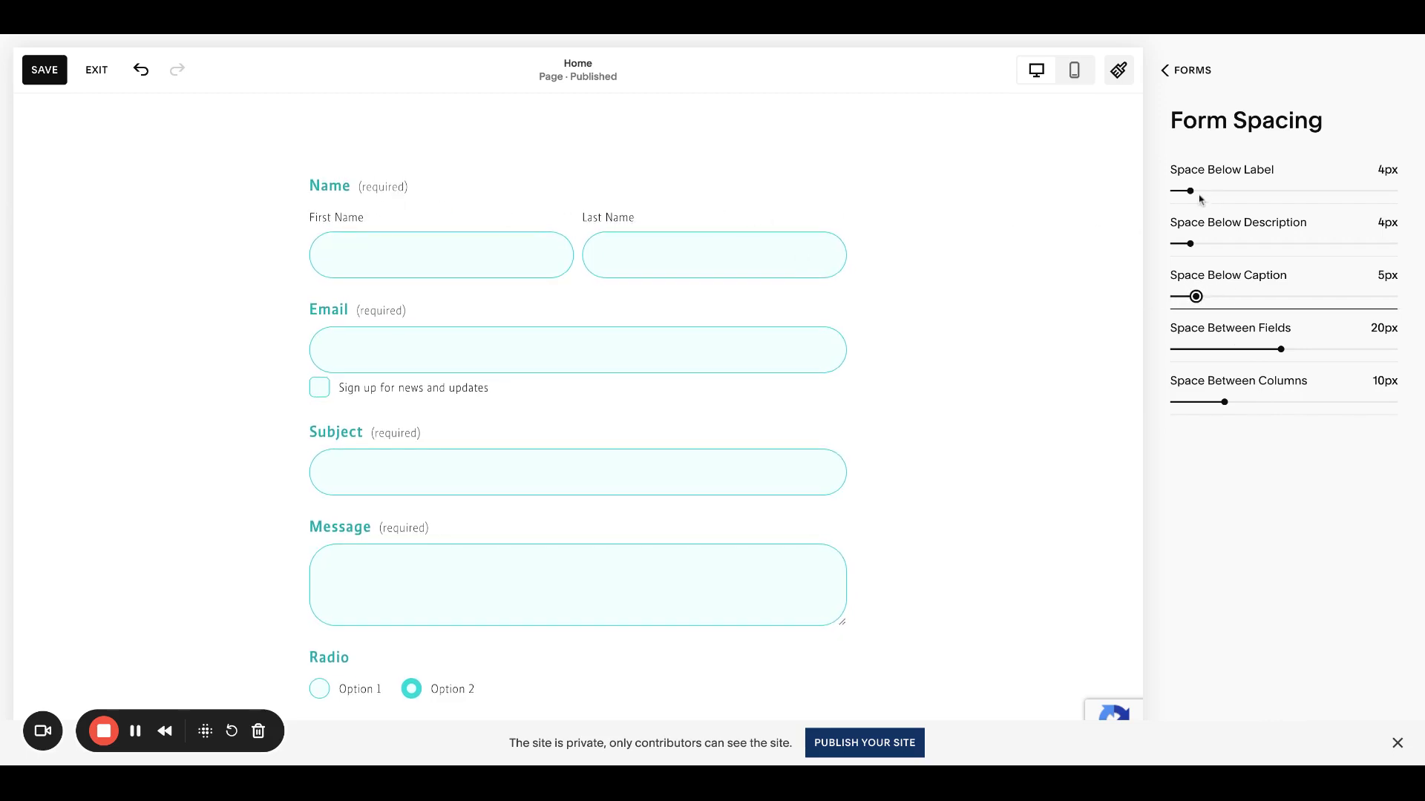
{"action": "left_click_drag", "start_coordinate": [1189, 192], "coordinate": [1201, 191]}
Back out of Forms and close Site Styles to return to the Home page editor
{"action": "left_click", "coordinate": [1187, 72]}
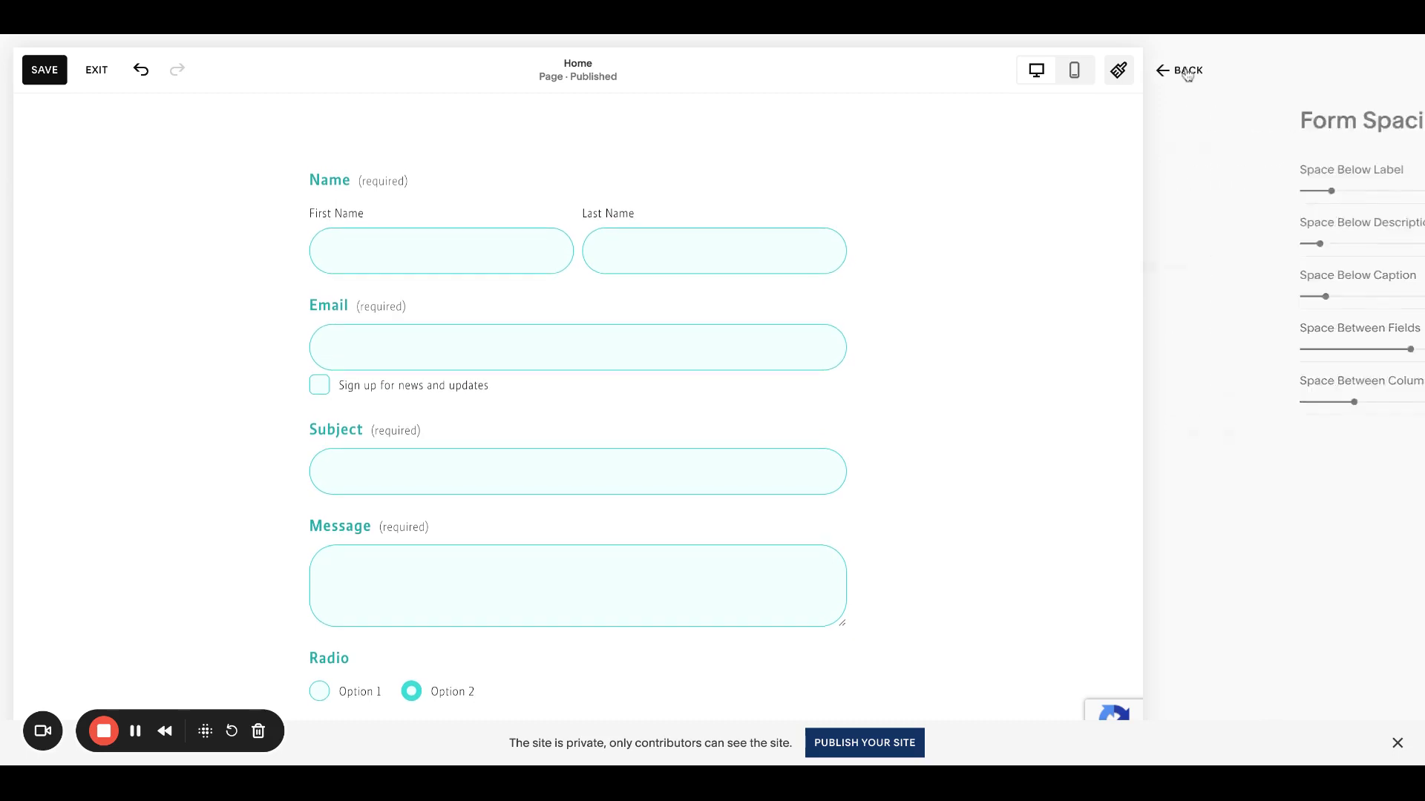
{"action": "left_click", "coordinate": [1180, 70]}
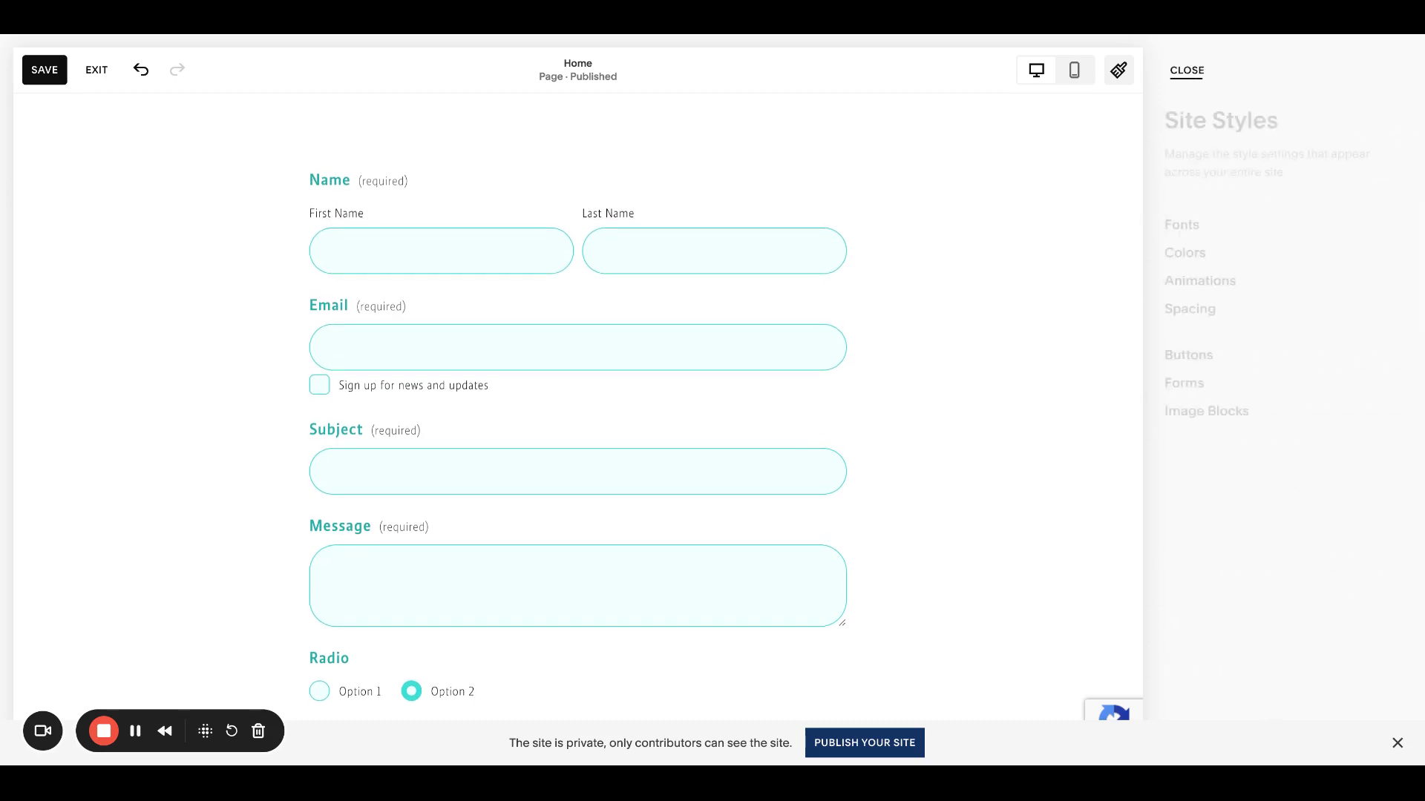
{"action": "left_click", "coordinate": [1179, 70]}
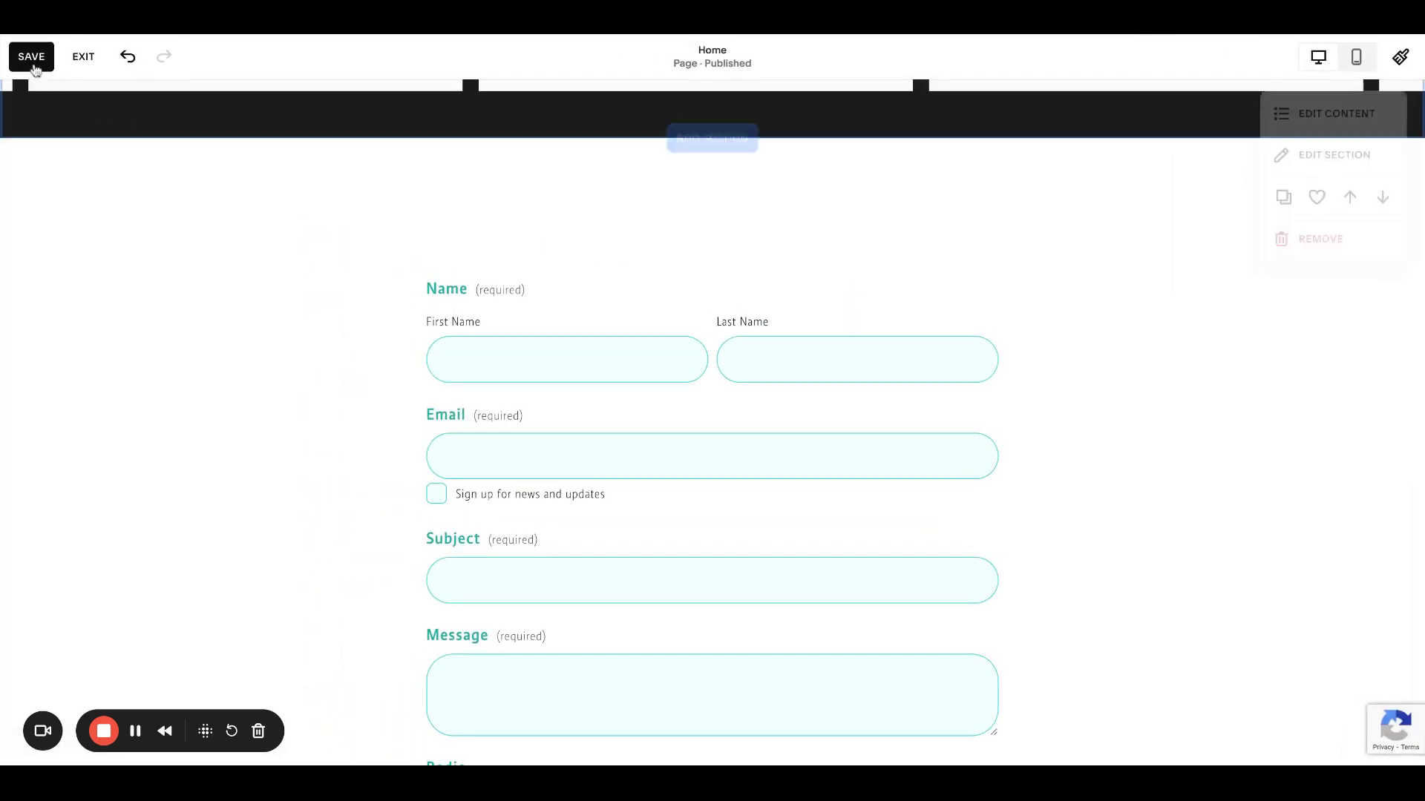
Save the page changes and exit the page editor
{"action": "left_click", "coordinate": [31, 56]}
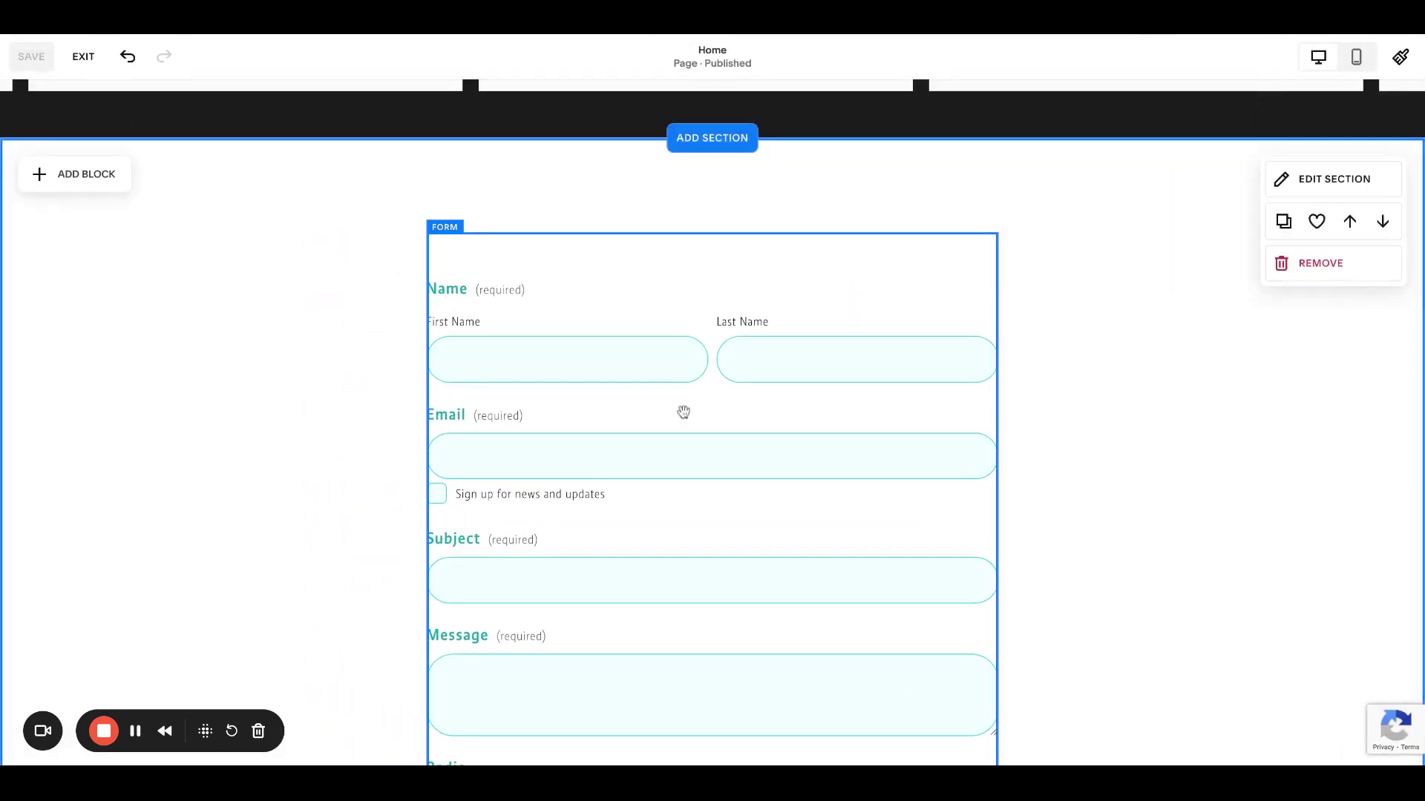
{"action": "scroll", "coordinate": [438, 454], "scroll_direction": "down", "scroll_amount": 1}
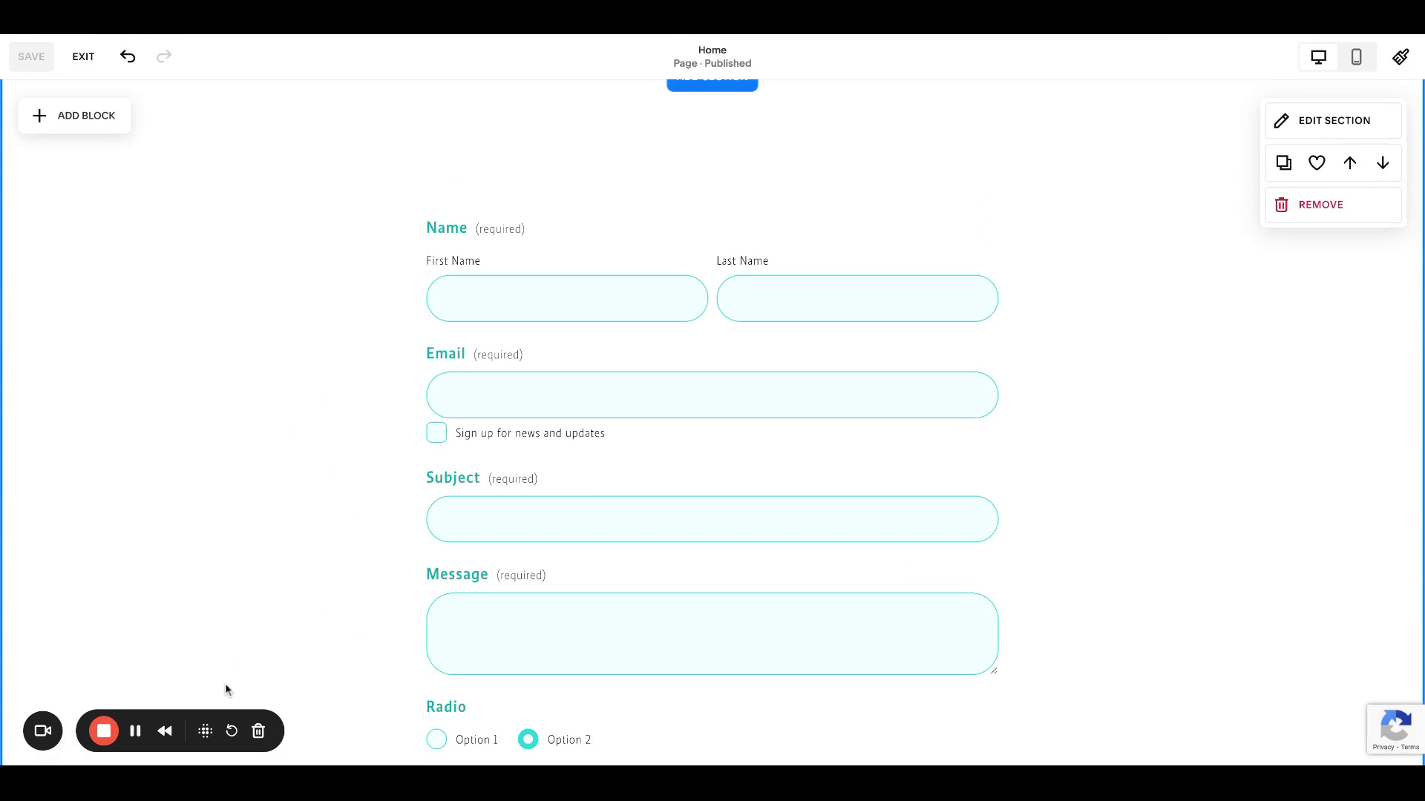
{"action": "left_click", "coordinate": [135, 731]}
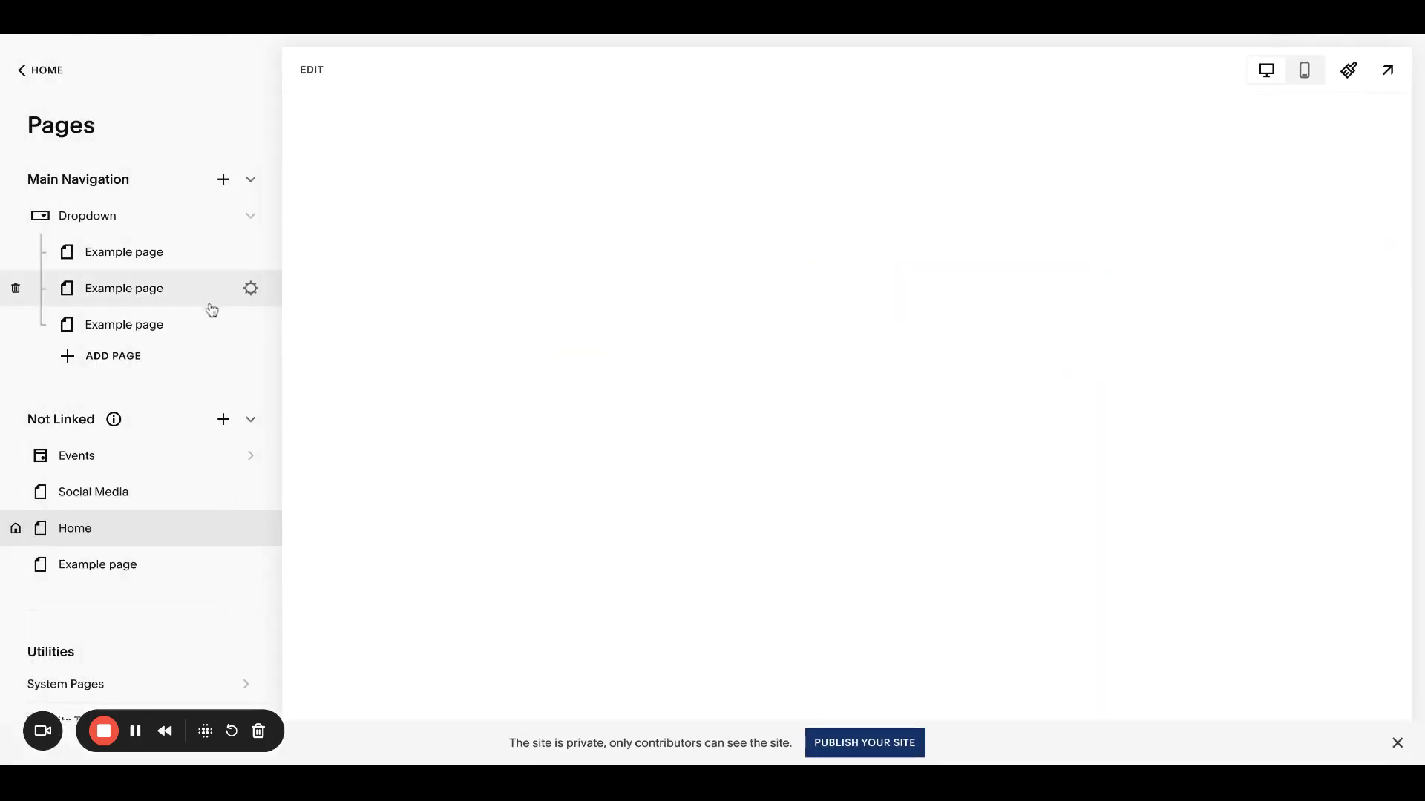
{"action": "scroll", "coordinate": [143, 474], "scroll_direction": "down", "scroll_amount": 2}
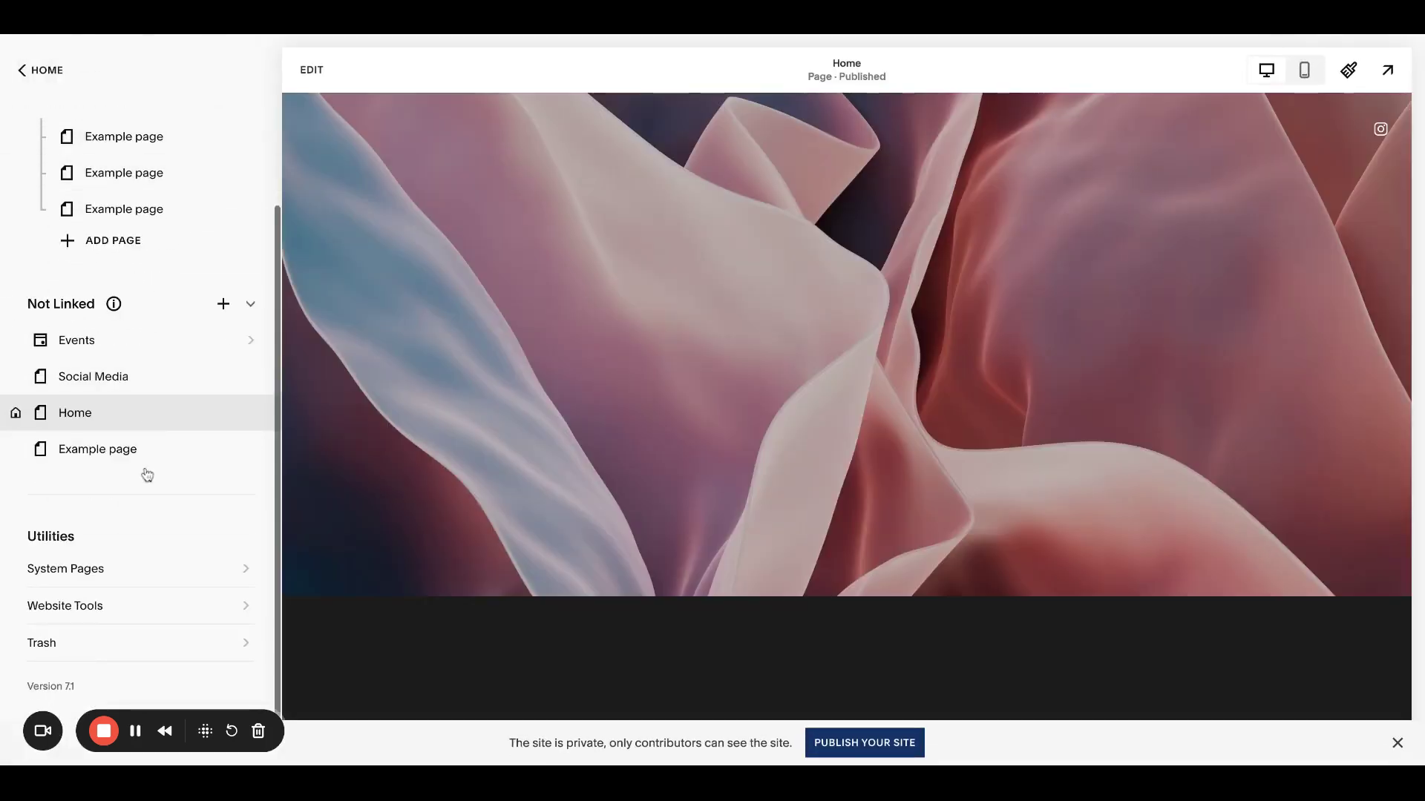
Open Website Tools > Custom CSS and add blank lines at the top of the editor
{"action": "left_click", "coordinate": [149, 606]}
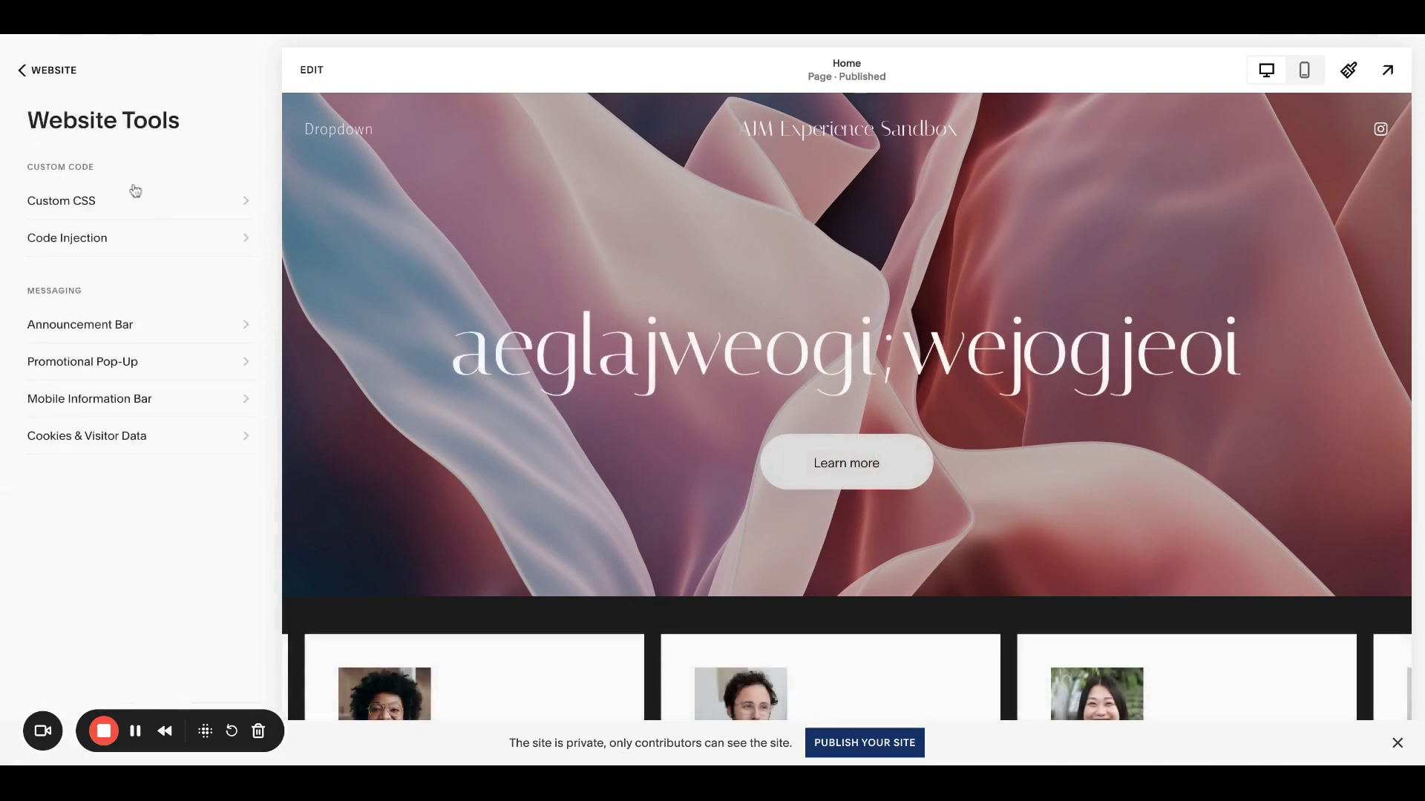
{"action": "left_click", "coordinate": [128, 206]}
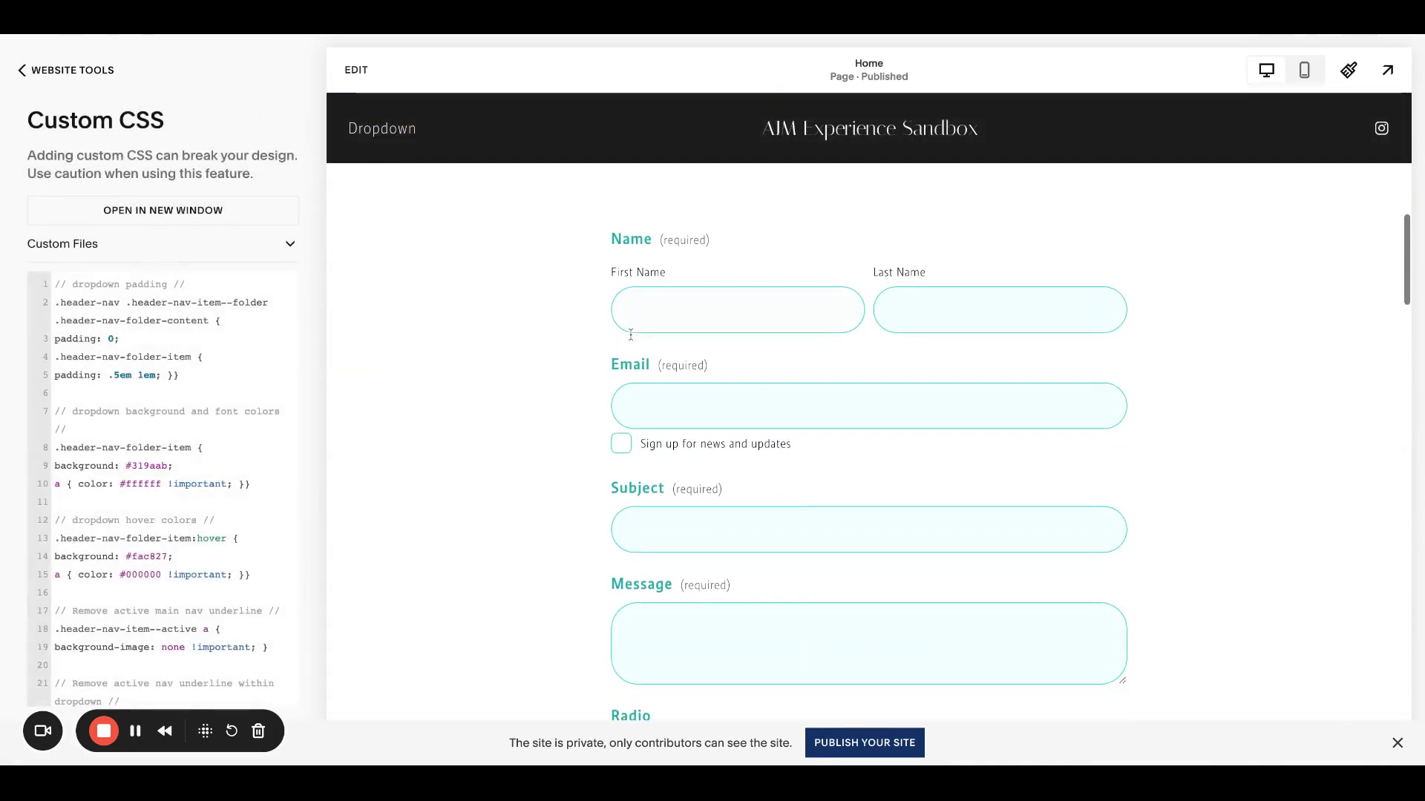
{"action": "left_click", "coordinate": [57, 286]}
{"action": "key", "text": "Return"}
{"action": "key", "text": "Return"}
{"action": "key", "text": "Return"}
{"action": "key", "text": "Return"}
{"action": "key", "text": "Return"}
{"action": "key", "text": "Return"}
{"action": "key", "text": "Return"}
{"action": "key", "text": "Return"}
{"action": "key", "text": "Return"}
{"action": "key", "text": "Return"}
{"action": "key", "text": "Return"}
{"action": "key", "text": "Return"}
{"action": "key", "text": "Return"}
{"action": "key", "text": "Return"}
{"action": "key", "text": "Return"}
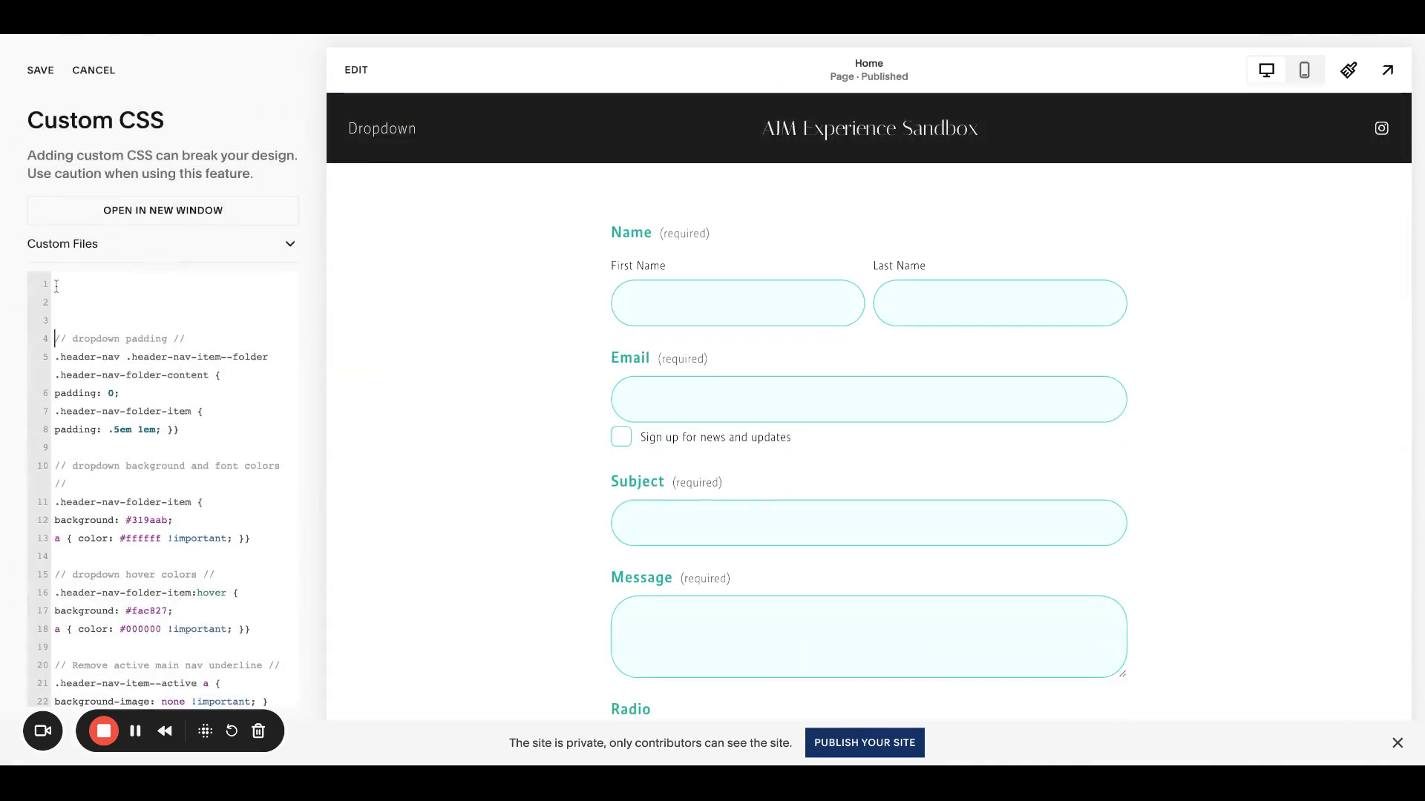
{"action": "key", "text": "Return"}
{"action": "key", "text": "Return"}
{"action": "key", "text": "Return"}
{"action": "key", "text": "Return"}
{"action": "key", "text": "Return"}
{"action": "key", "text": "Return"}
{"action": "key", "text": "Return"}
{"action": "key", "text": "Return"}
{"action": "key", "text": "Return"}
{"action": "key", "text": "Return"}
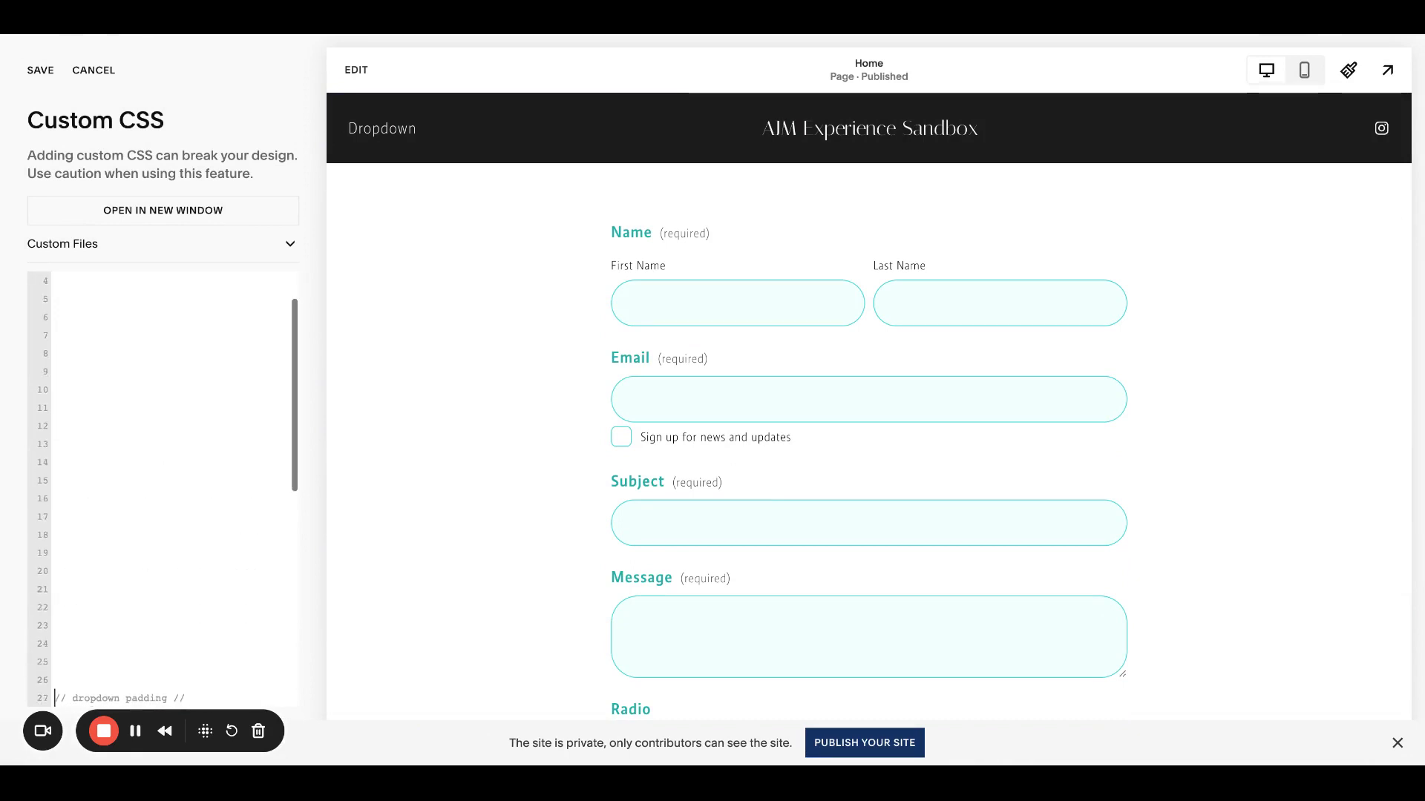
{"action": "left_click", "coordinate": [170, 283]}
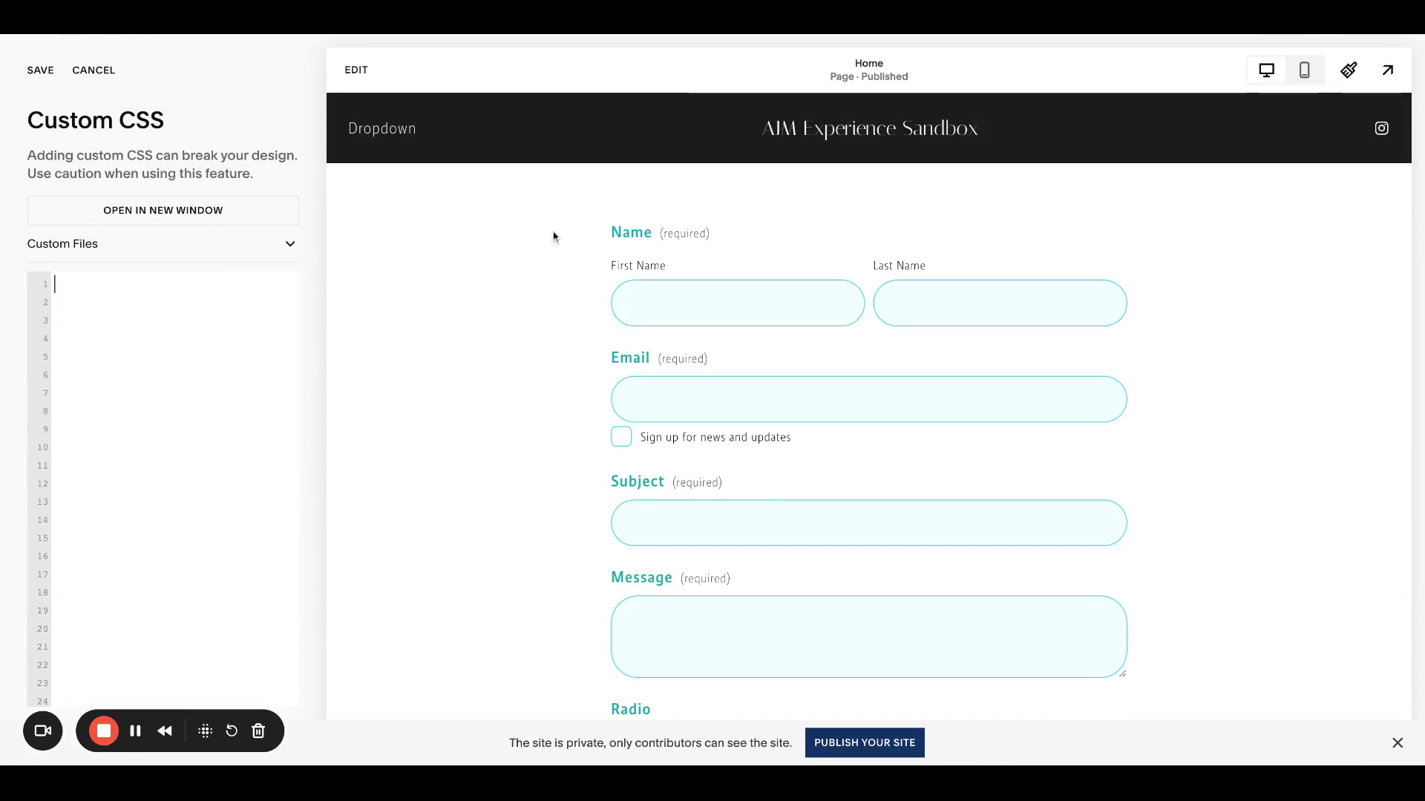
{"action": "scroll", "coordinate": [553, 236], "scroll_direction": "down", "scroll_amount": 1}
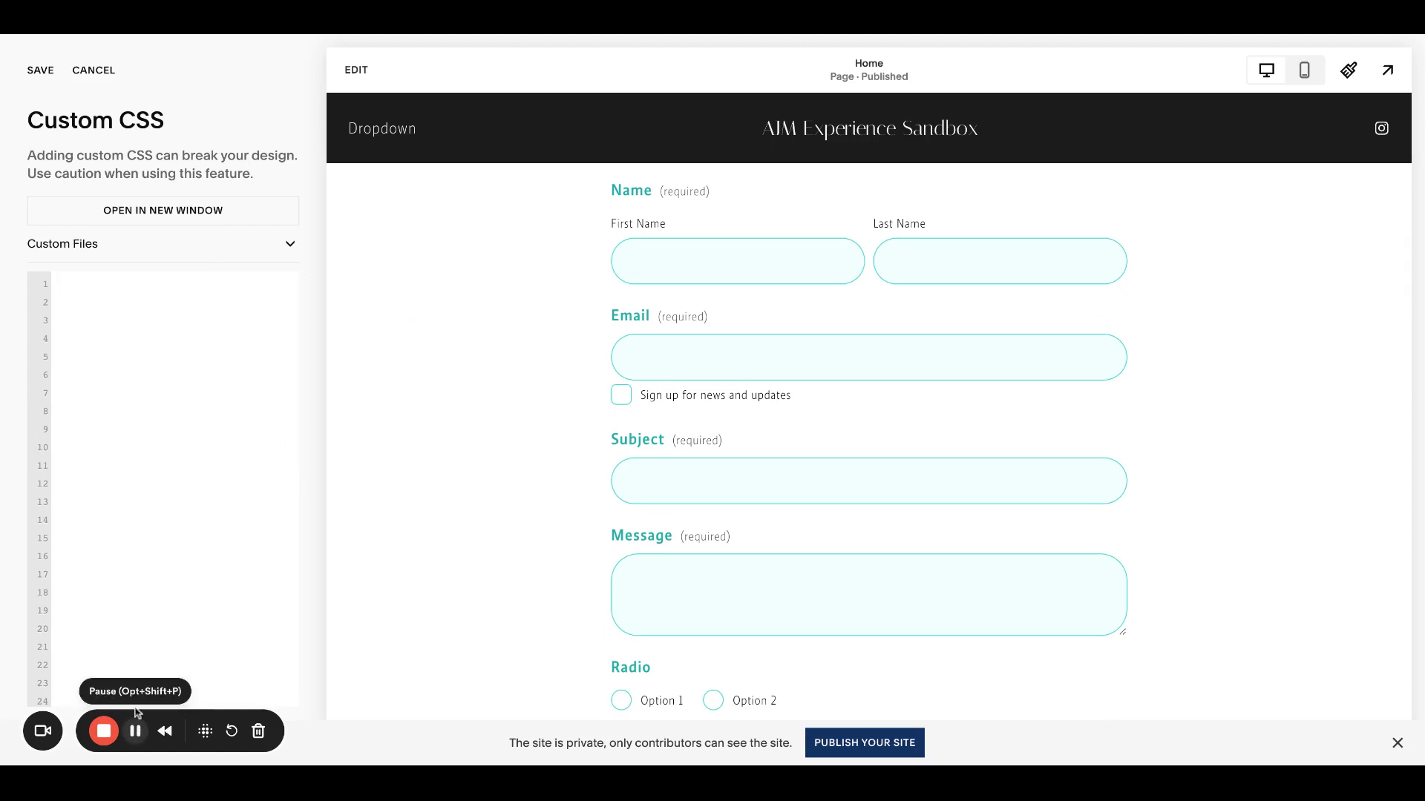
{"action": "left_click", "coordinate": [171, 295]}
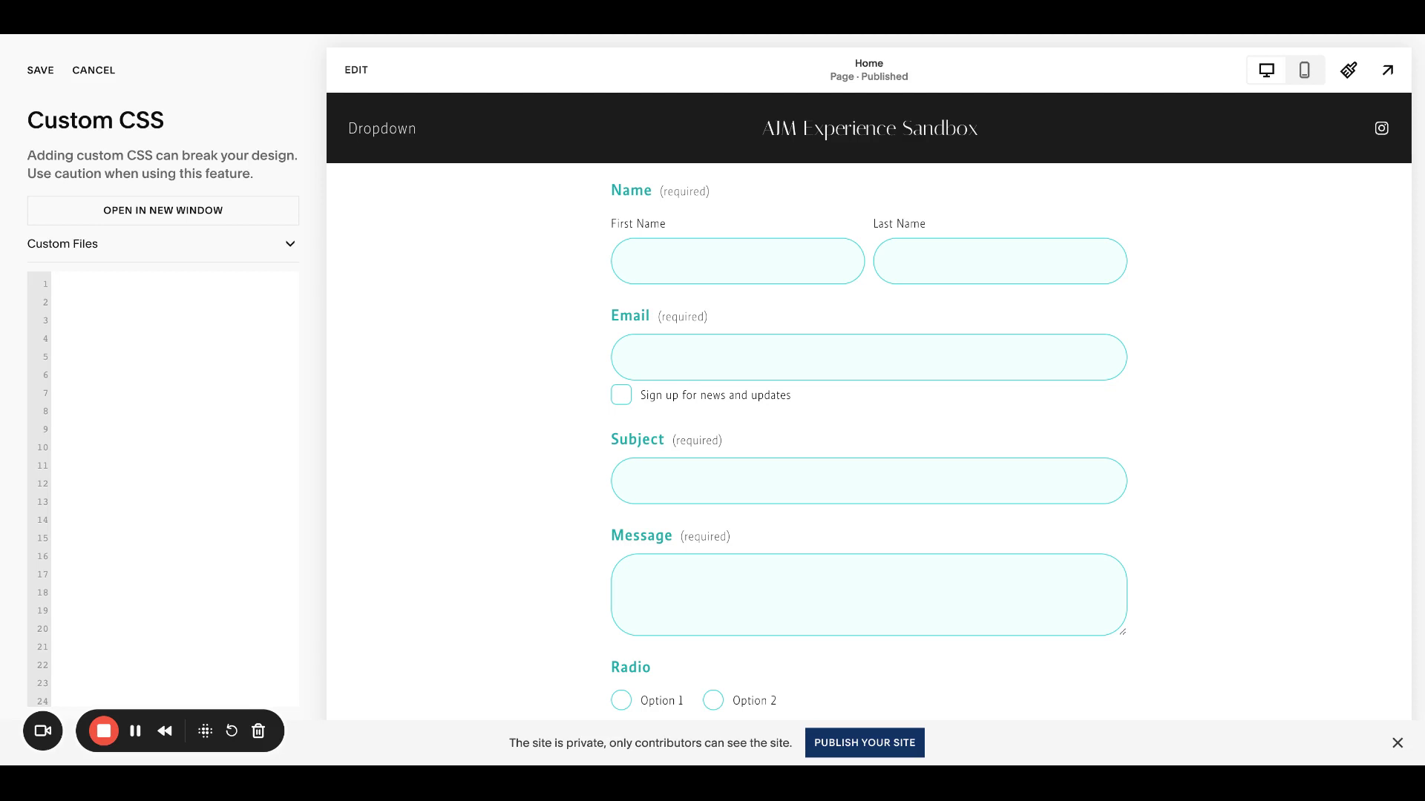
Paste the form-styling CSS and review the TITLE FONT rule
{"action": "key", "text": "ctrl+v"}
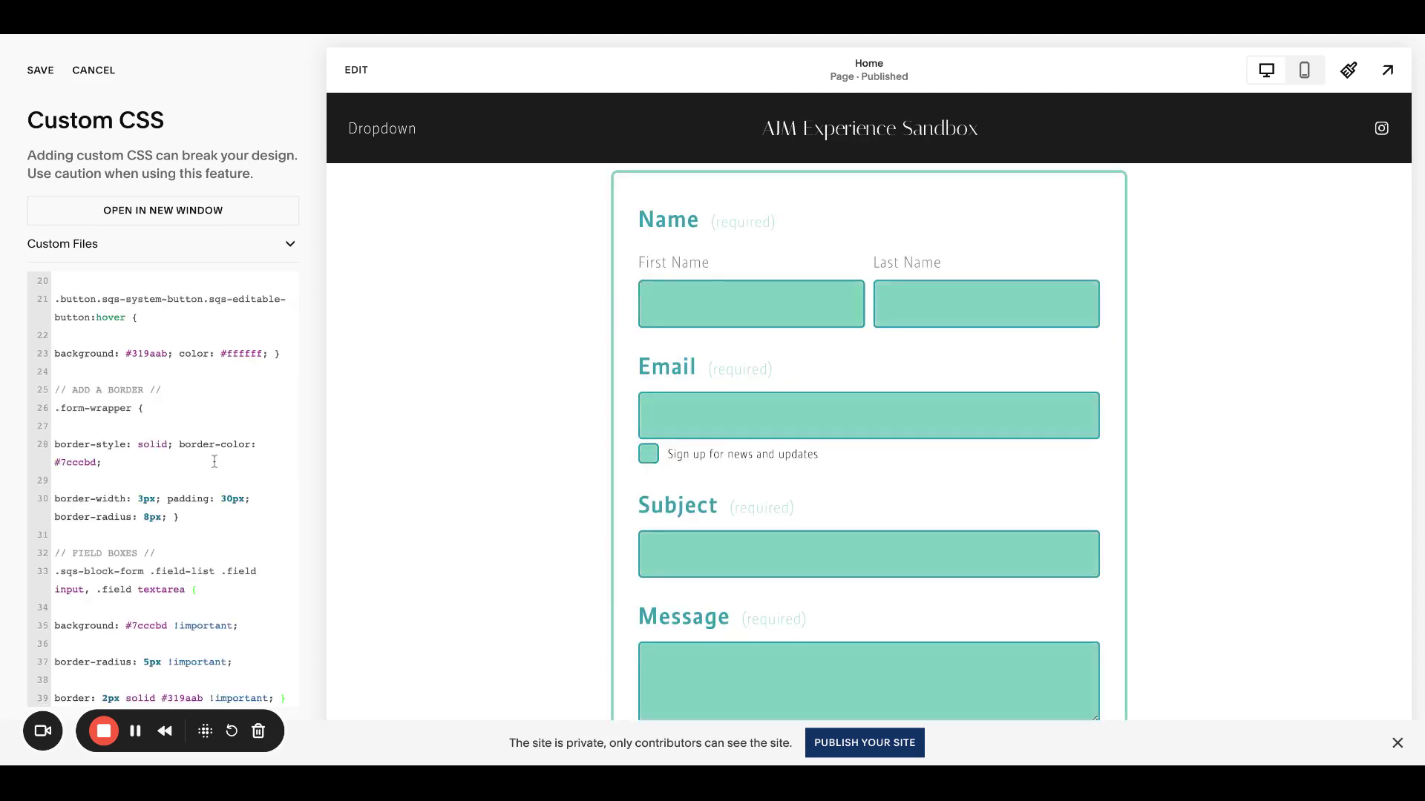
{"action": "scroll", "coordinate": [214, 461], "scroll_direction": "up", "scroll_amount": 10}
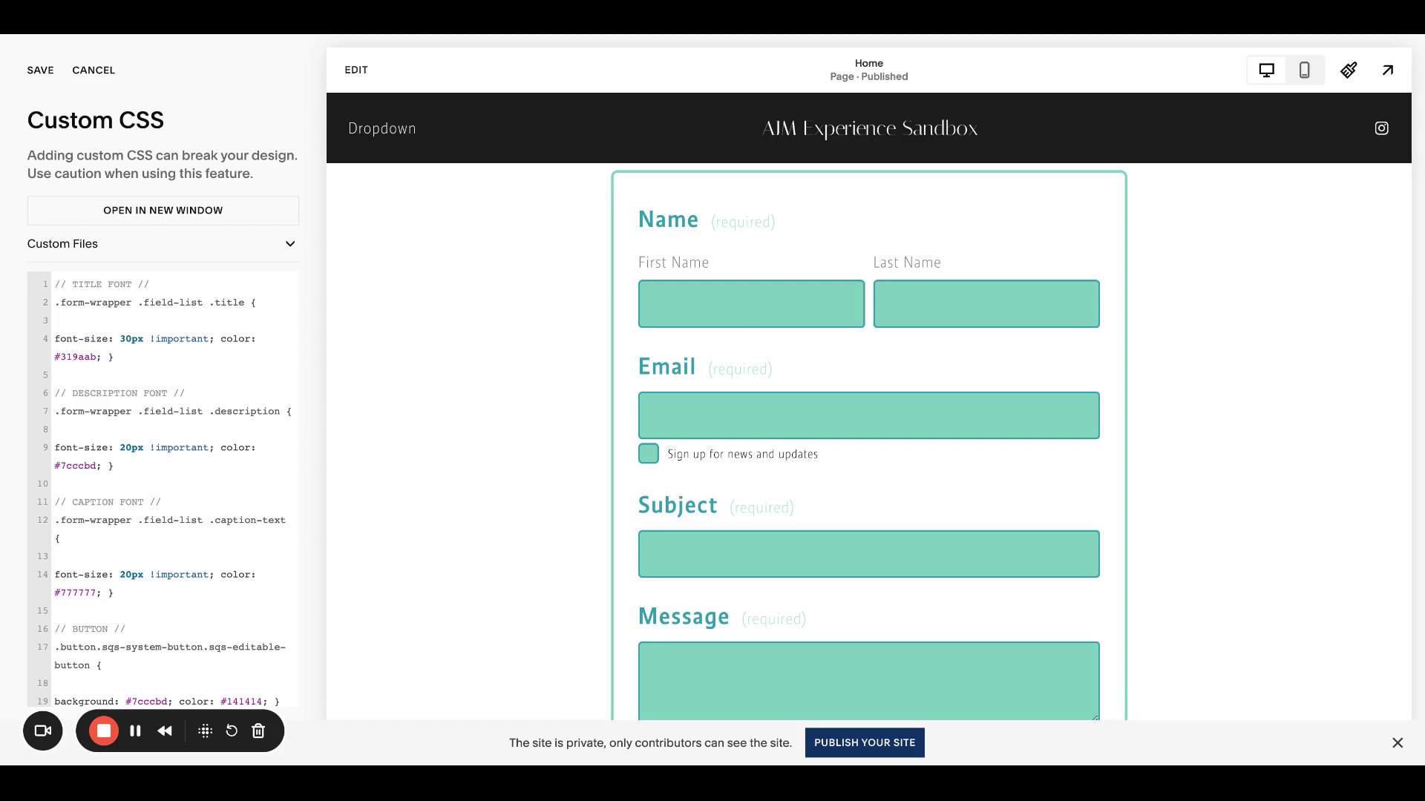
{"action": "left_click", "coordinate": [172, 318]}
{"action": "left_click_drag", "start_coordinate": [55, 285], "coordinate": [161, 285]}
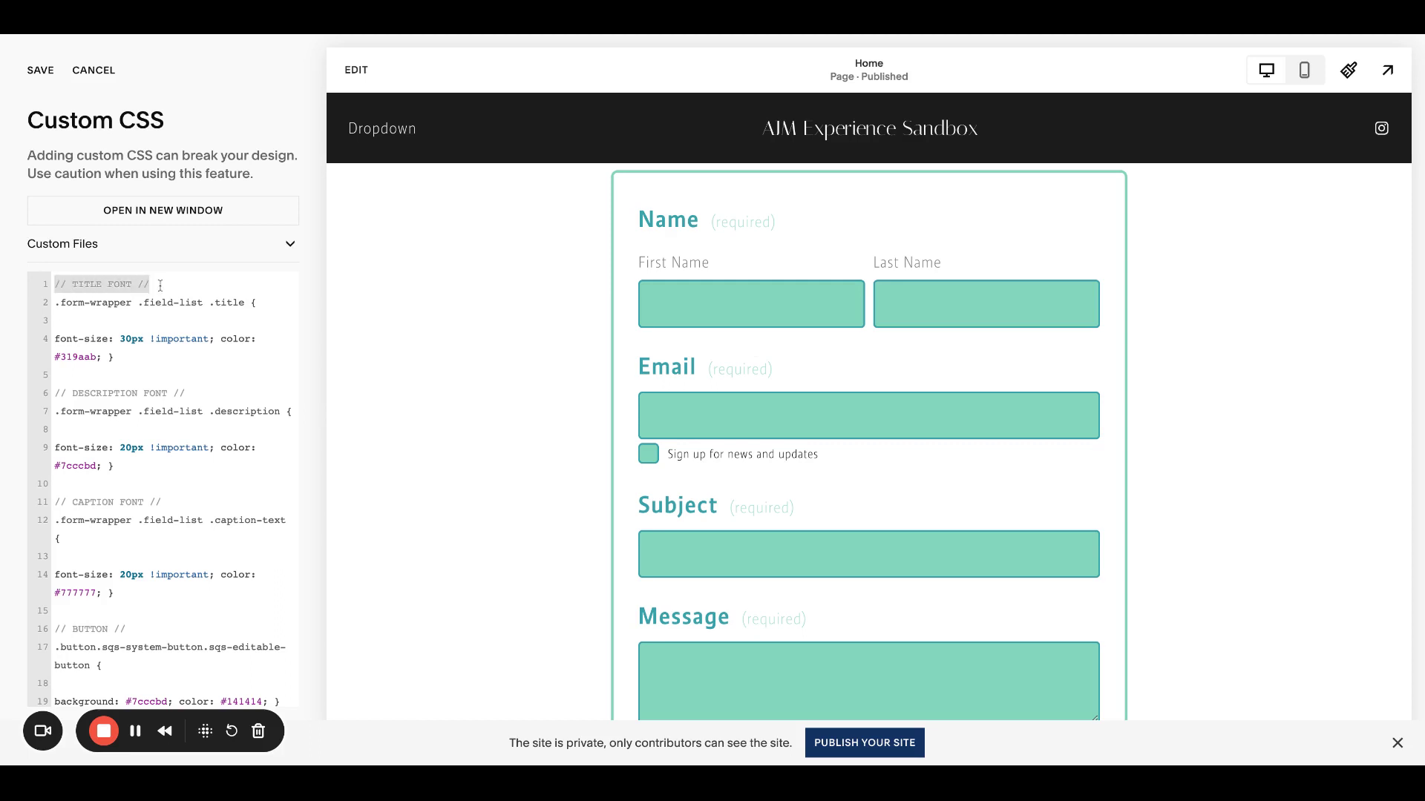
{"action": "left_click_drag", "start_coordinate": [205, 392], "coordinate": [113, 393]}
{"action": "scroll", "coordinate": [198, 411], "scroll_direction": "down", "scroll_amount": 5}
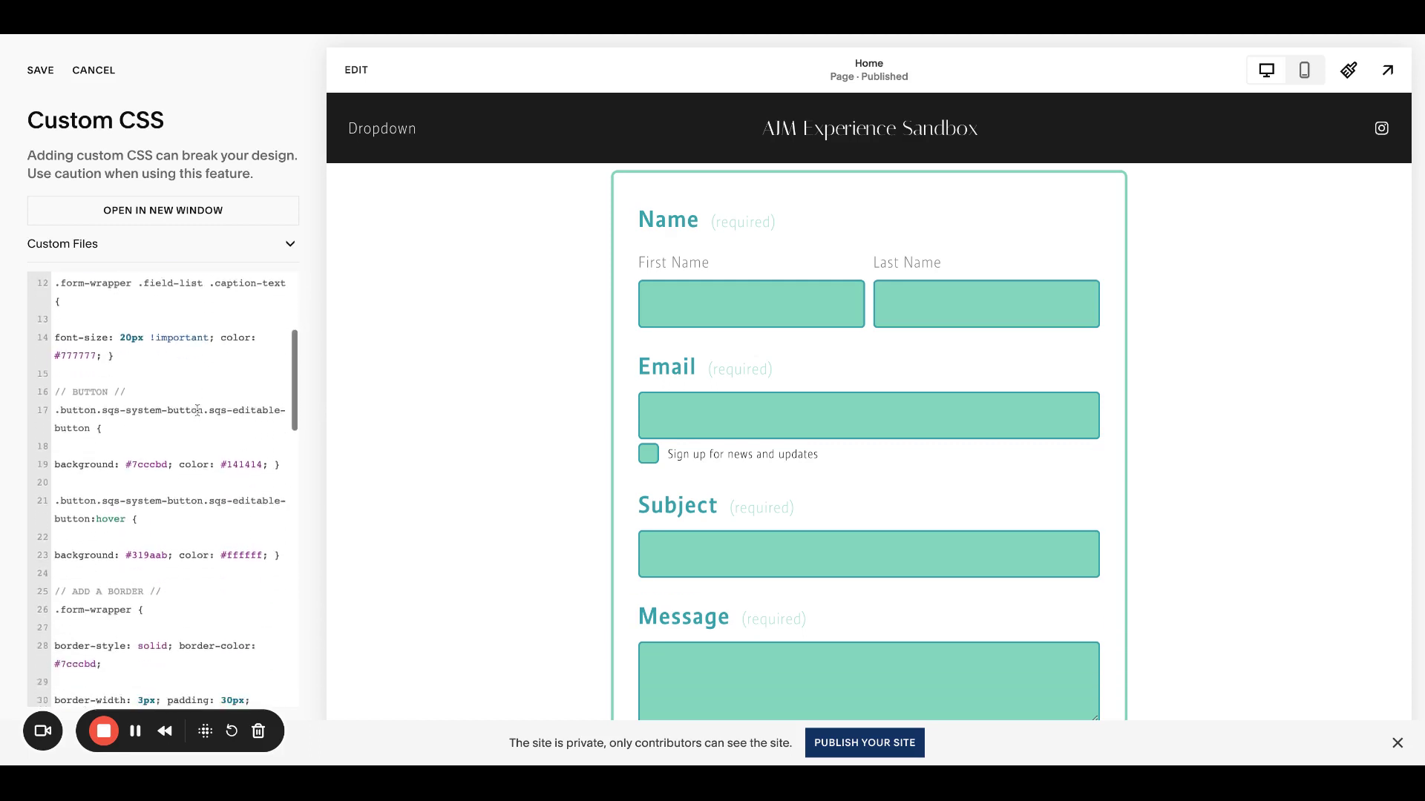
Delete the stray blank line under .form-wrapper { and review the remaining rules
{"action": "left_click", "coordinate": [195, 480]}
{"action": "scroll", "coordinate": [195, 474], "scroll_direction": "down", "scroll_amount": 1}
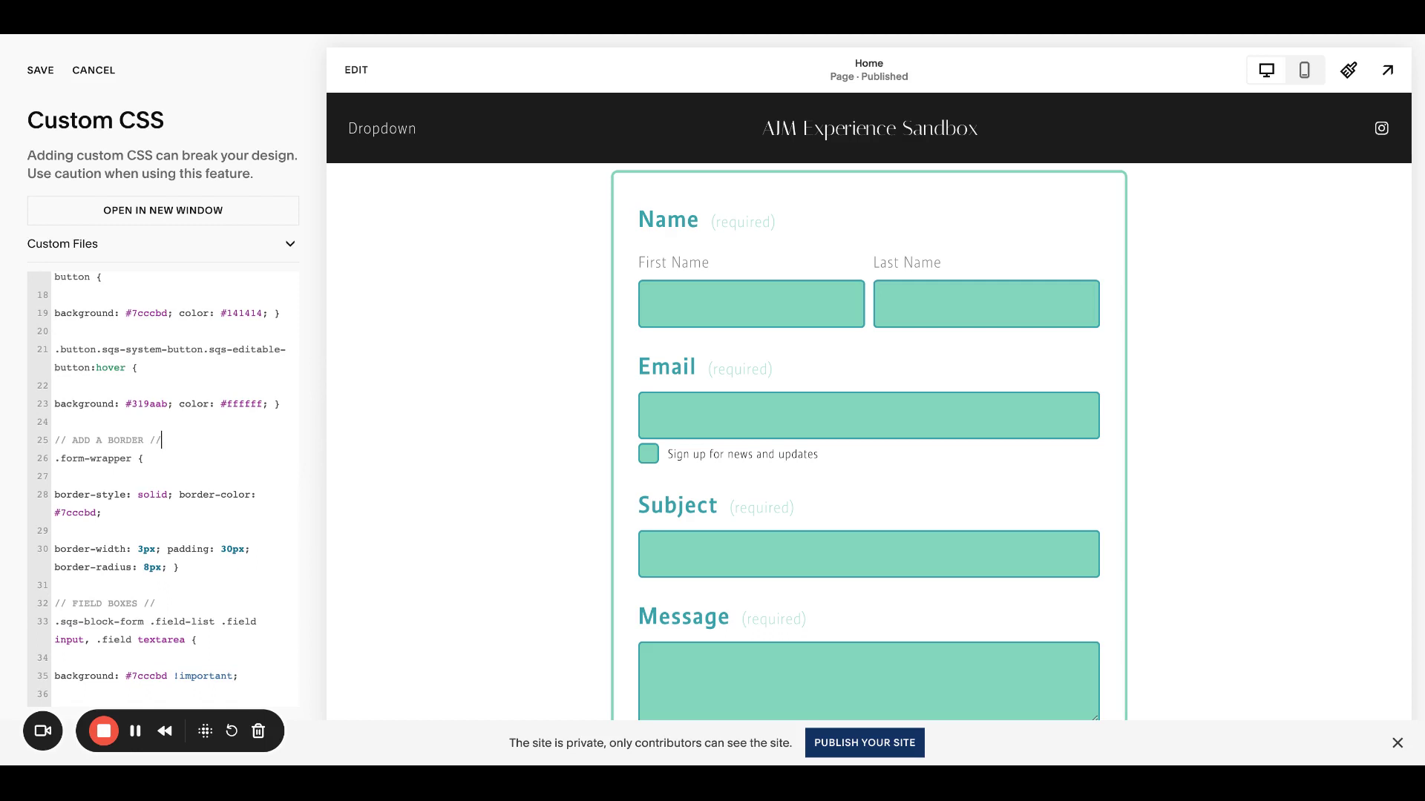
{"action": "left_click", "coordinate": [120, 470]}
{"action": "key", "text": "BackSpace"}
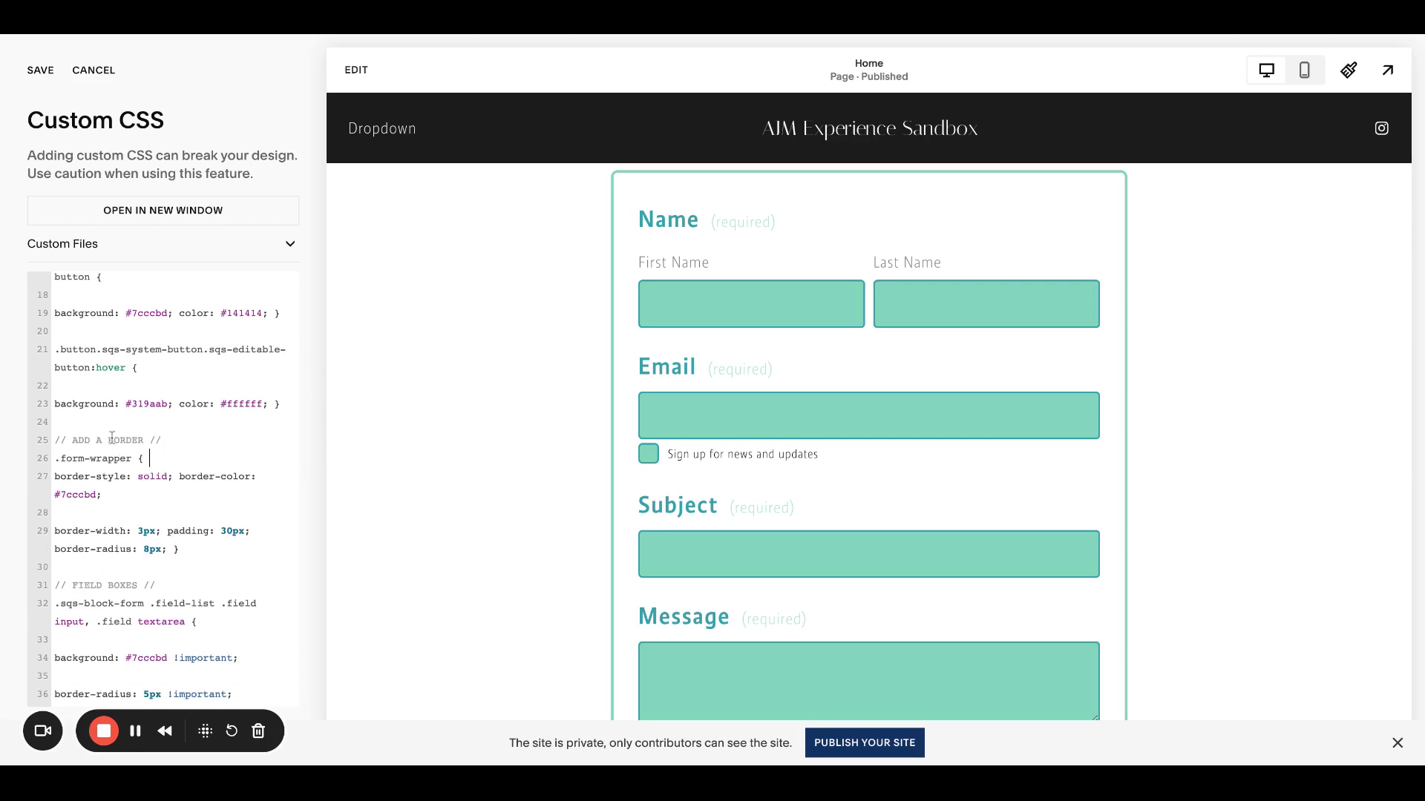
{"action": "scroll", "coordinate": [151, 468], "scroll_direction": "down", "scroll_amount": 1}
{"action": "scroll", "coordinate": [151, 468], "scroll_direction": "down", "scroll_amount": 1}
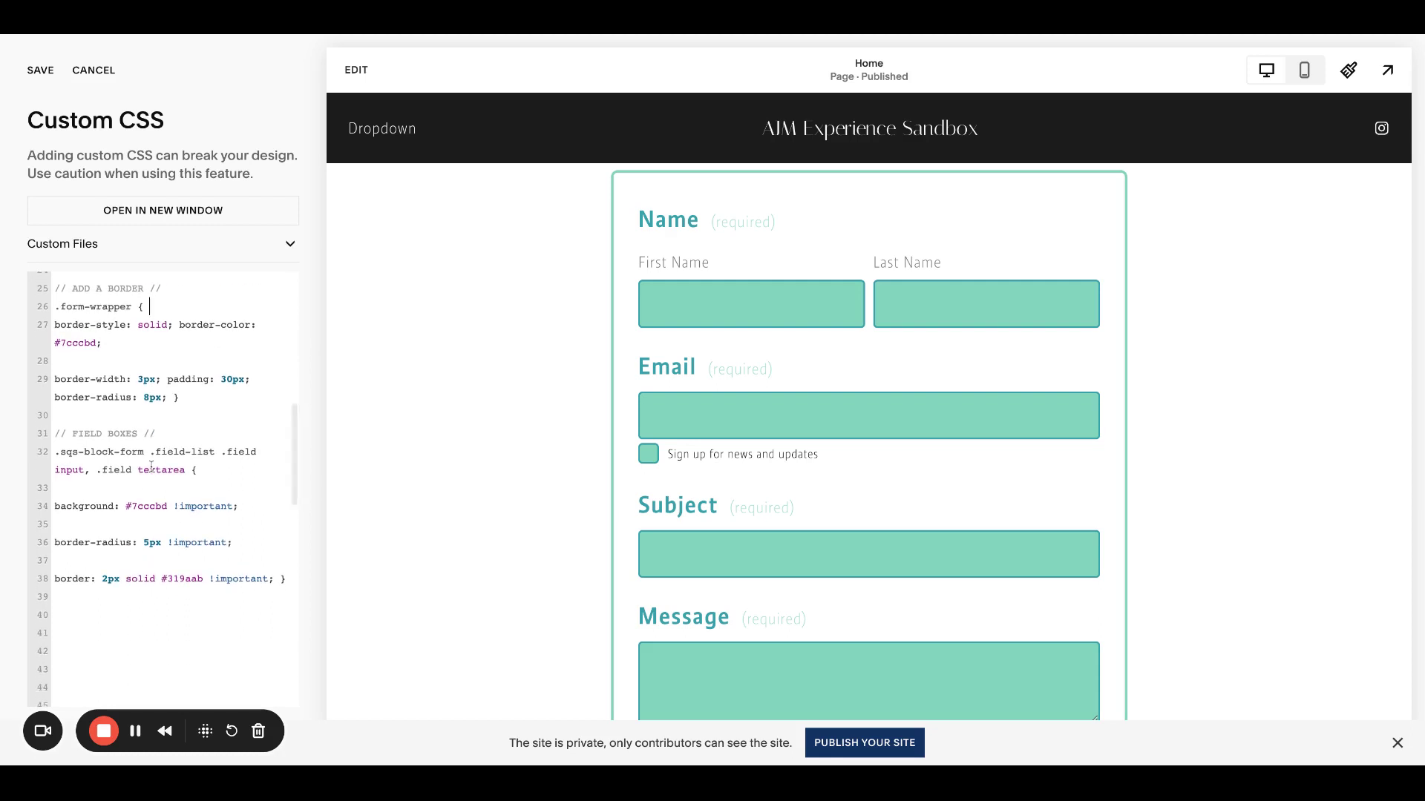
{"action": "scroll", "coordinate": [166, 525], "scroll_direction": "up", "scroll_amount": 10}
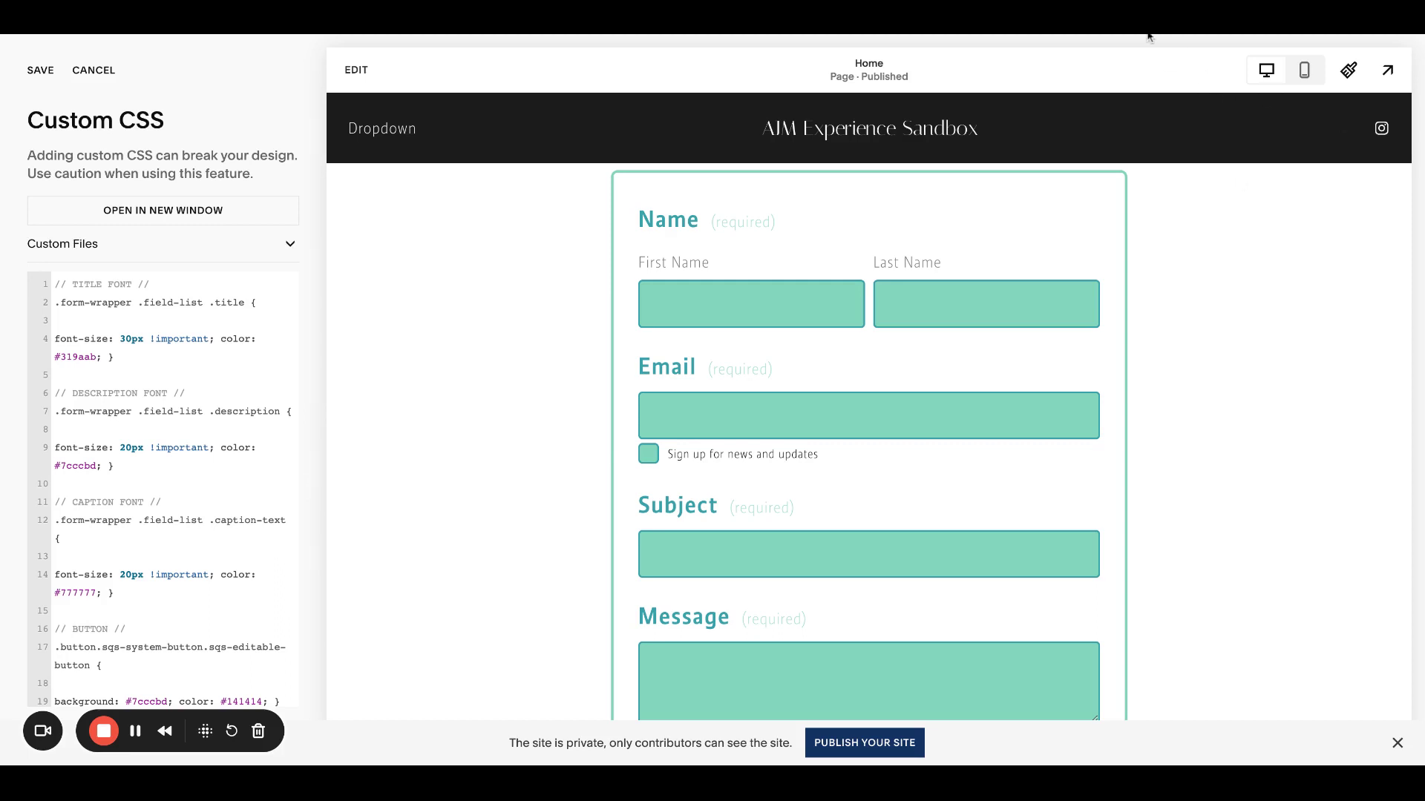
{"action": "scroll", "coordinate": [773, 268], "scroll_direction": "up", "scroll_amount": 3}
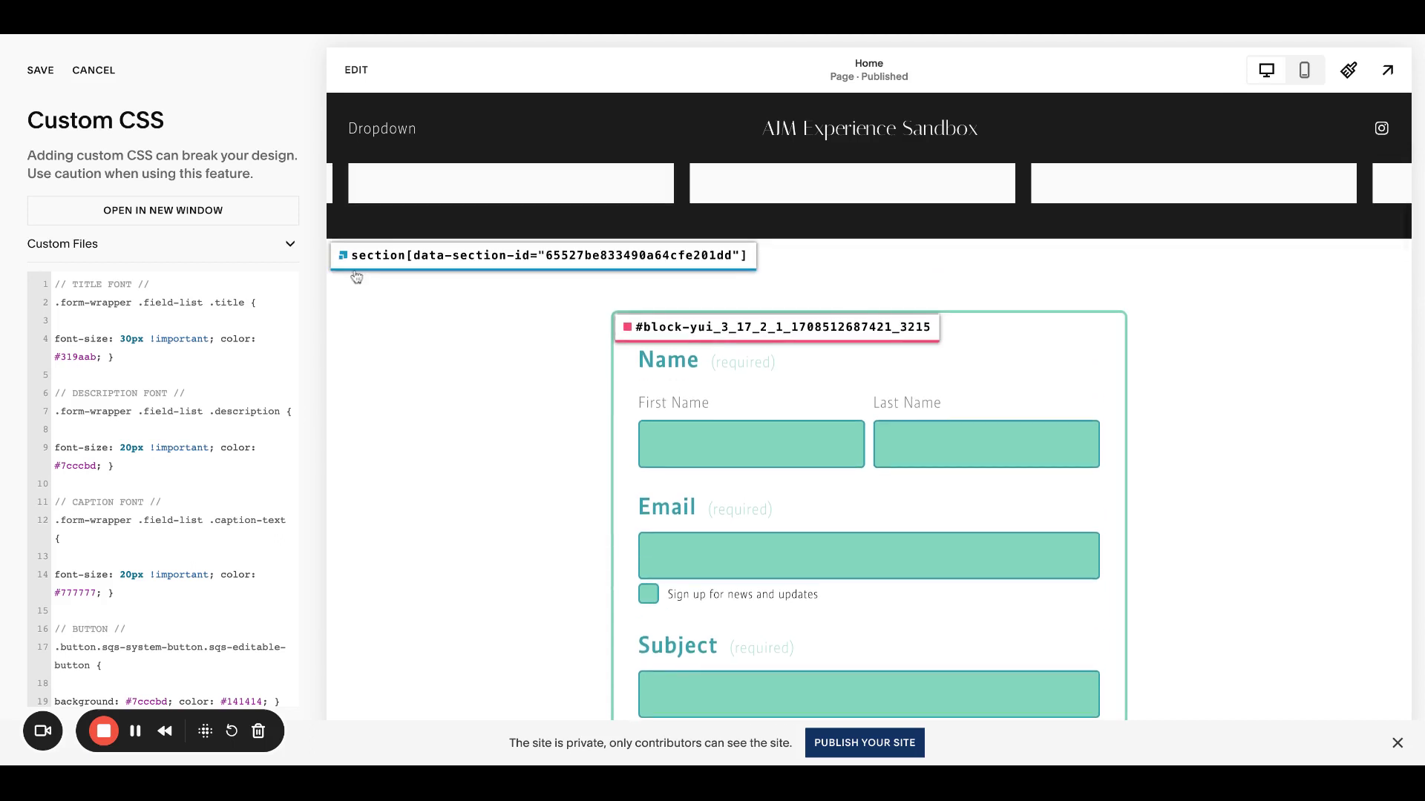
Copy the contact form's block ID and paste it before .form-wrapper on line 2
{"action": "left_click", "coordinate": [650, 333]}
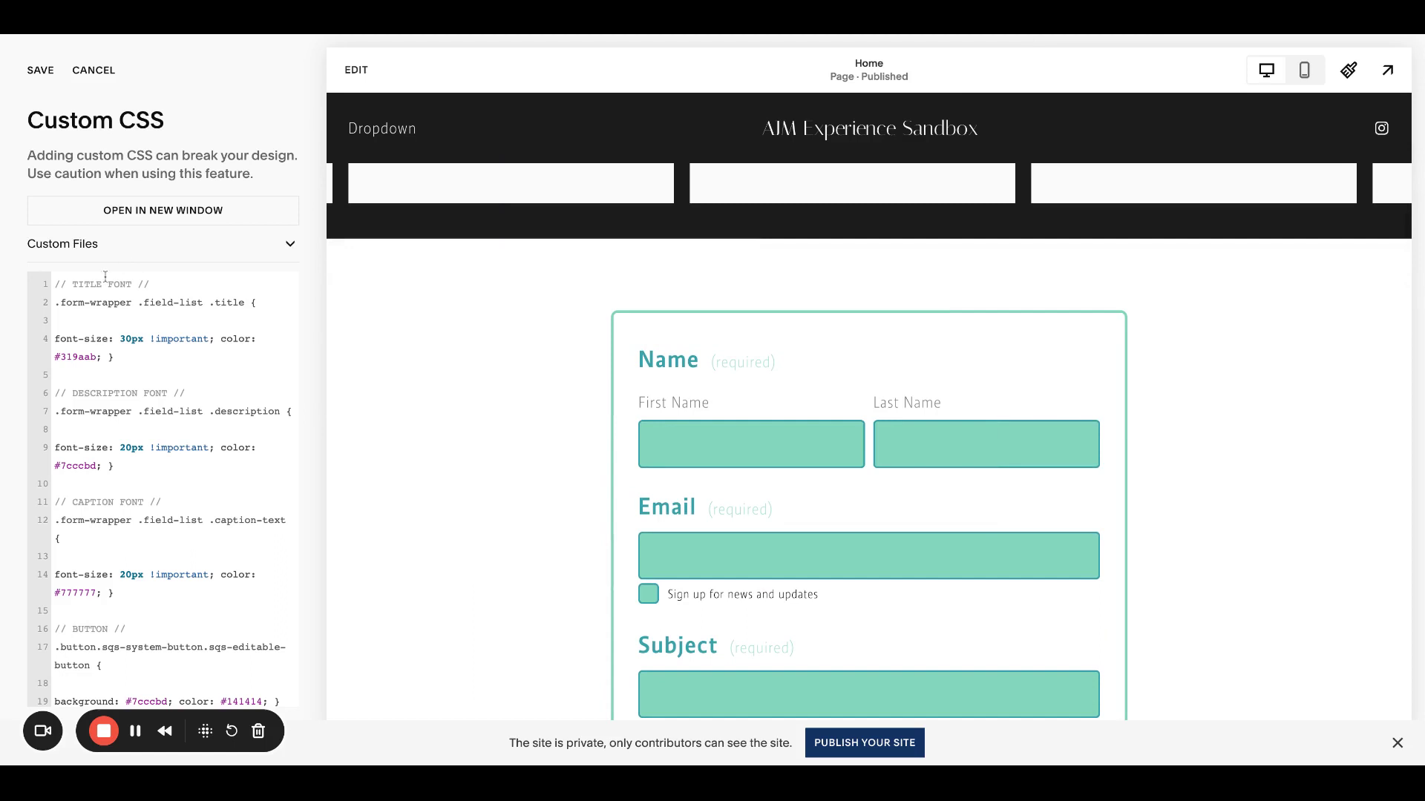
{"action": "left_click", "coordinate": [56, 302]}
{"action": "key", "text": "ctrl+v"}
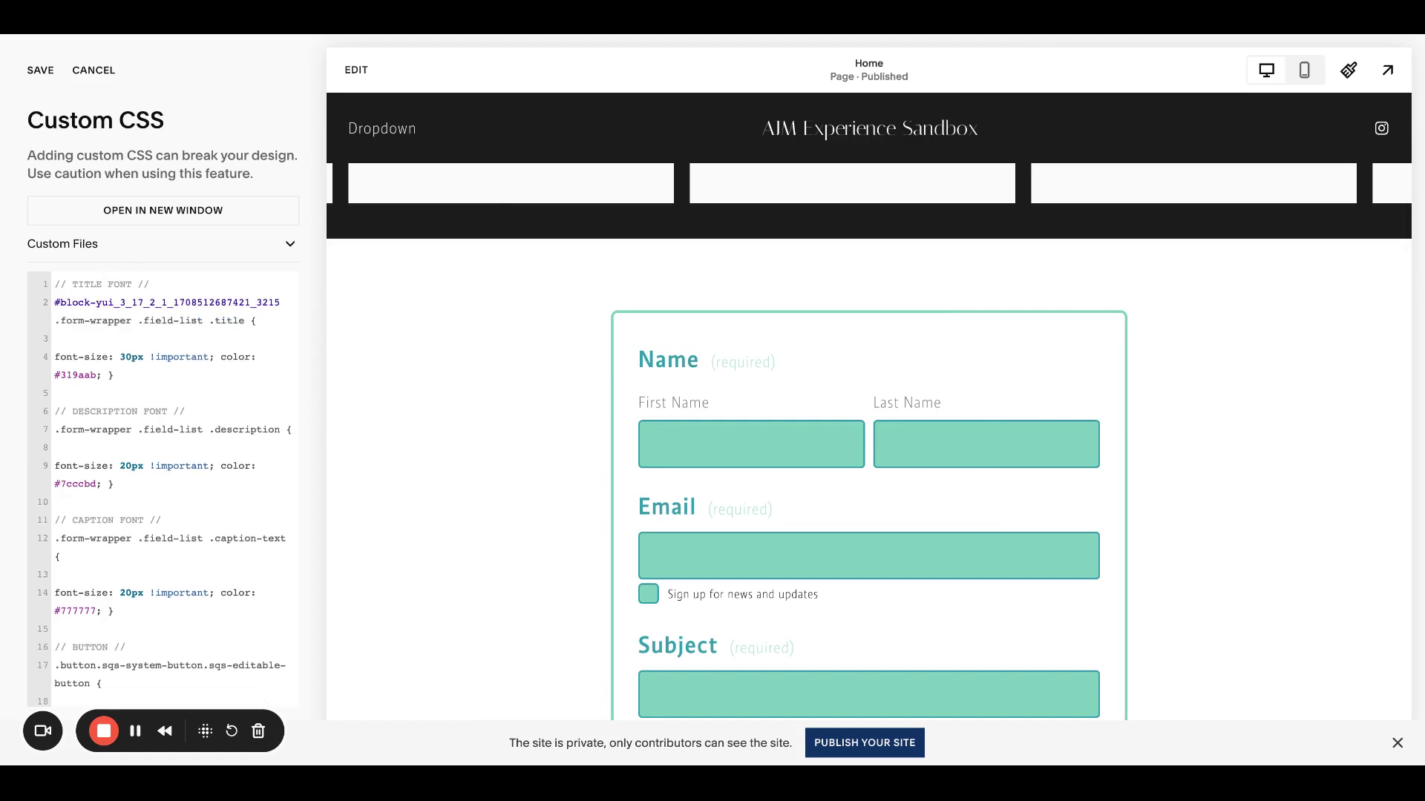
{"action": "left_click_drag", "start_coordinate": [102, 357], "coordinate": [42, 362]}
Prefix the description and caption selectors on lines 7 and 12 with the block ID
{"action": "left_click", "coordinate": [55, 430]}
{"action": "key", "text": "ctrl+v"}
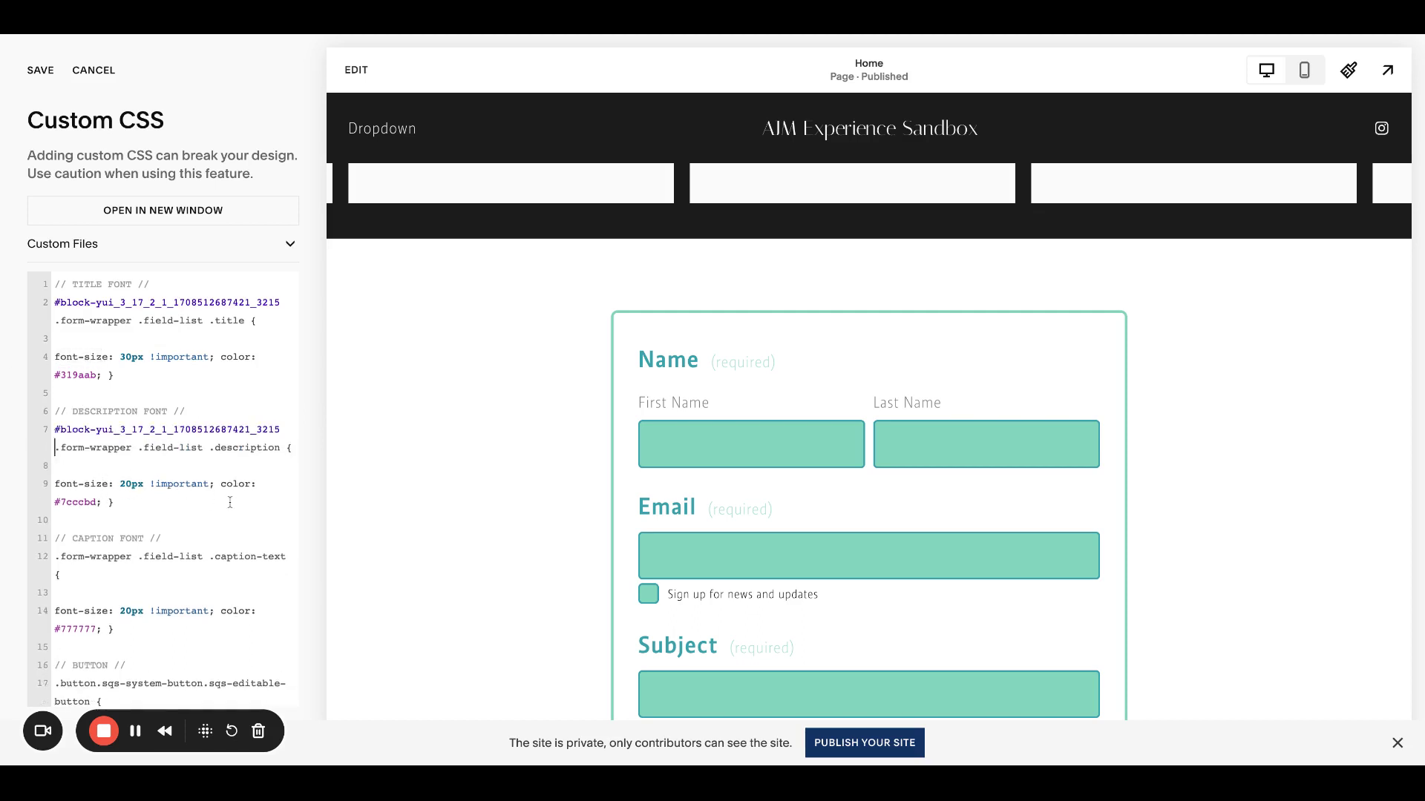
{"action": "left_click_drag", "start_coordinate": [55, 557], "coordinate": [10, 566]}
{"action": "key", "text": "ctrl+v"}
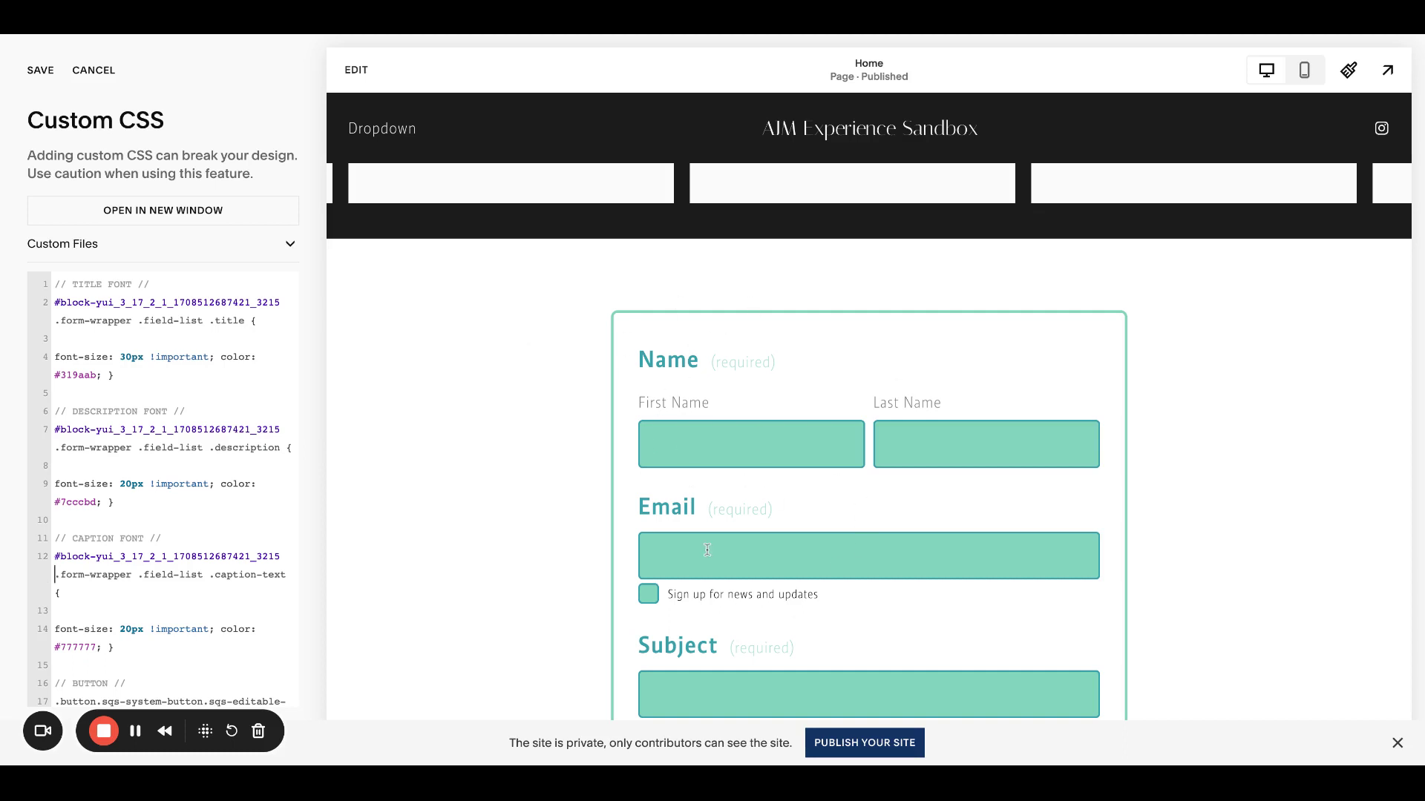
{"action": "scroll", "coordinate": [86, 563], "scroll_direction": "down", "scroll_amount": 2}
{"action": "scroll", "coordinate": [87, 562], "scroll_direction": "up", "scroll_amount": 2}
{"action": "left_click", "coordinate": [87, 563]}
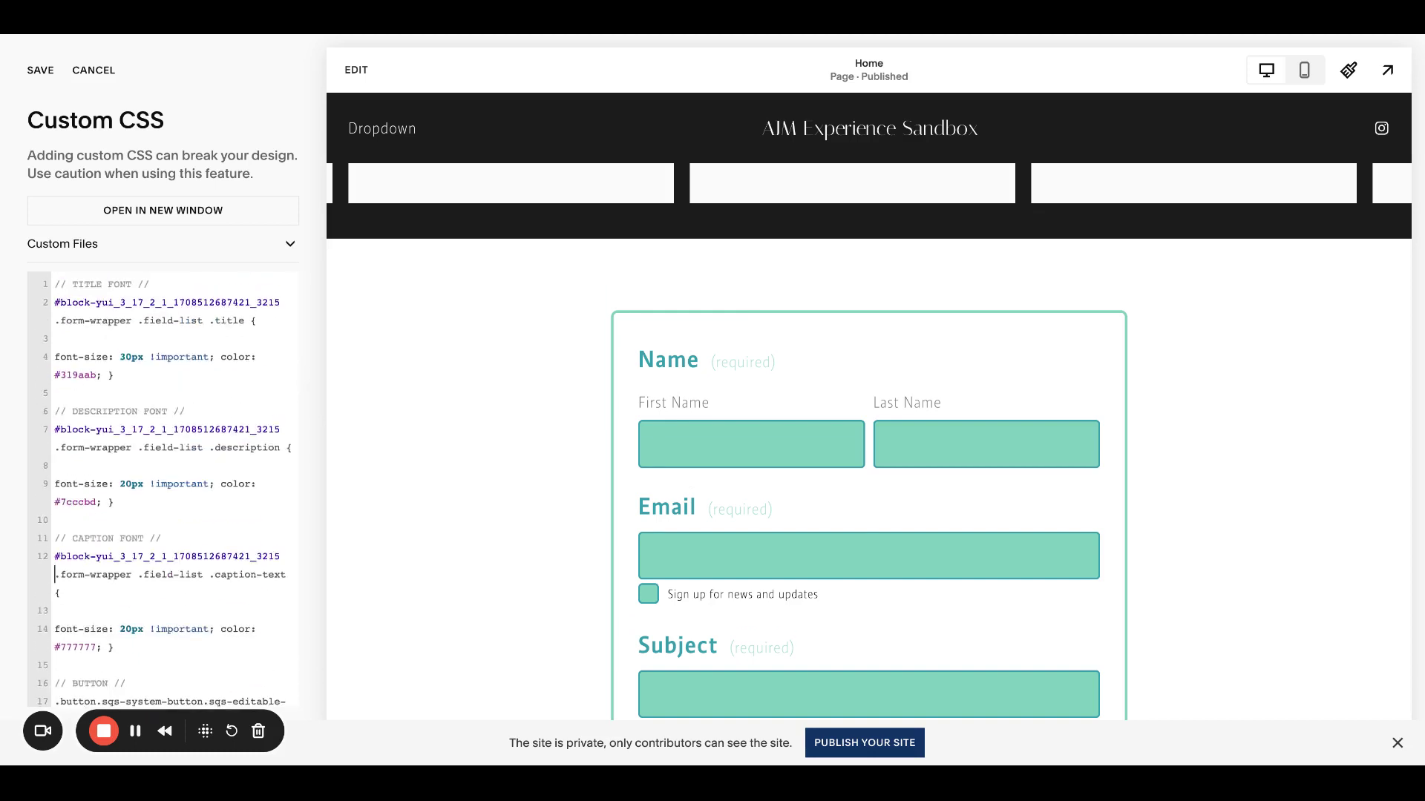